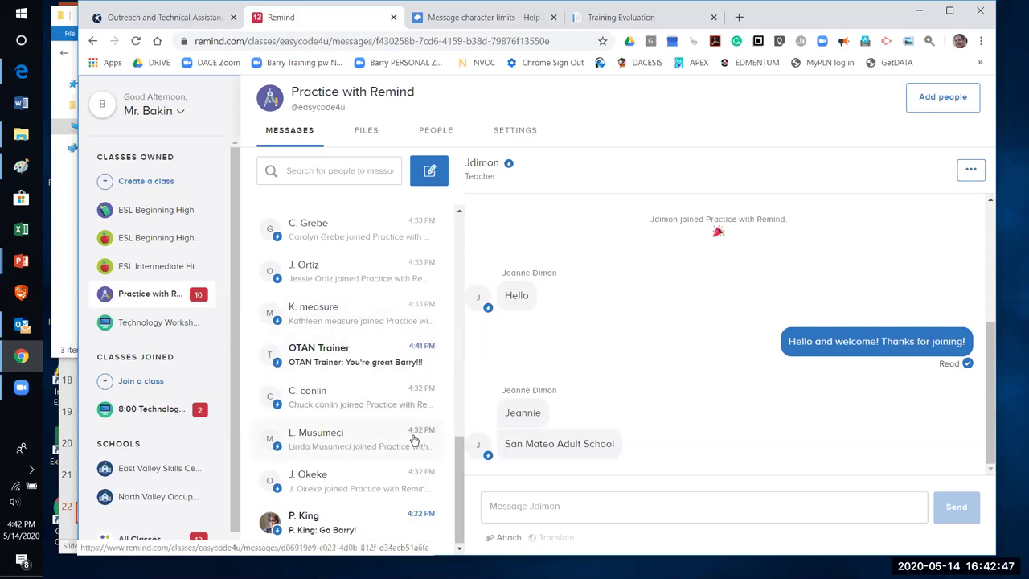
Check the shared Files page, then list the 44 Practice with Remind members
click(369, 132)
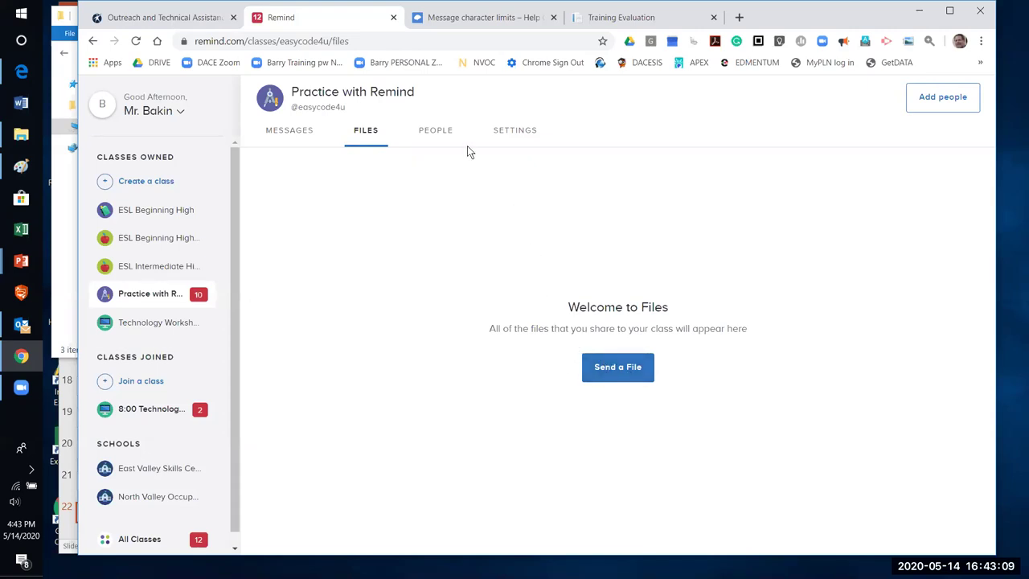
click(441, 134)
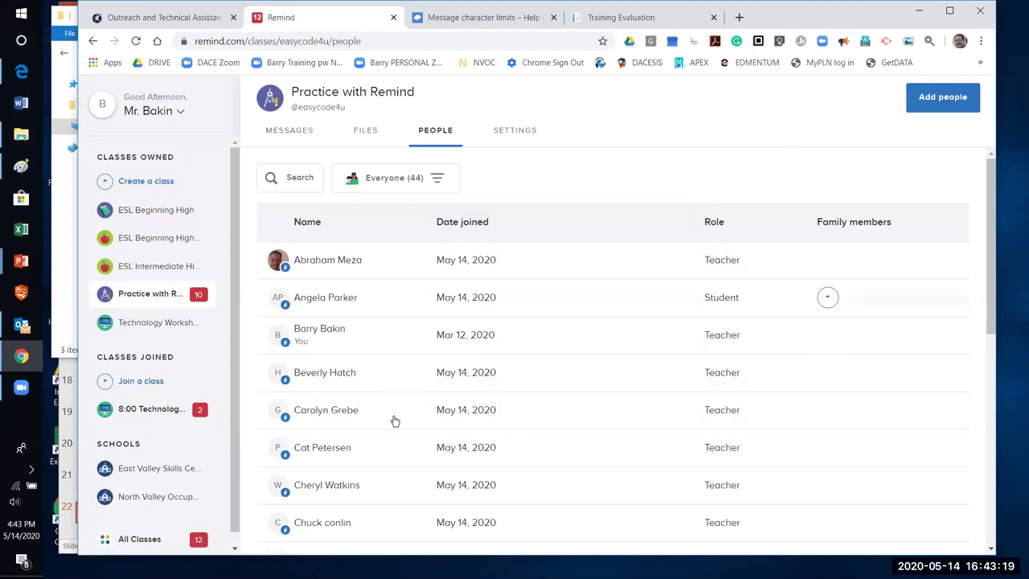
scroll(400, 456, down, 1)
scroll(400, 456, down, 5)
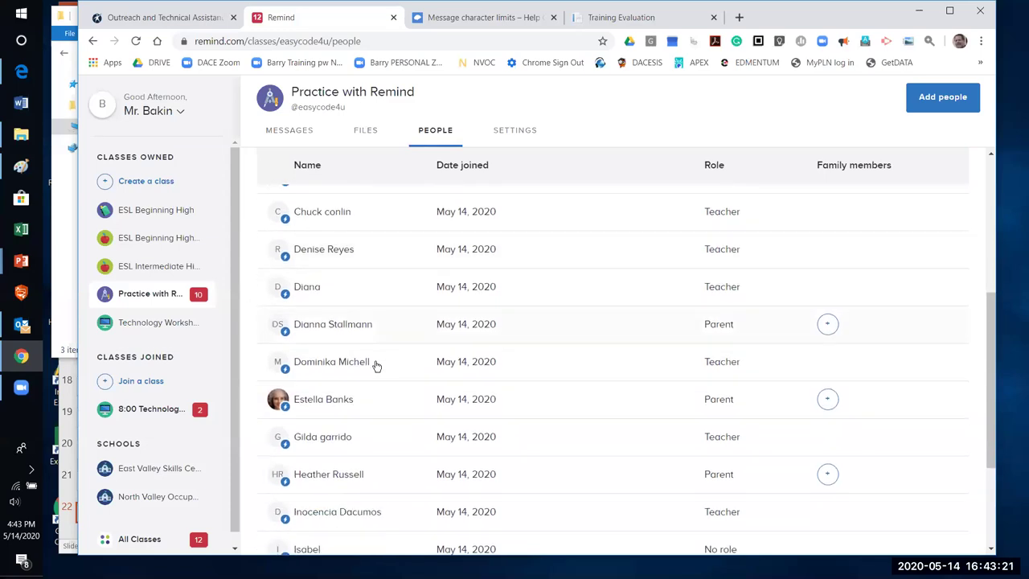
scroll(376, 367, down, 5)
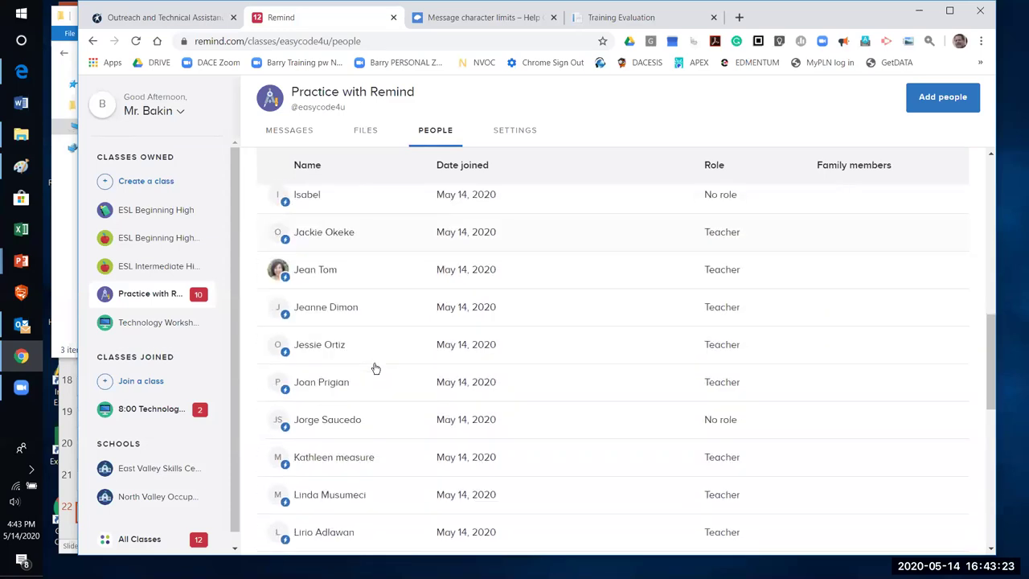
scroll(374, 369, down, 5)
scroll(374, 368, up, 9)
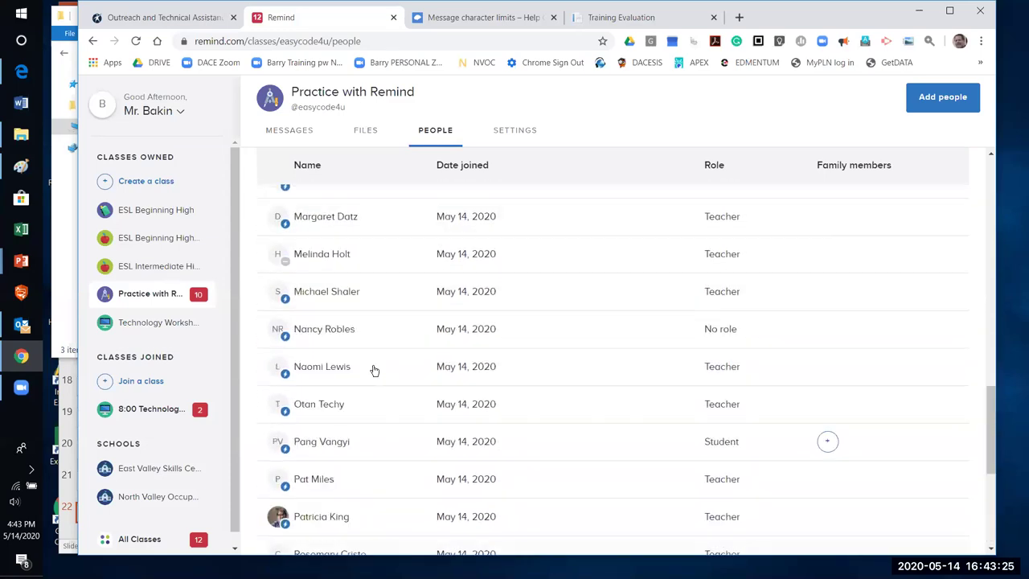
scroll(373, 368, up, 8)
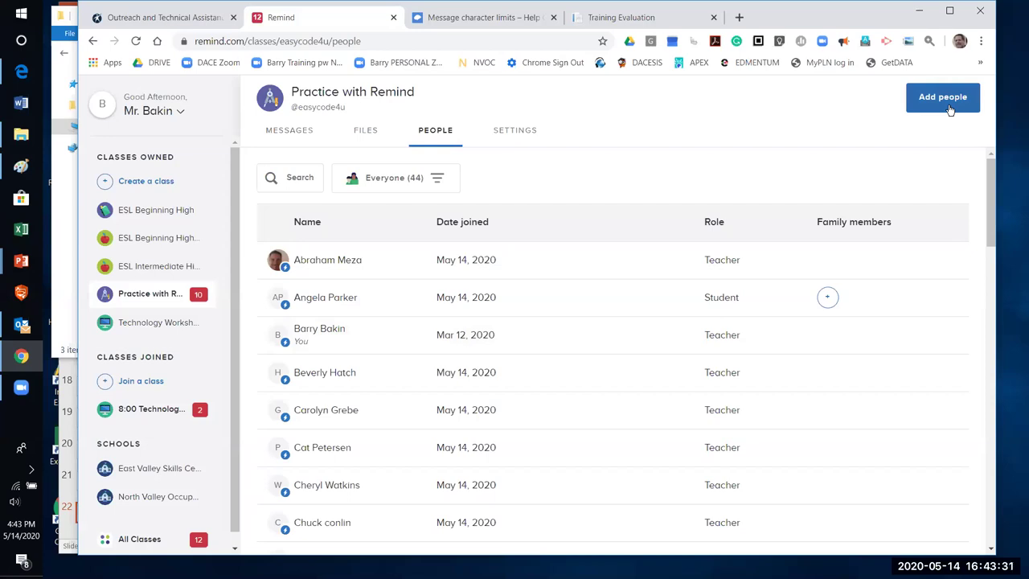
Scroll through the class code and class settings, then go back to the empty Messages history
click(512, 133)
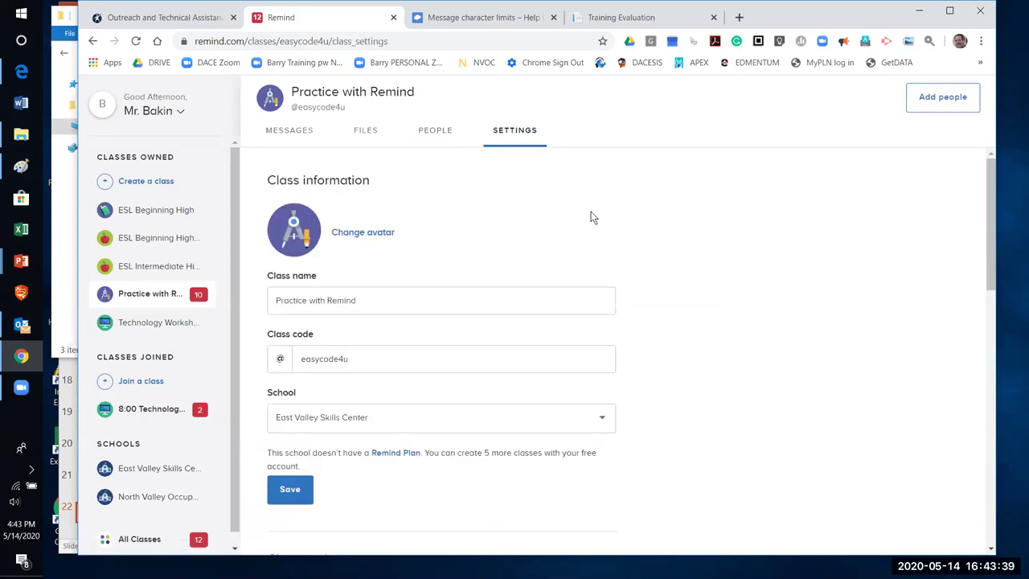
scroll(701, 265, down, 2)
scroll(640, 225, down, 10)
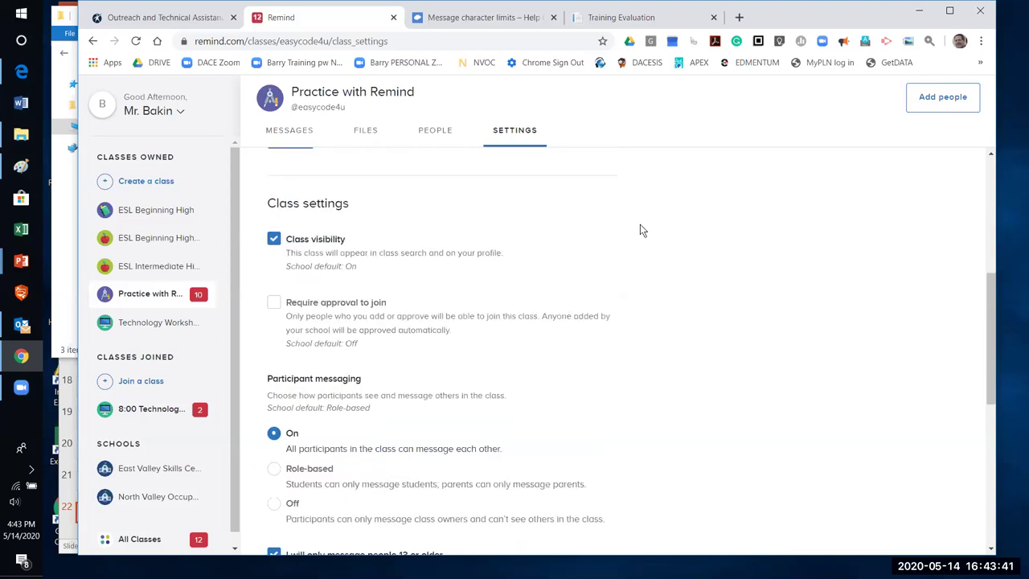
scroll(634, 239, up, 12)
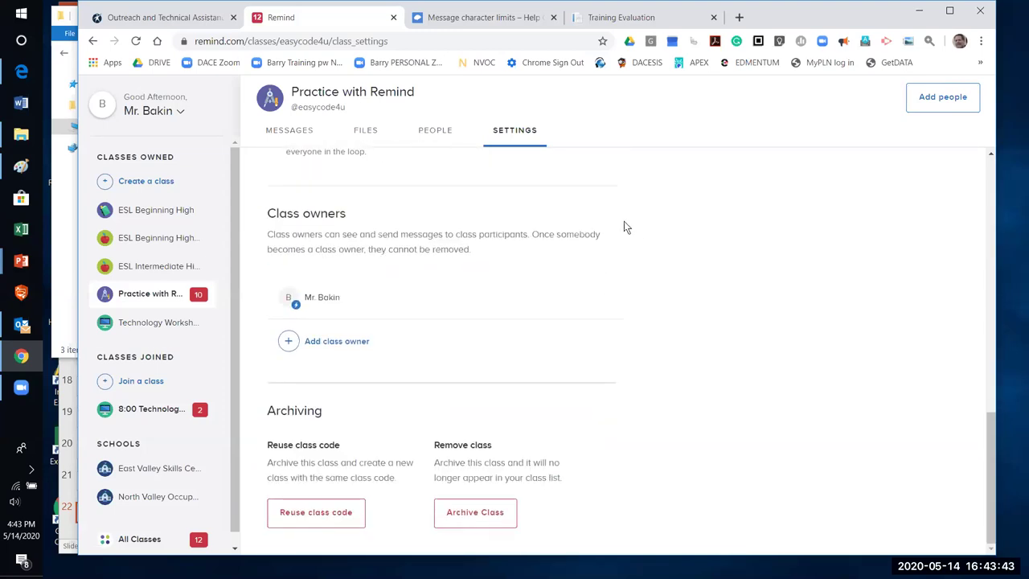
click(280, 136)
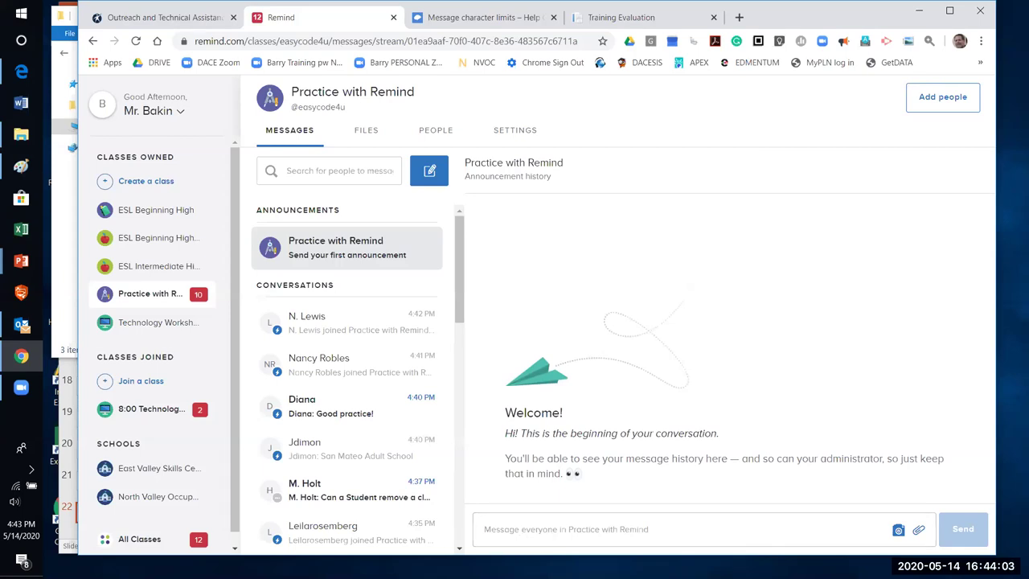
Paste the prepared welcome text into a new announcement, trim it under the character limit, and send
click(515, 535)
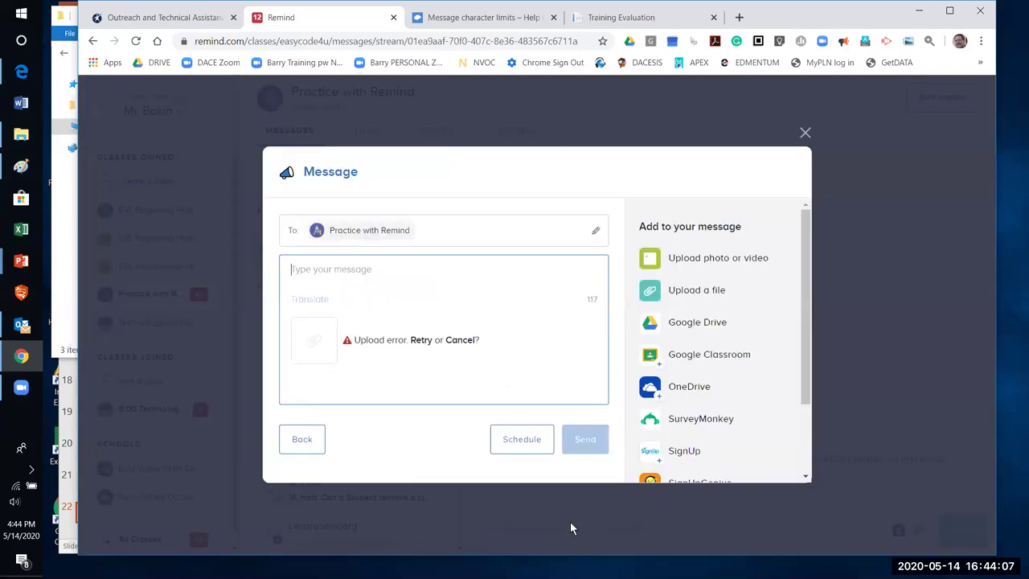
text(Welcome to Practice with Remind! I'm looking forward to using Remind to share updates, notes, and more. Thanks for joining!)
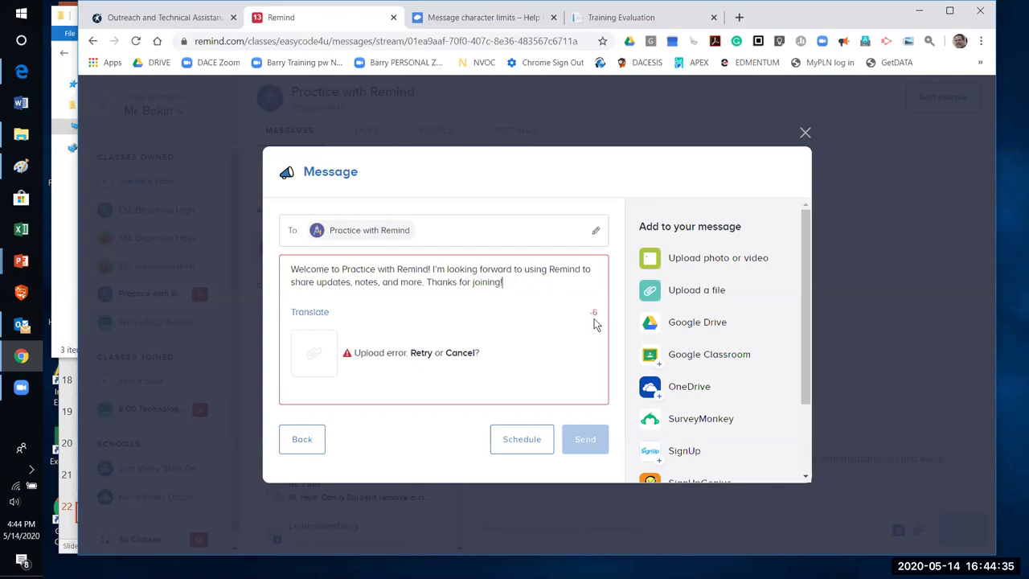
click(480, 270)
key(BackSpace)
key(BackSpace)
key(BackSpace)
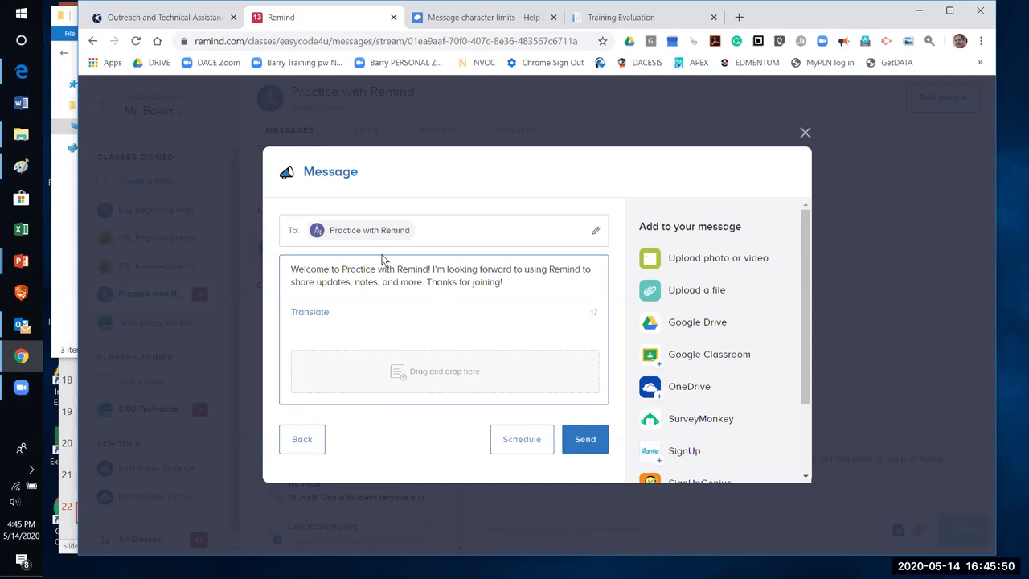
click(586, 441)
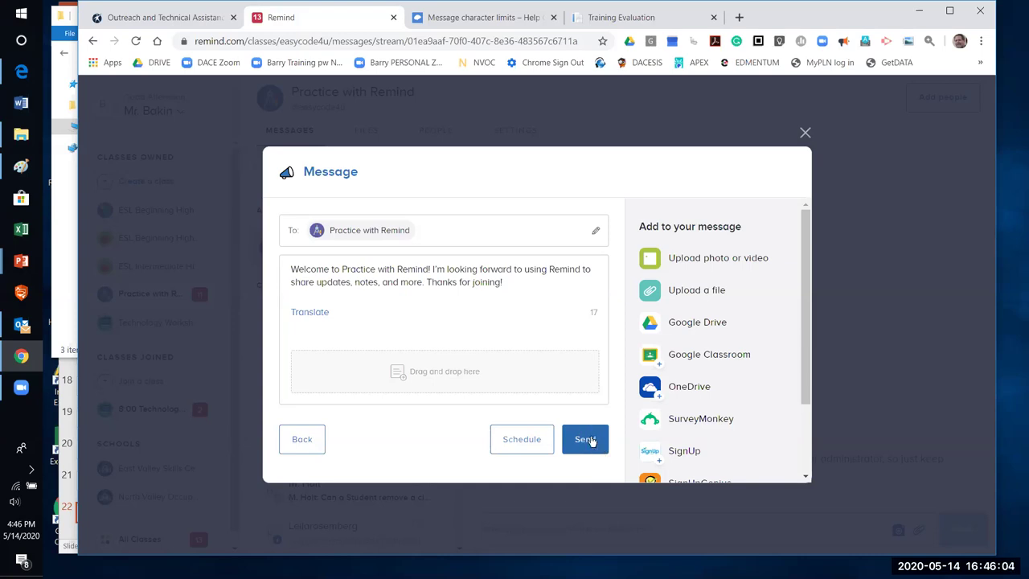
click(590, 441)
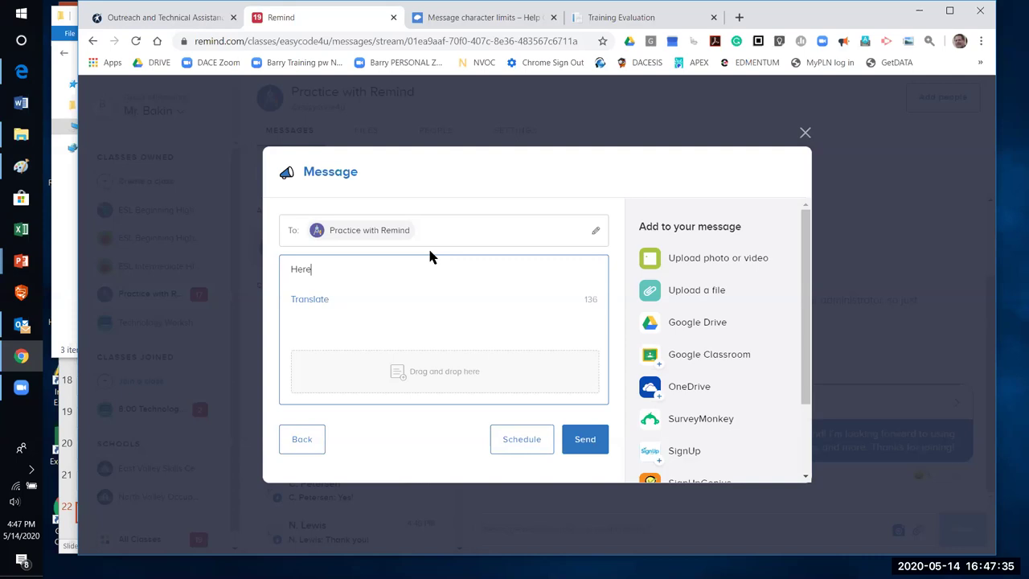
Type 'Here's a photo. Please write a sentence about this photo.' into the draft, fixing typos
text('s a photo)
text(. Please write a paragraph)
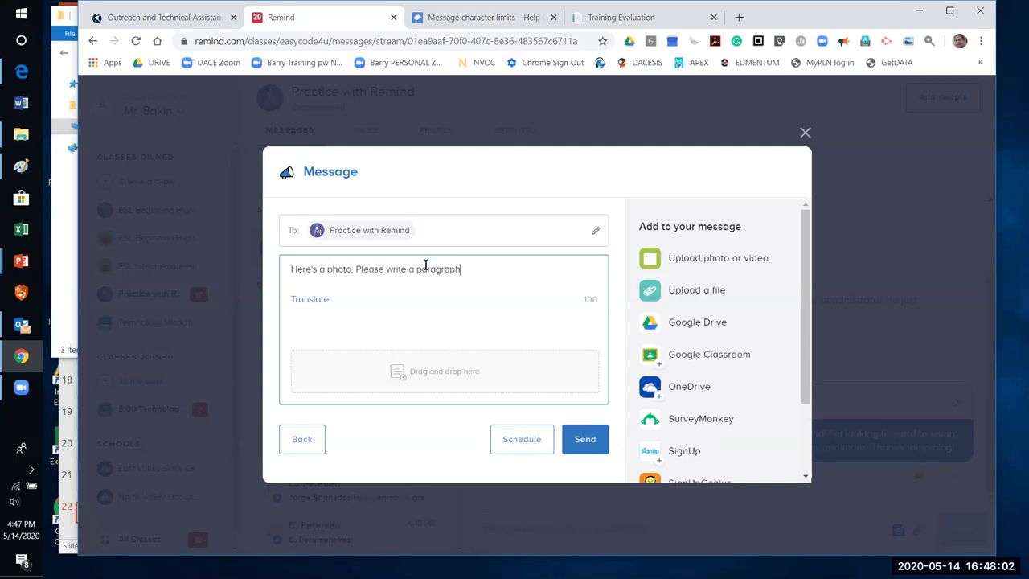
key(BackSpace)
key(BackSpace)
key(BackSpace)
key(BackSpace)
key(BackSpace)
key(BackSpace)
key(BackSpace)
key(BackSpace)
key(BackSpace)
text(sentence about this photo)
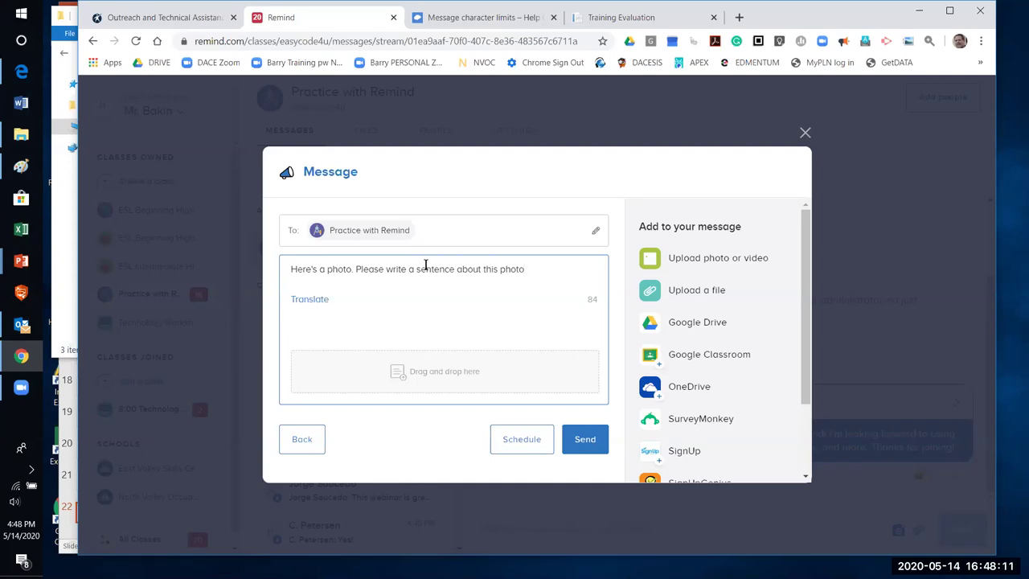
text(>)
key(BackSpace)
text(.)
Attach the East Valley Skills Center photo from Pictures > 0 for Webinar to the draft
click(705, 258)
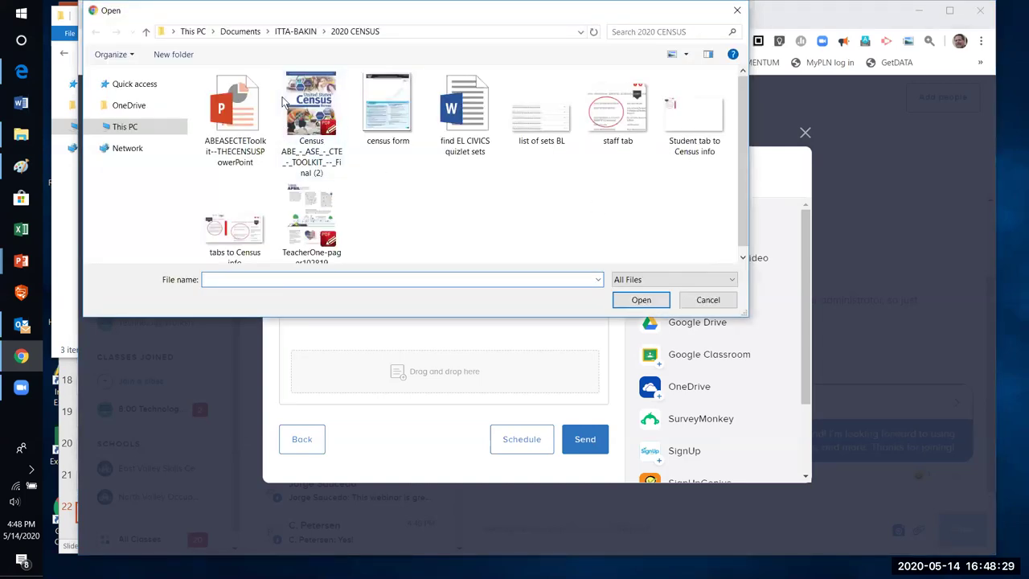
key(alt+Up)
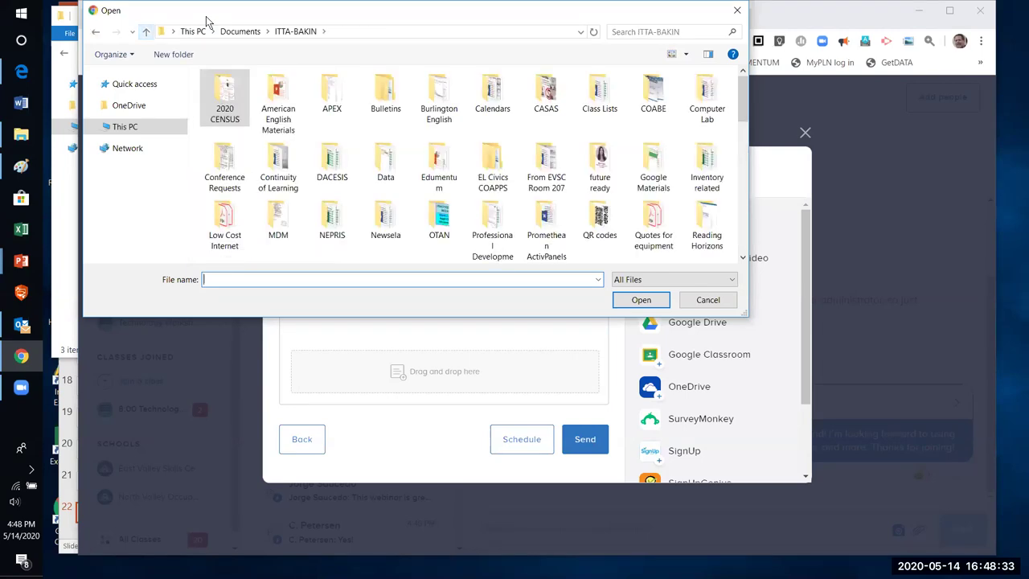
key(alt+Up)
key(alt+Up)
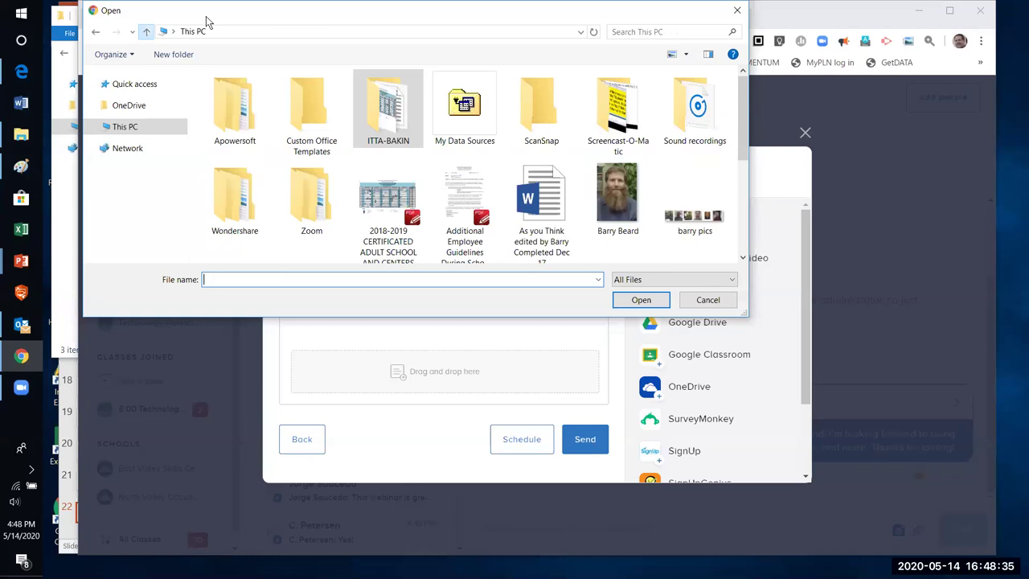
double_click(621, 153)
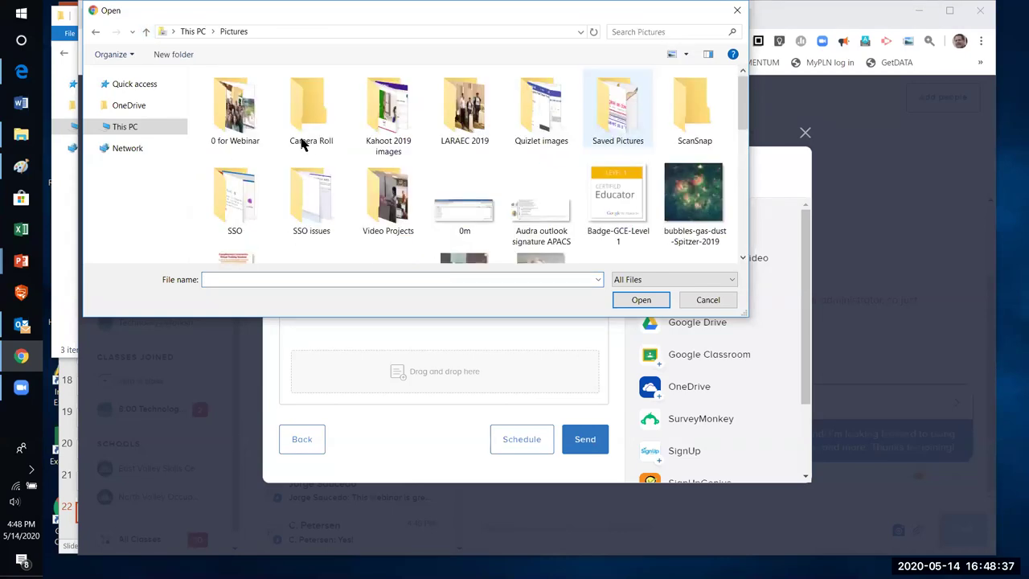
double_click(261, 129)
click(392, 103)
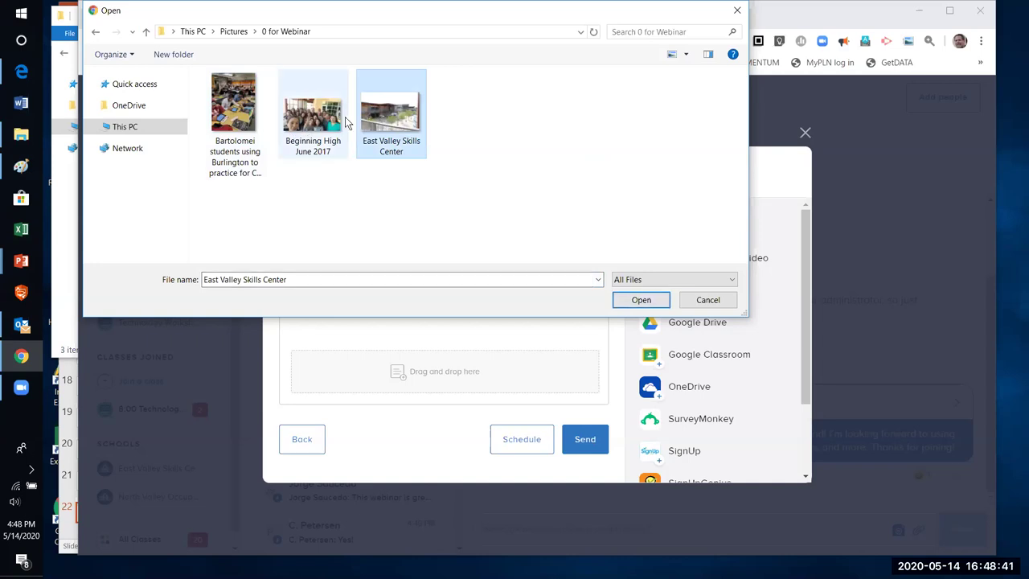
click(662, 299)
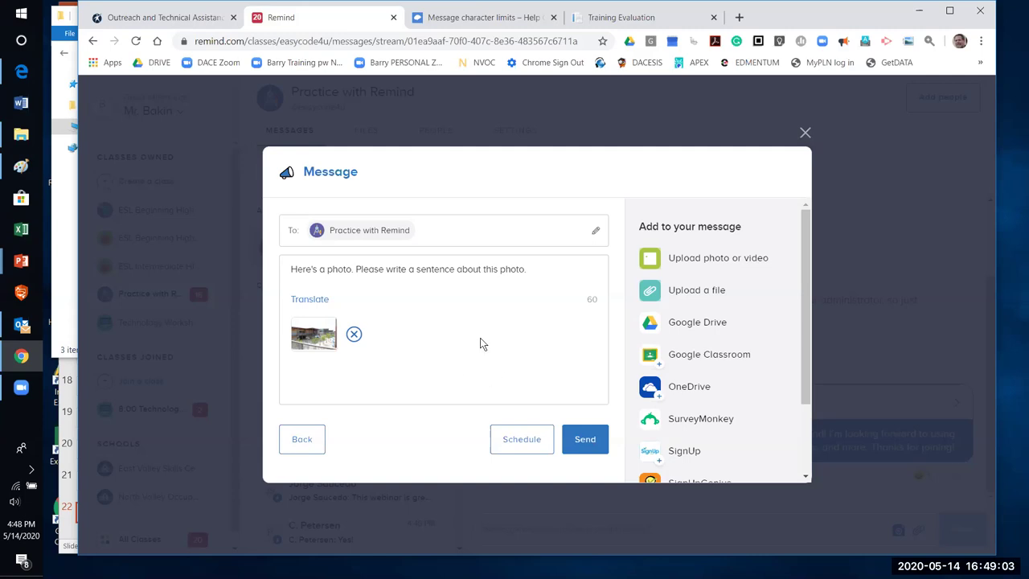
Translate the draft announcement into Persian, then into Russian
click(306, 301)
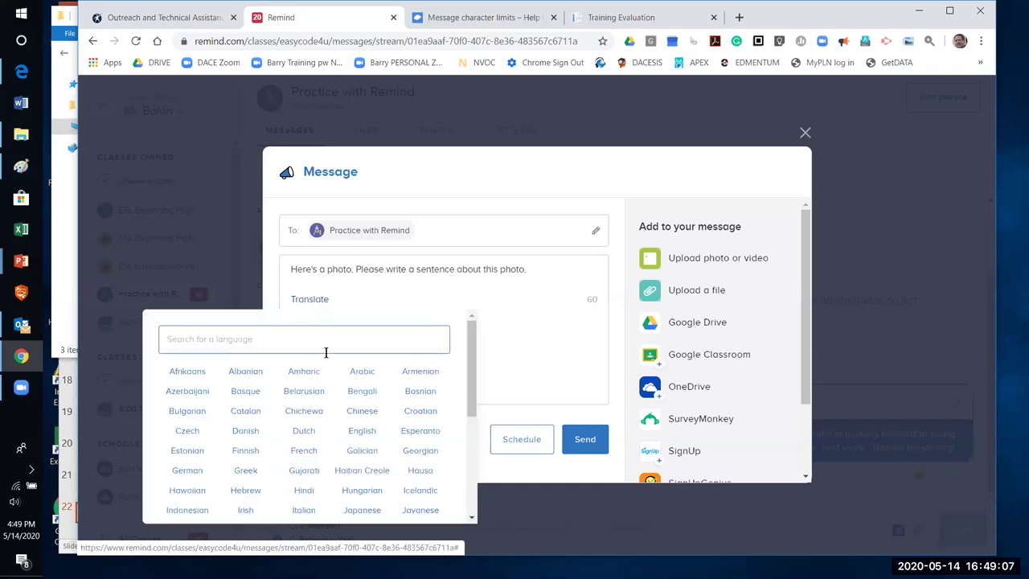
scroll(472, 378, down, 1)
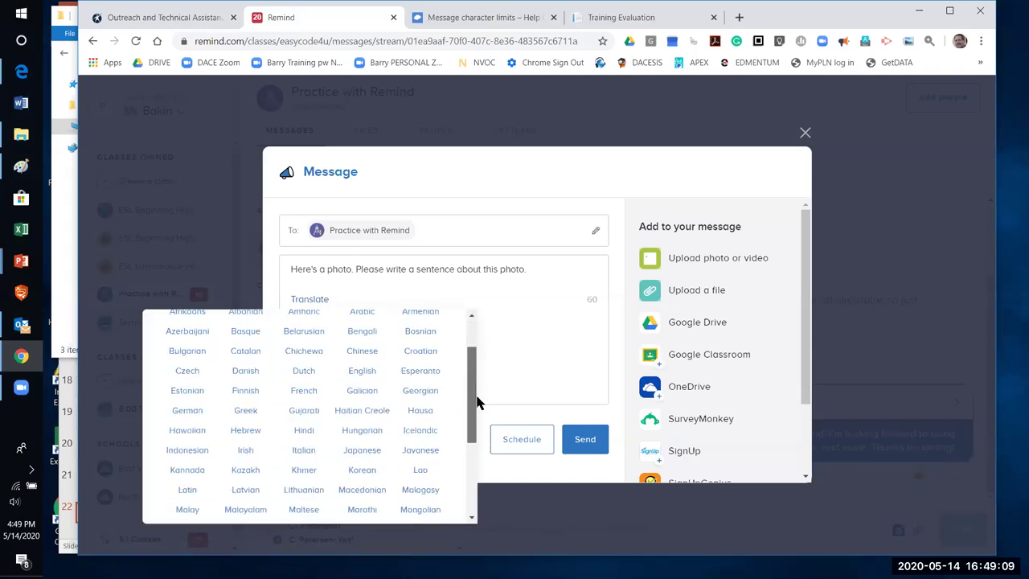
scroll(479, 410, down, 1)
scroll(479, 386, up, 1)
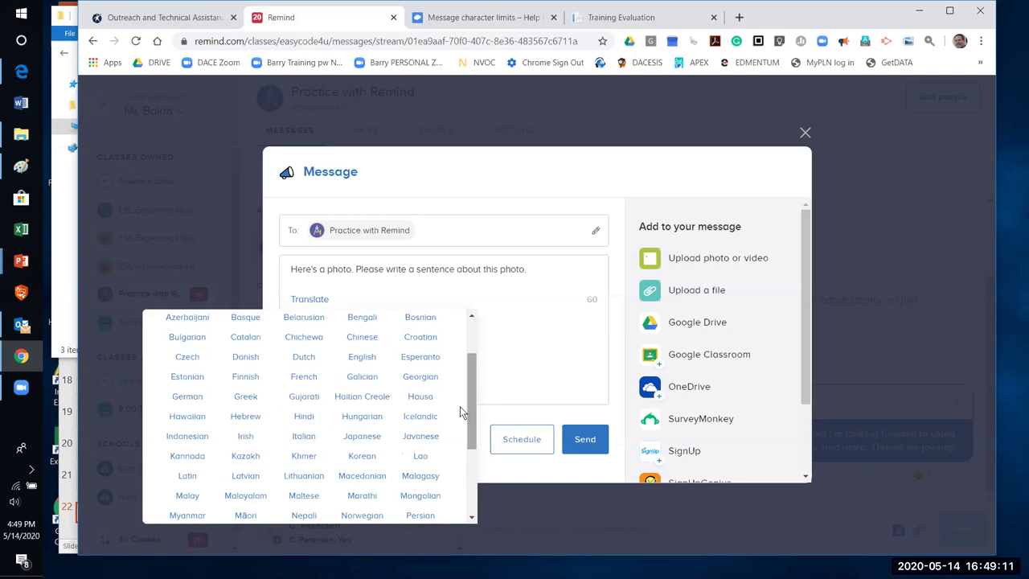
click(240, 417)
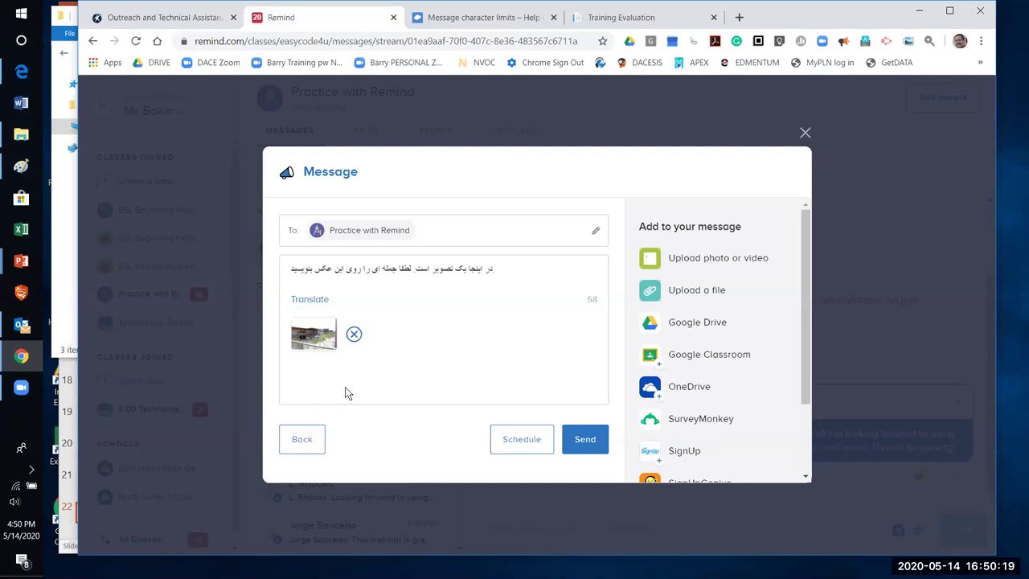
click(312, 299)
scroll(445, 418, down, 5)
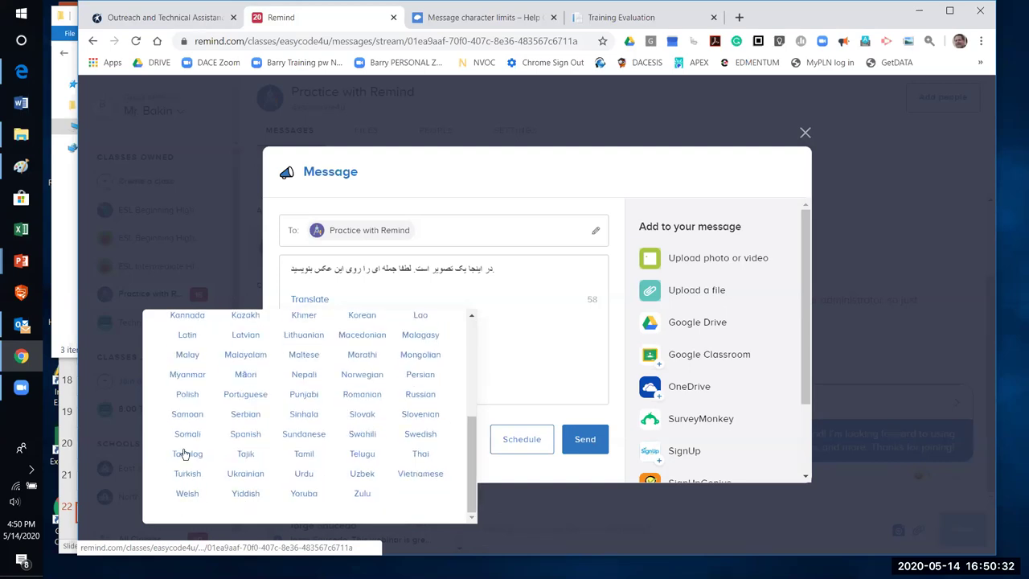
click(419, 395)
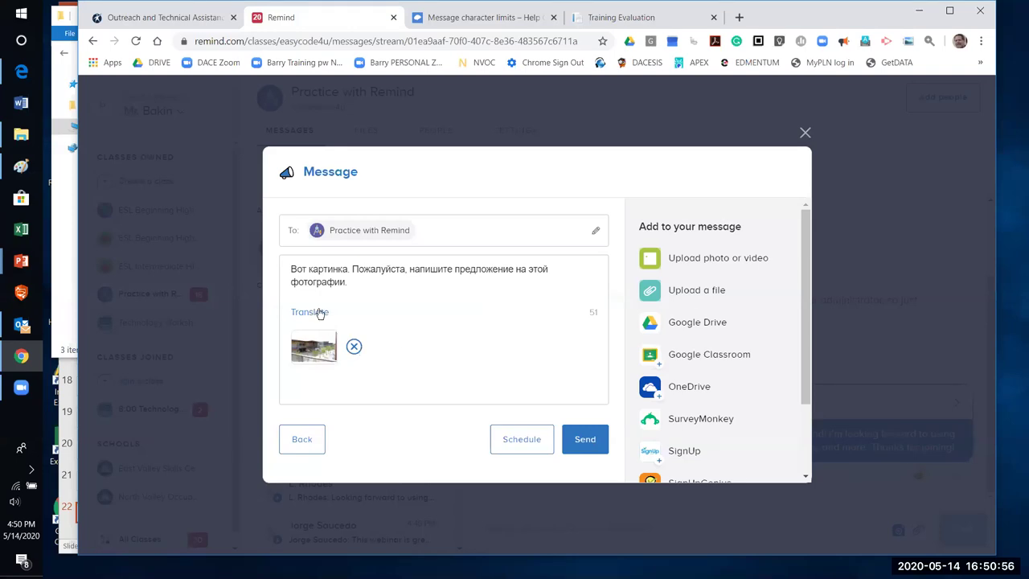
Translate the draft into Portuguese, then back into English, giving 'Please write an offer on this photo.'
click(321, 311)
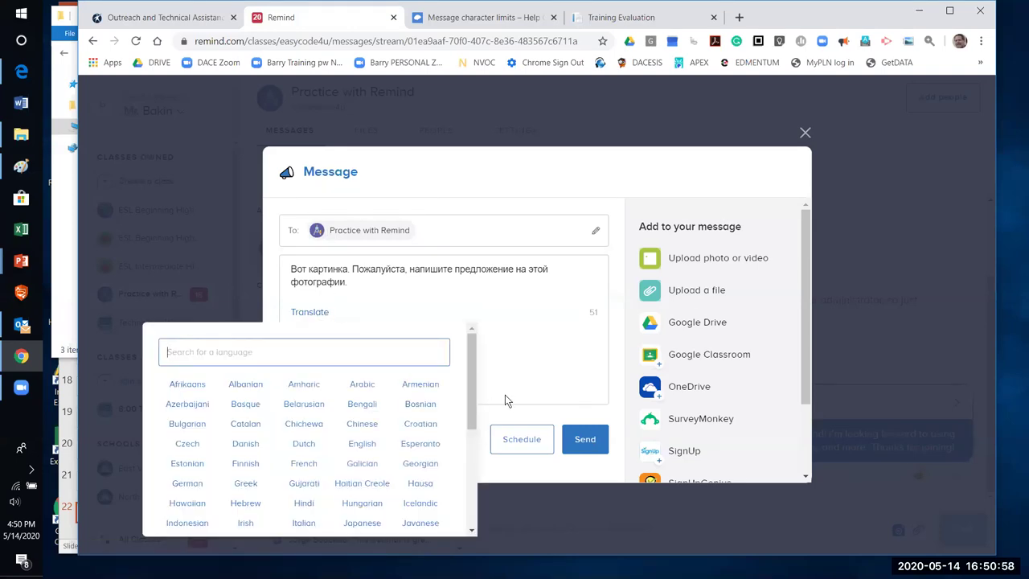
scroll(467, 386, down, 1)
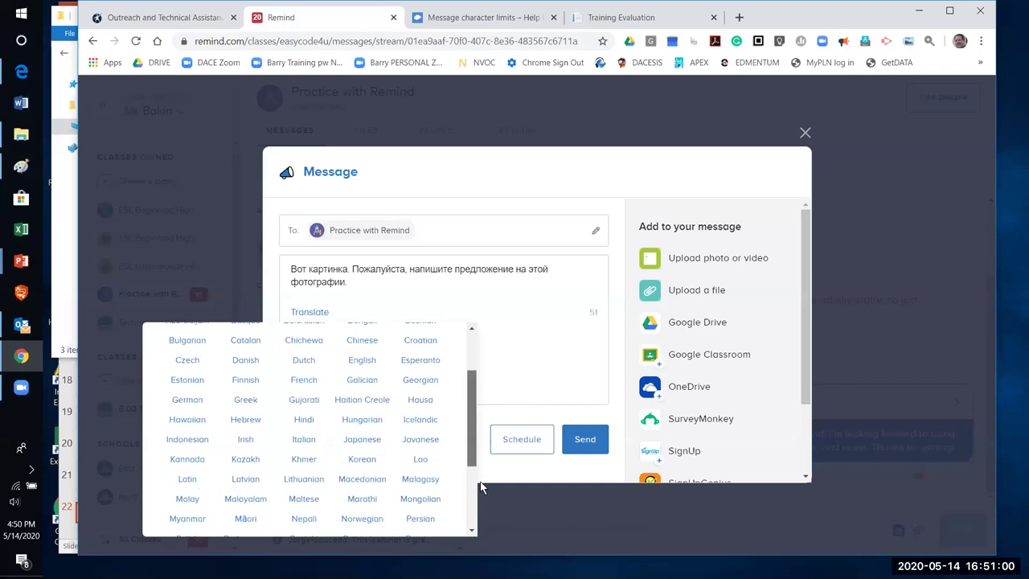
scroll(480, 486, down, 3)
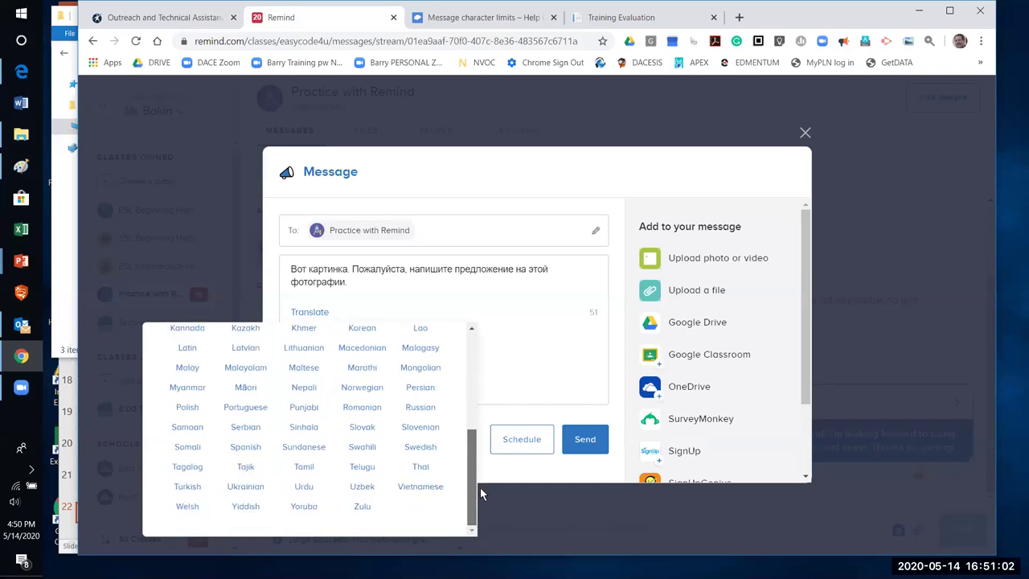
click(256, 412)
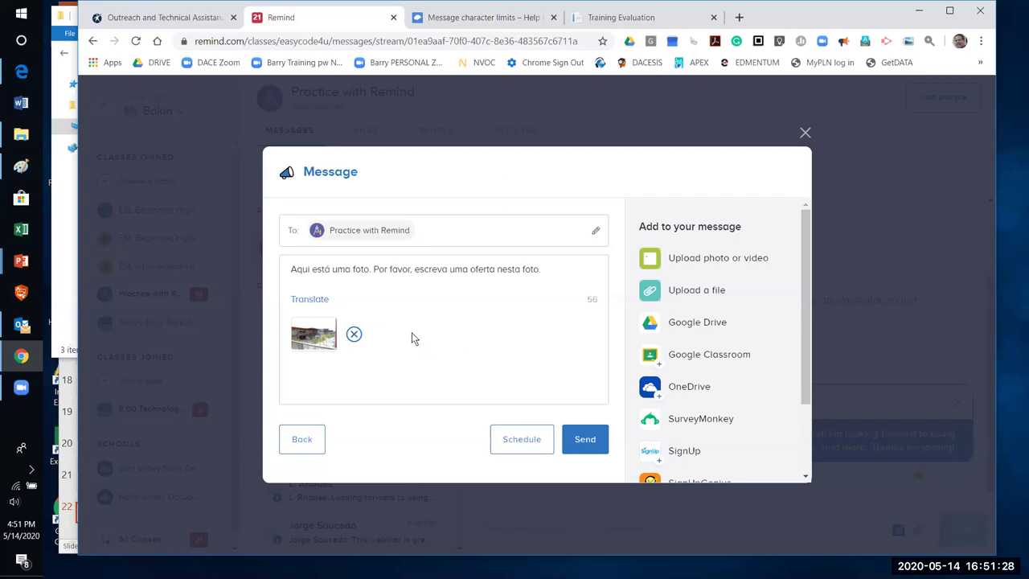
click(309, 301)
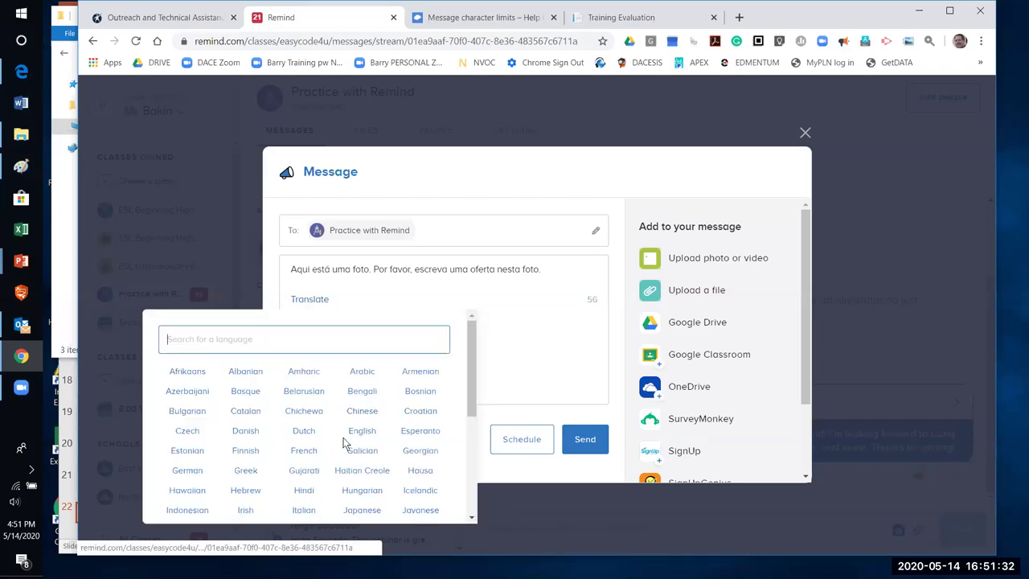
click(359, 432)
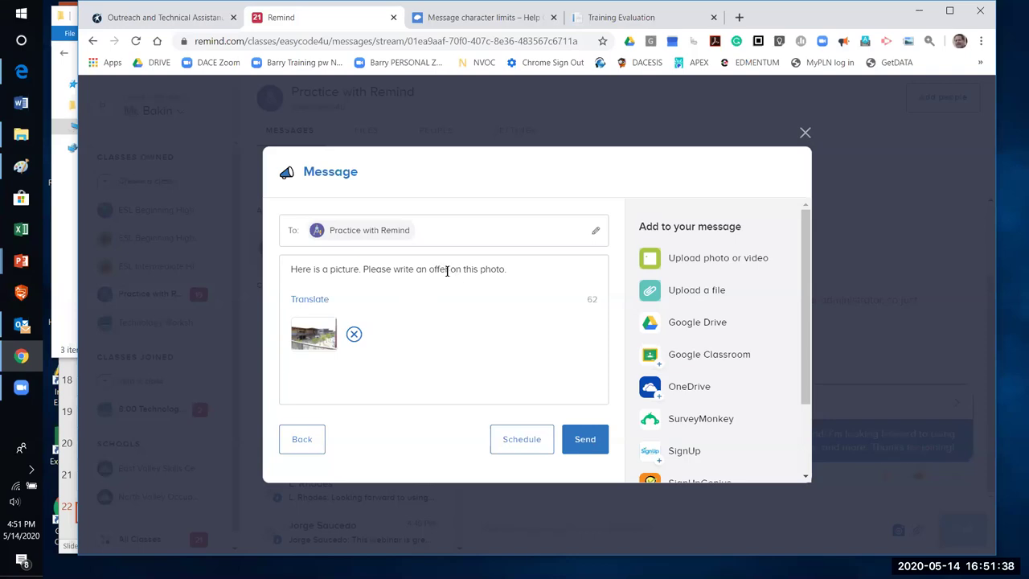
Replace 'an offer on' with 'a sentence about' in the draft, then send it
click(451, 270)
key(BackSpace)
key(BackSpace)
key(BackSpace)
key(BackSpace)
key(BackSpace)
key(BackSpace)
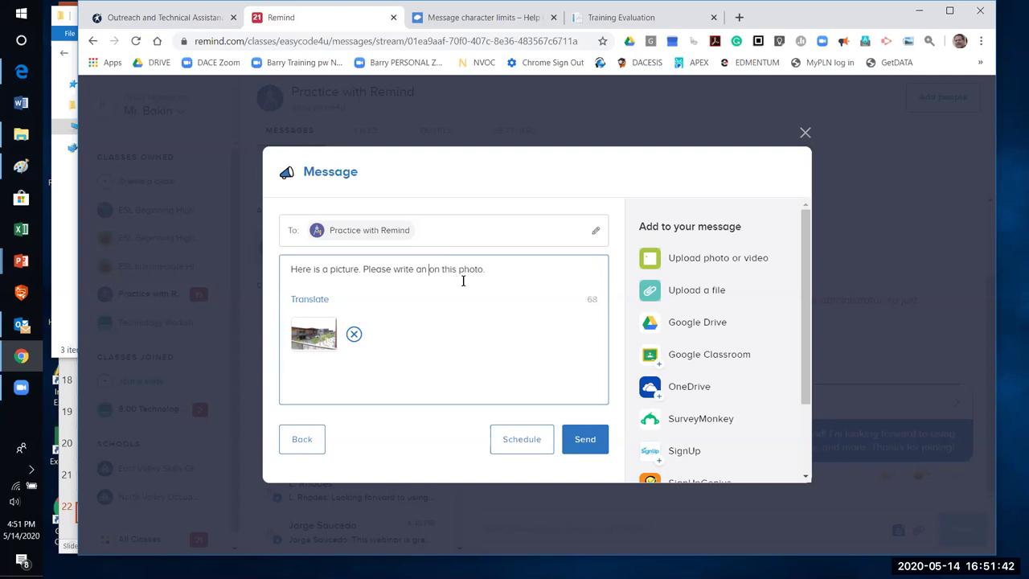
text(sentence)
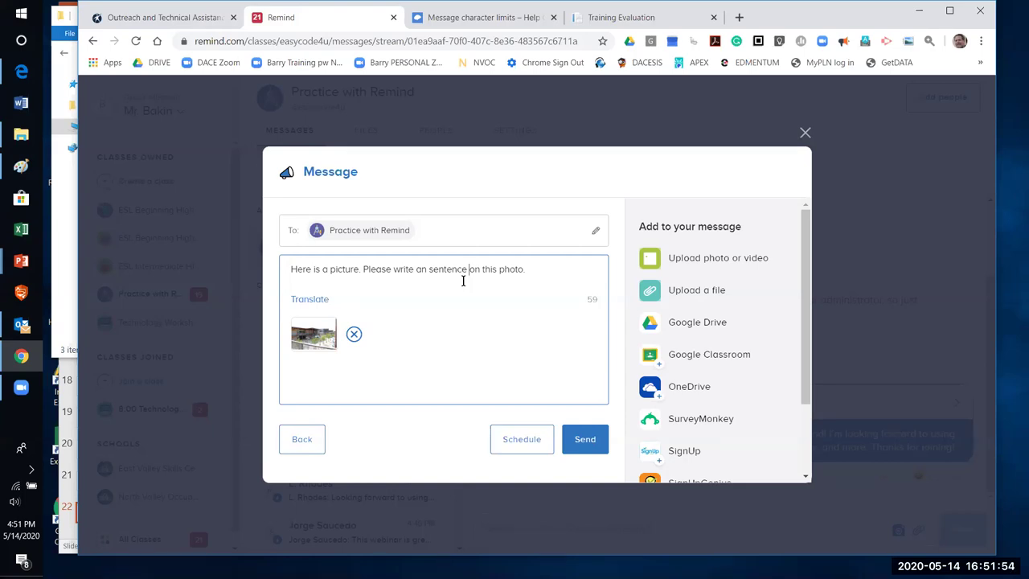
key(Delete)
key(Delete)
key(Delete)
text(about)
click(427, 269)
key(BackSpace)
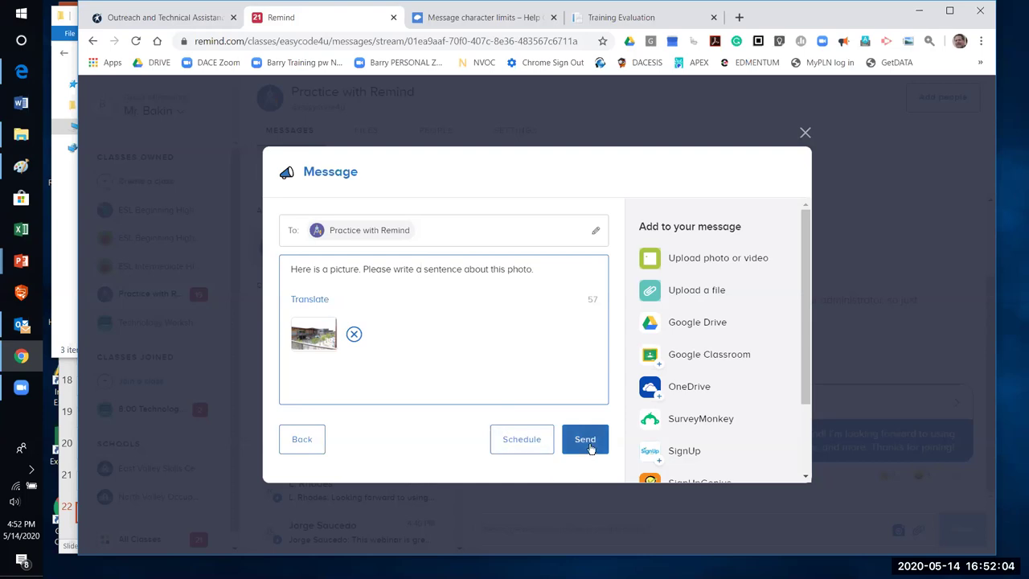
click(590, 446)
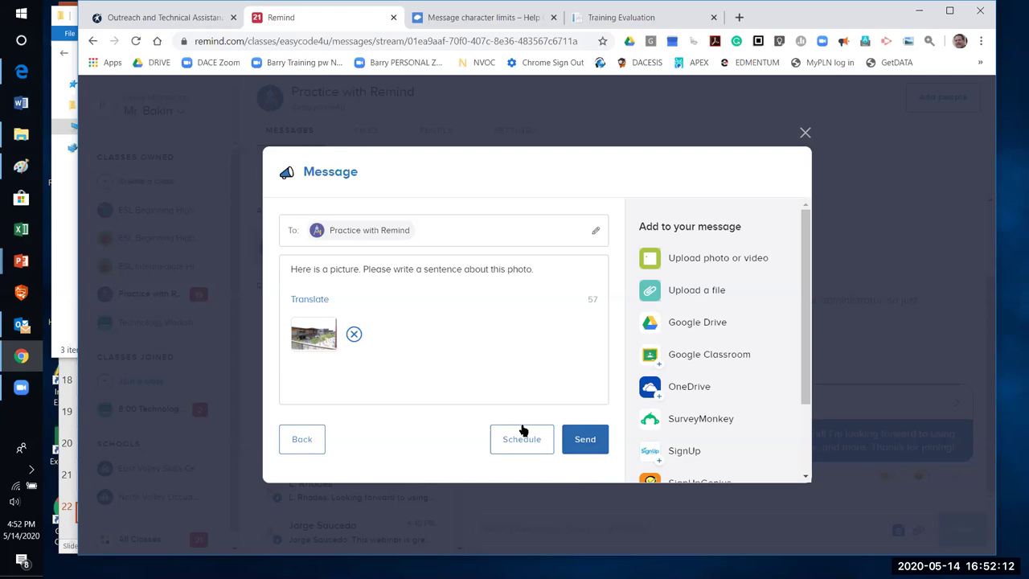
Send the photo announcement and open its Message summary: 45 recipients, 93% read
click(574, 435)
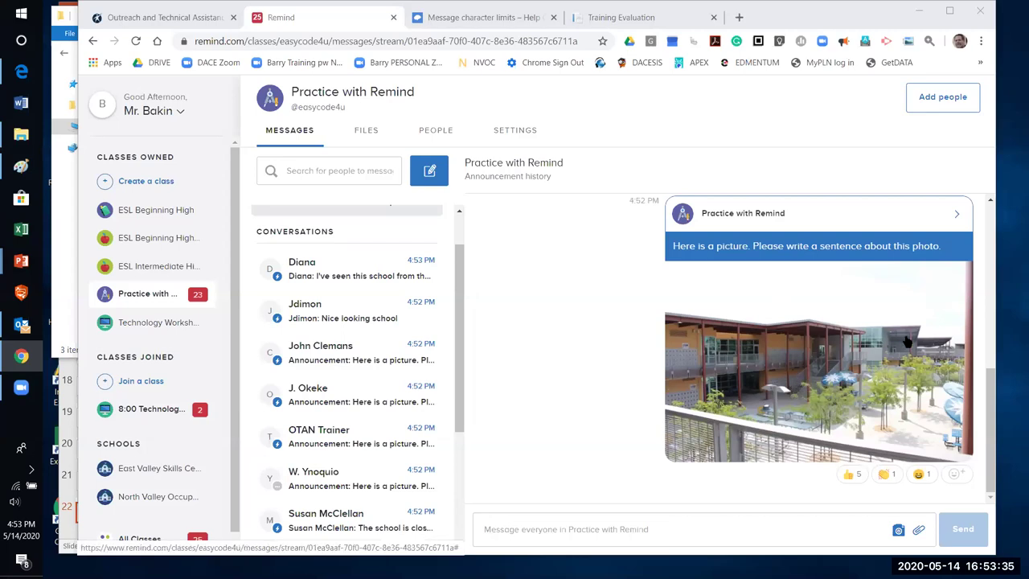
click(958, 219)
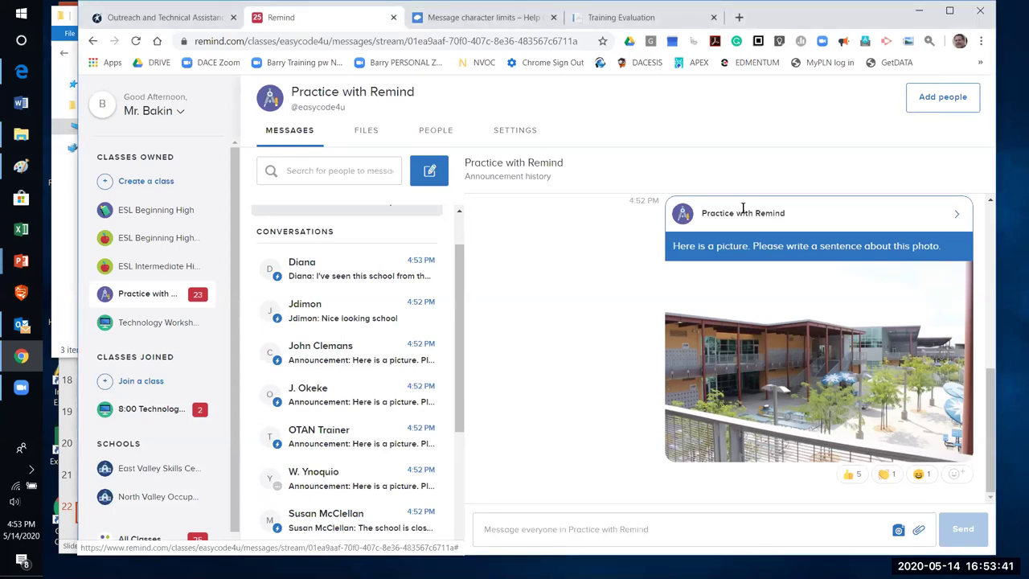
click(440, 171)
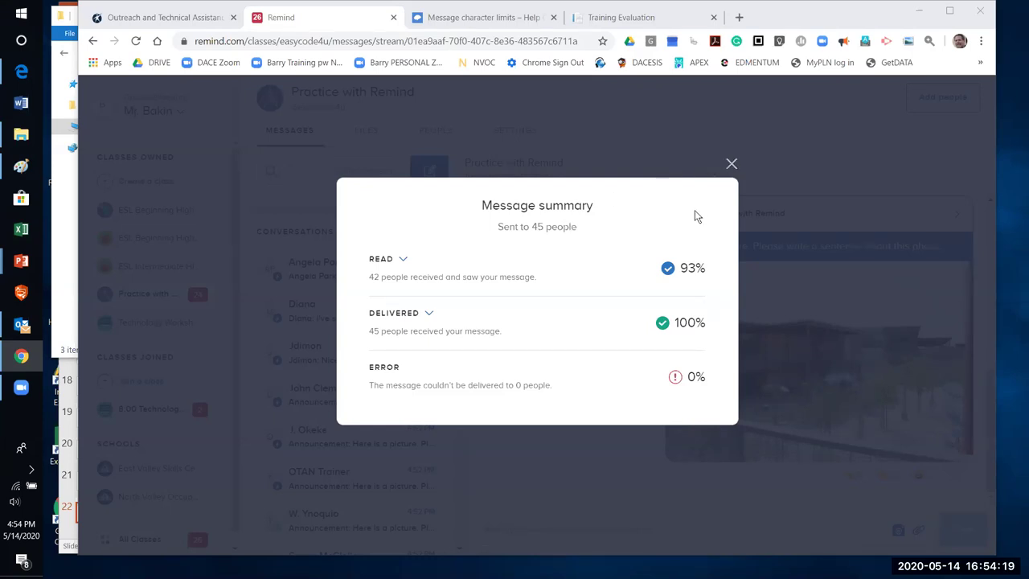
Dismiss the photo announcement's Message summary with Escape
click(724, 179)
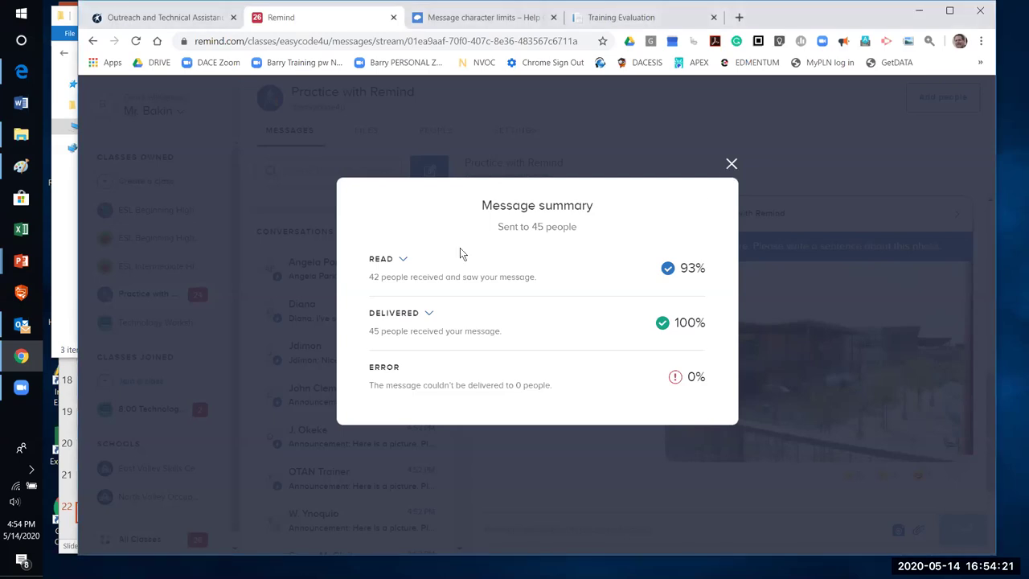
key(Escape)
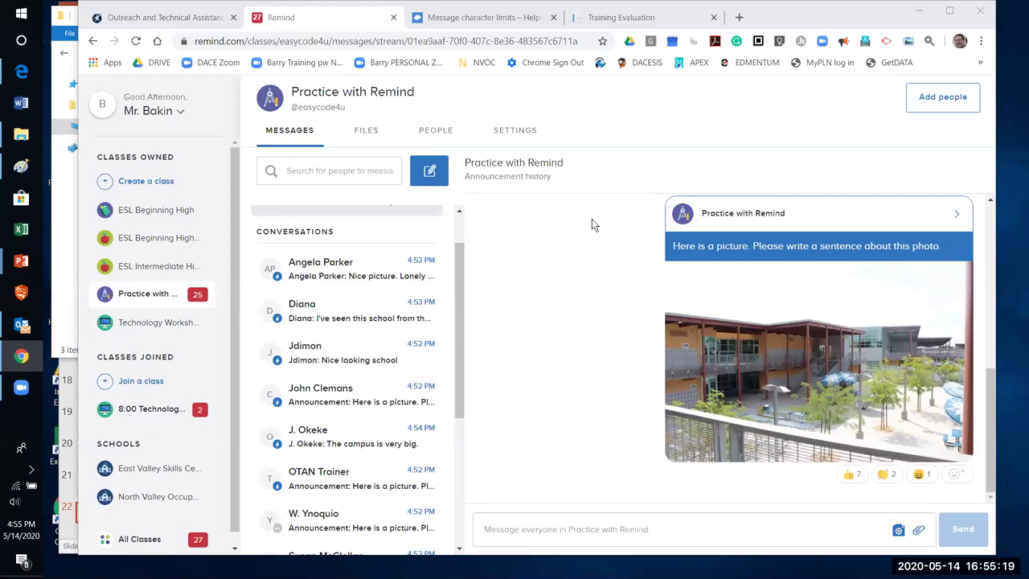
Scroll the 46-member People list and open a teacher member's profile
click(520, 221)
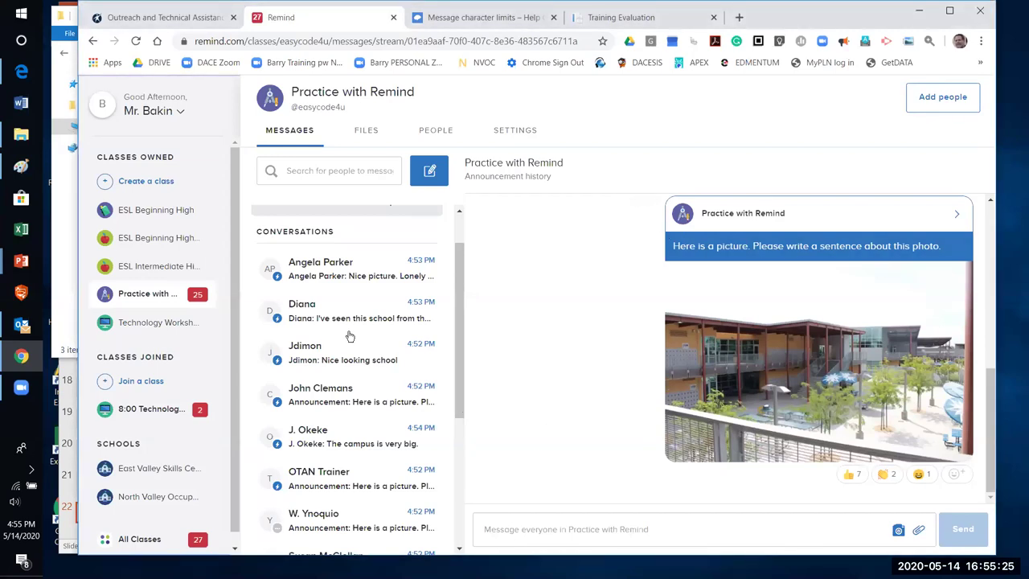
click(440, 137)
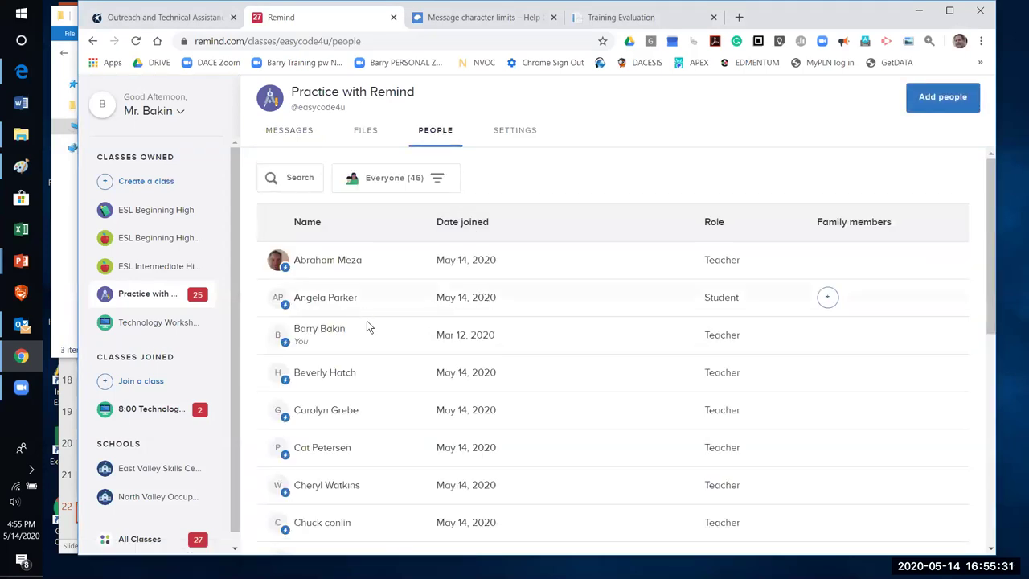
scroll(379, 458, down, 10)
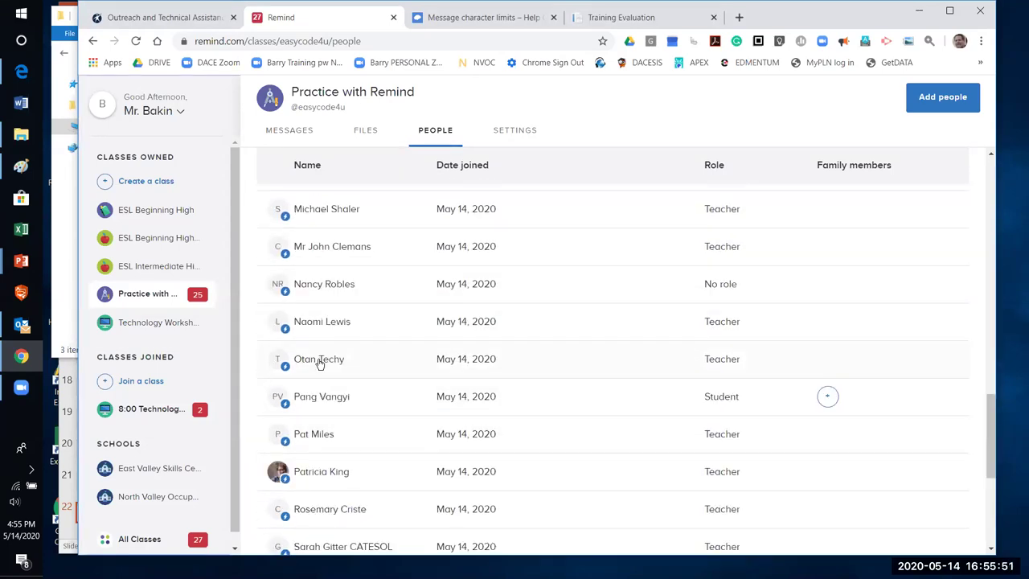
click(319, 359)
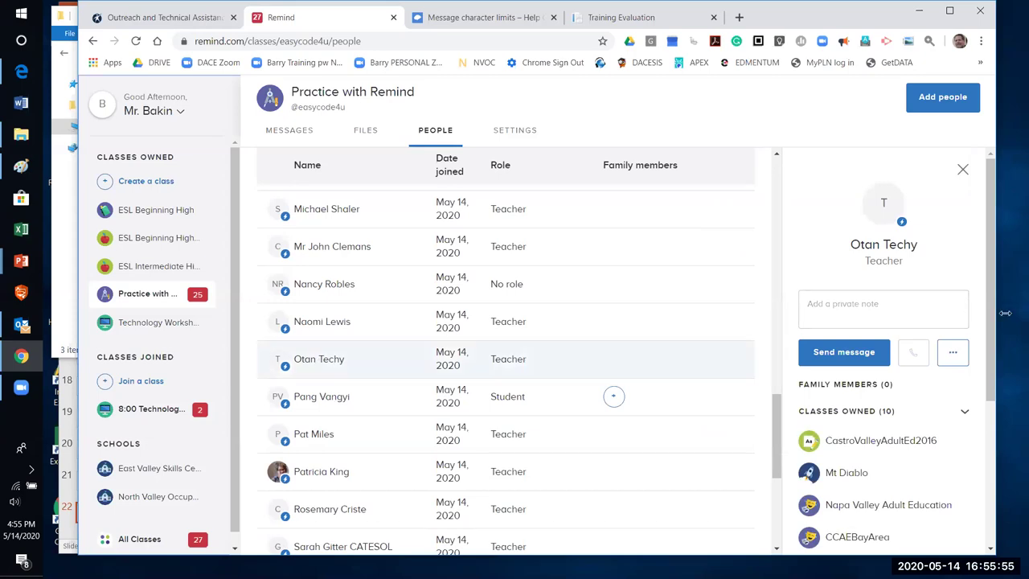
Open a teacher member's profile and show their More actions menu (make owner, remove, block)
scroll(924, 362, down, 2)
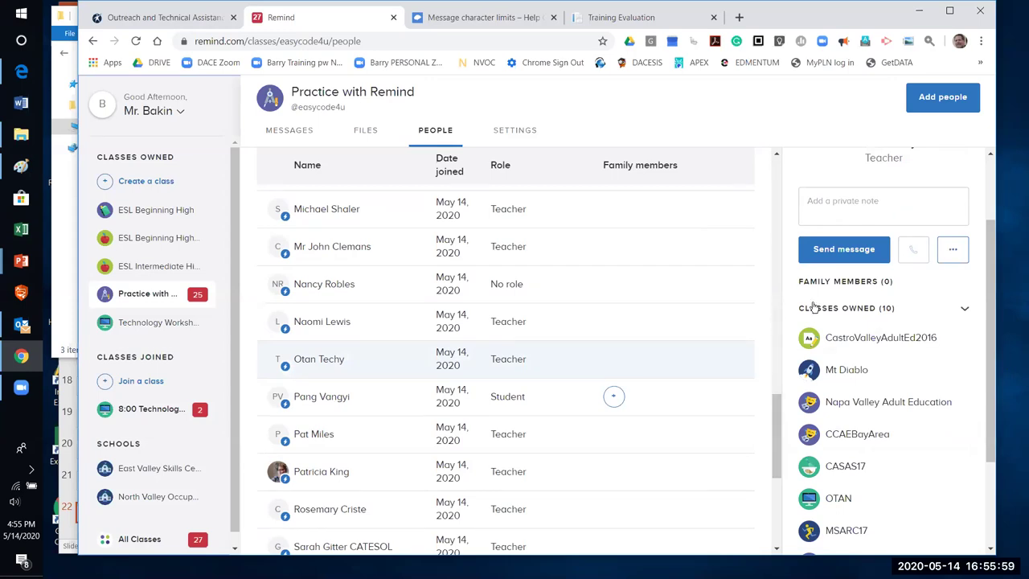
scroll(869, 278, up, 2)
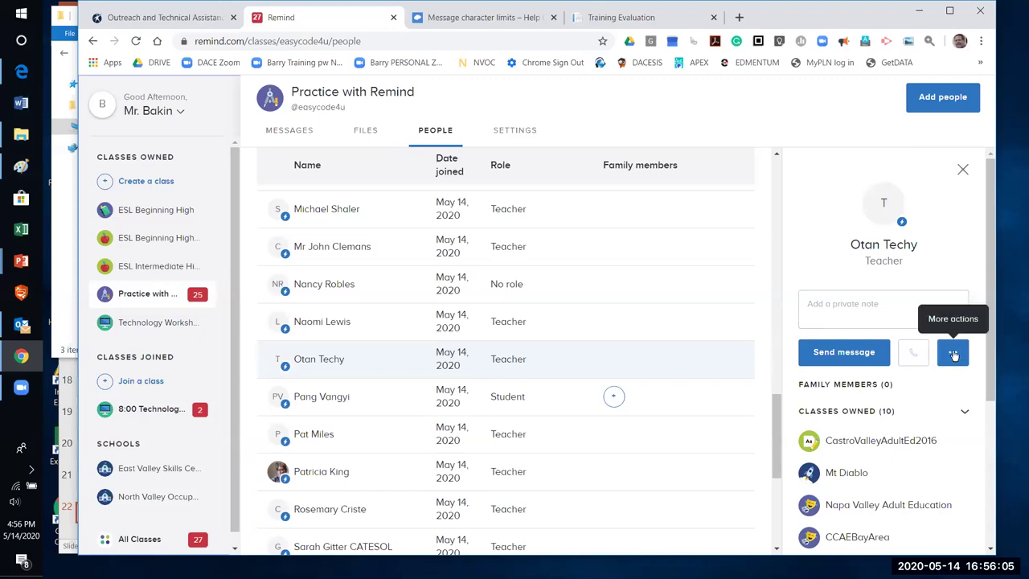
click(954, 354)
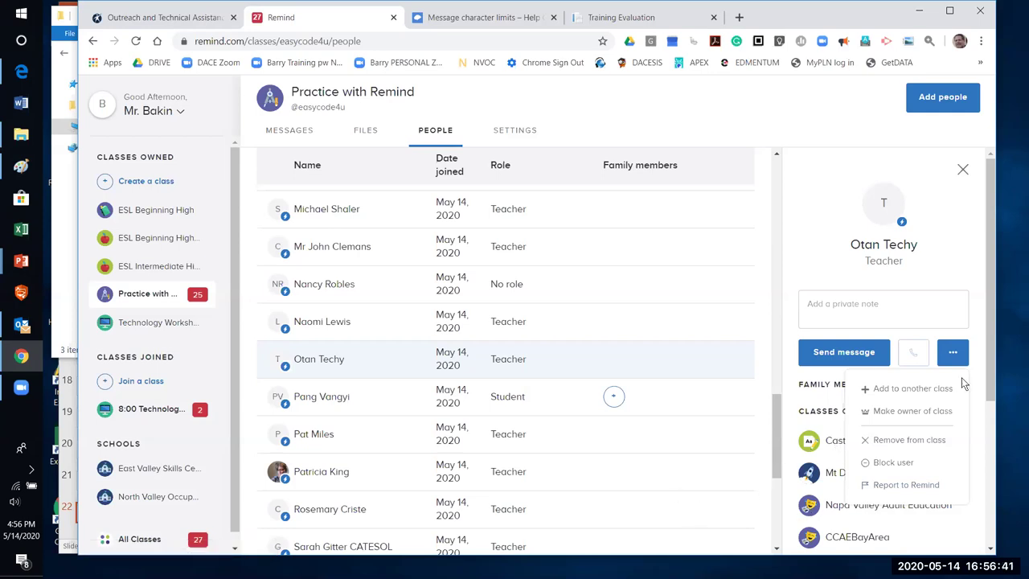
Close the member actions menu and go back to the Practice with Remind Messages page
click(988, 304)
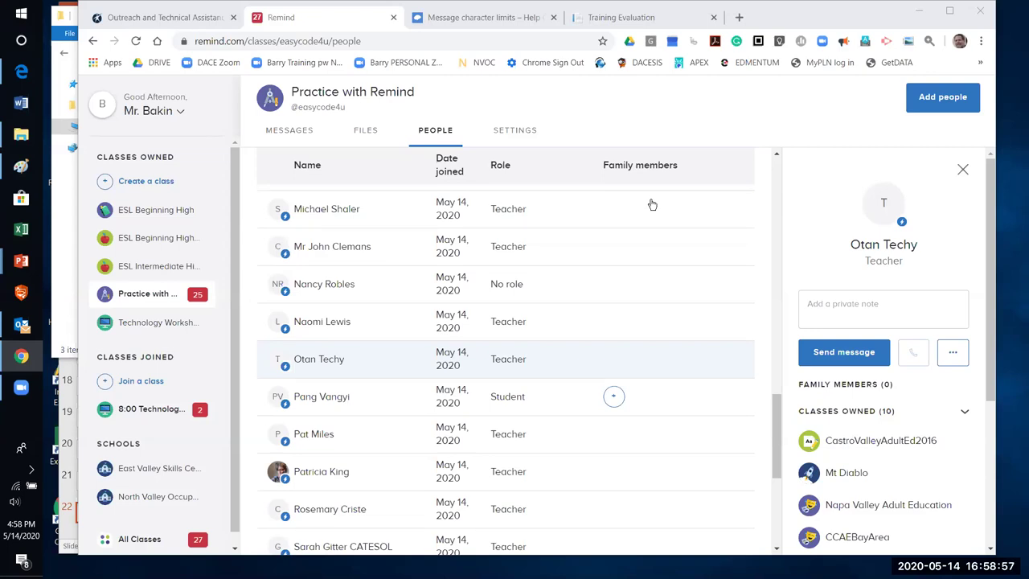
click(287, 131)
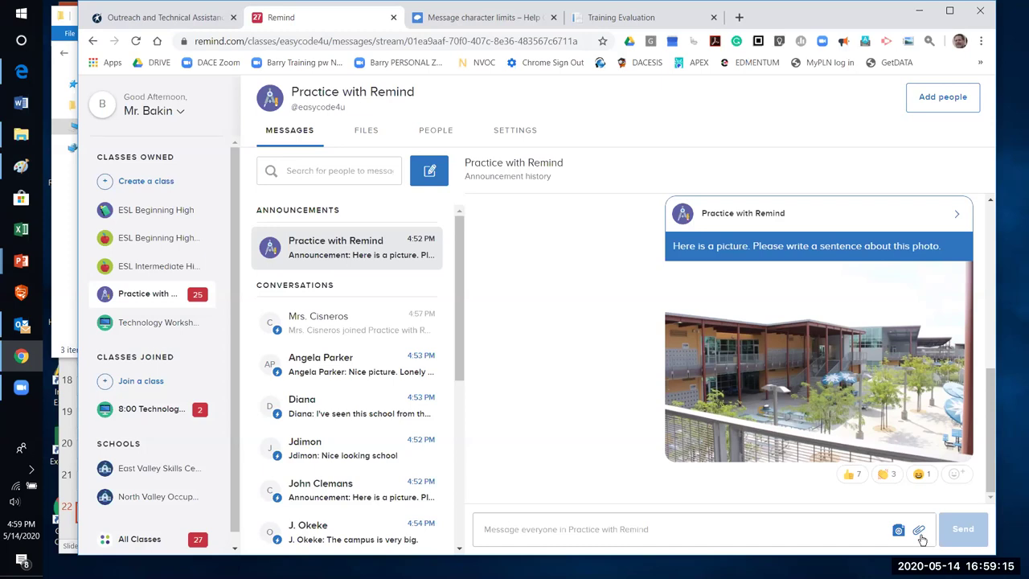
click(920, 534)
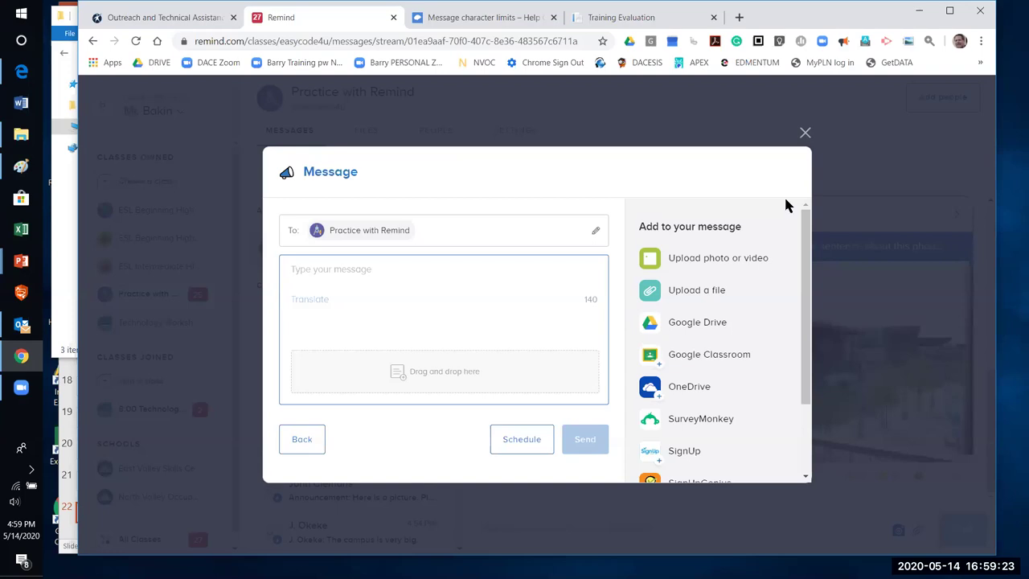
click(807, 131)
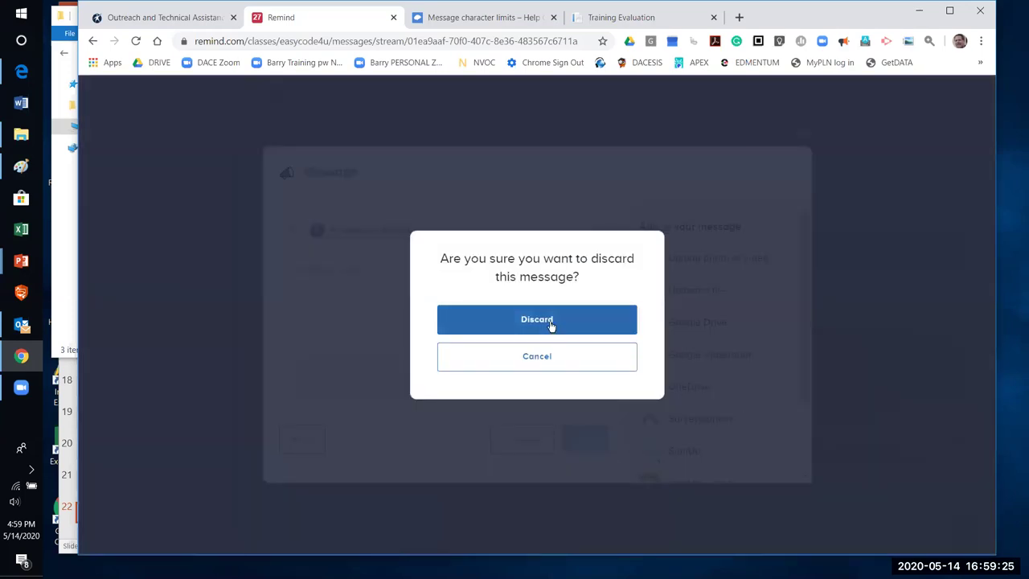
click(552, 329)
click(642, 532)
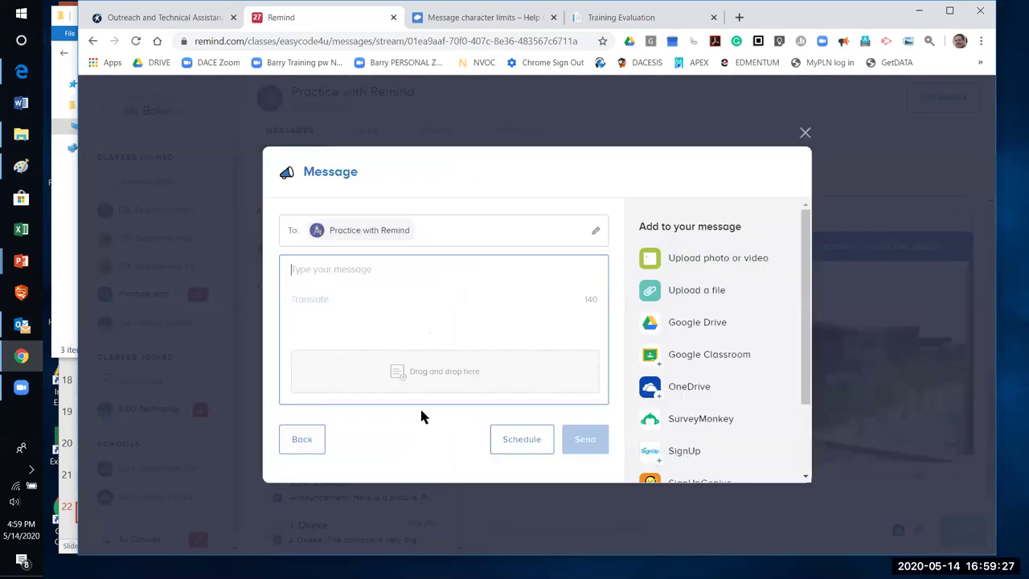
click(805, 132)
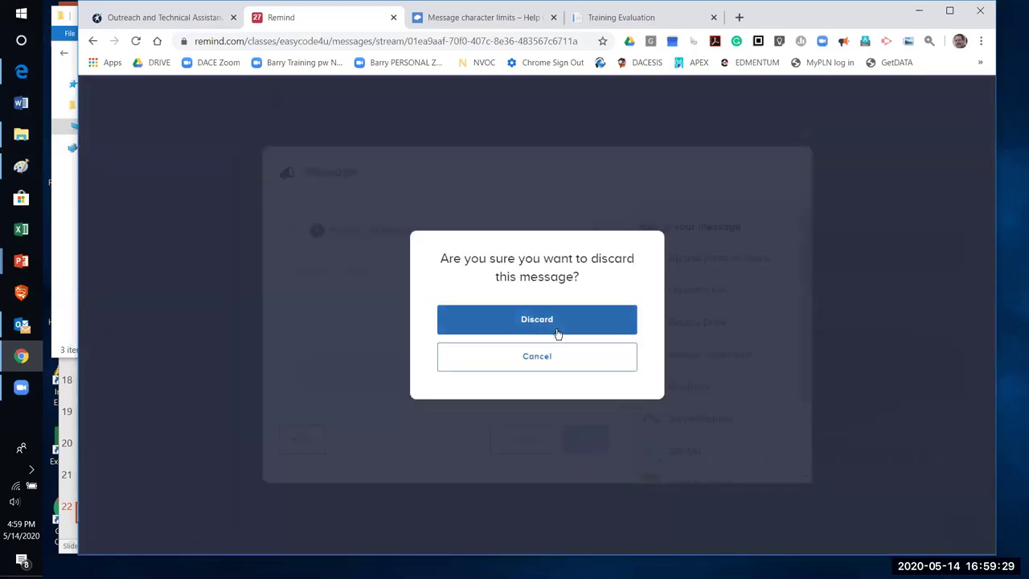
click(556, 334)
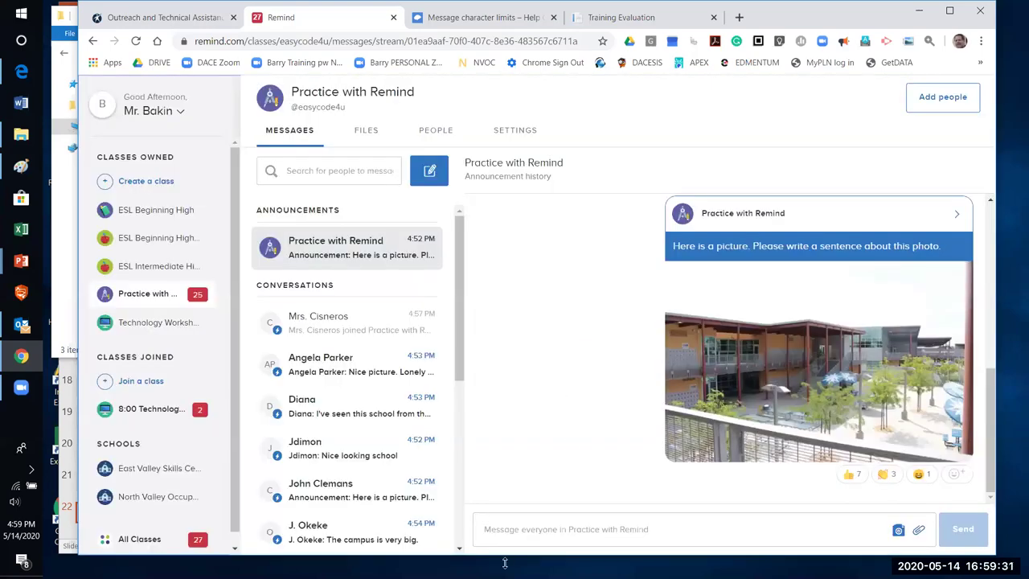
Start a message to everyone in Practice with Remind and list Google Drive files to attach
click(506, 529)
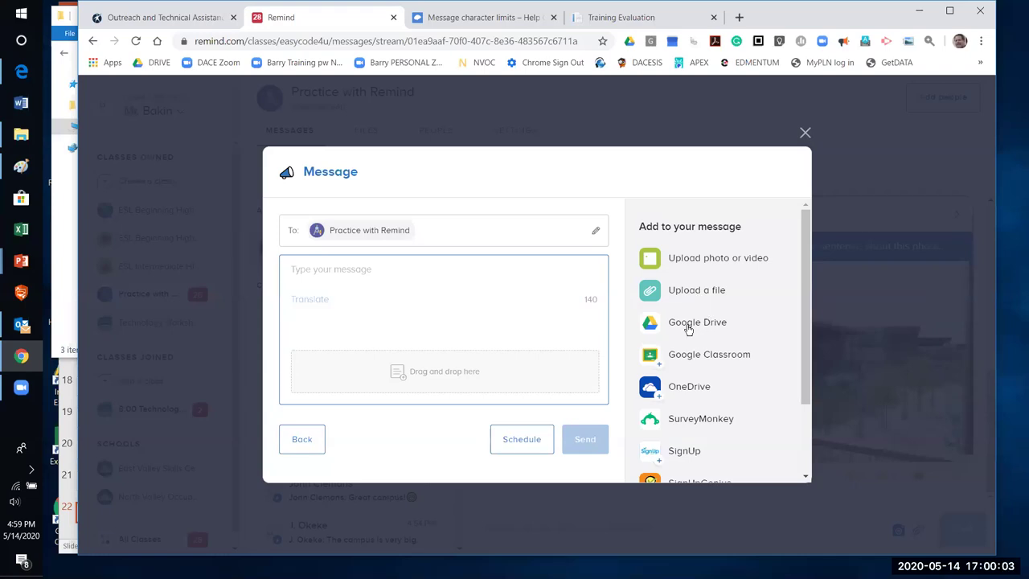
click(689, 326)
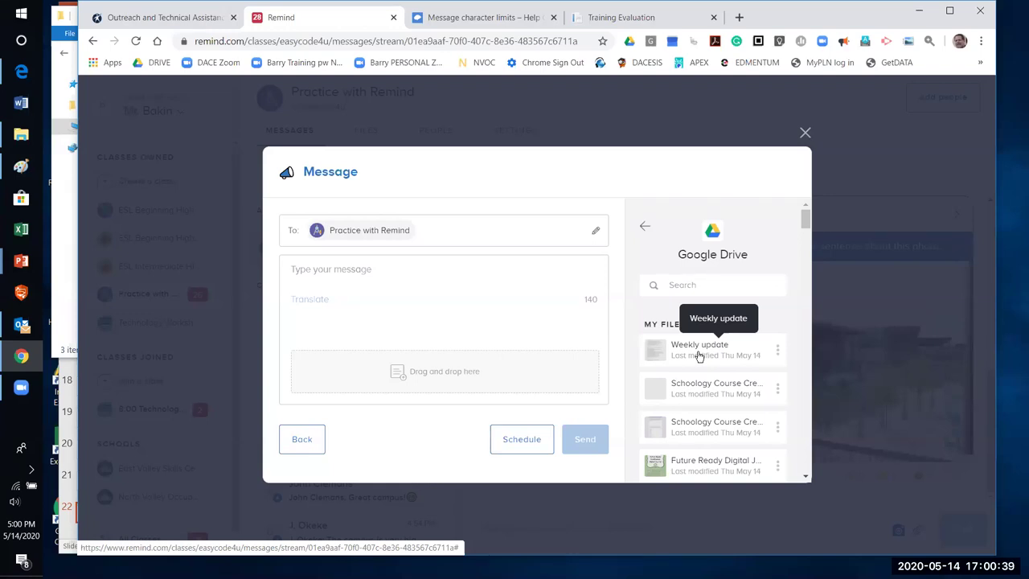
Attach the Weekly update Google Doc, remove it, and return to the attachment sources
click(698, 356)
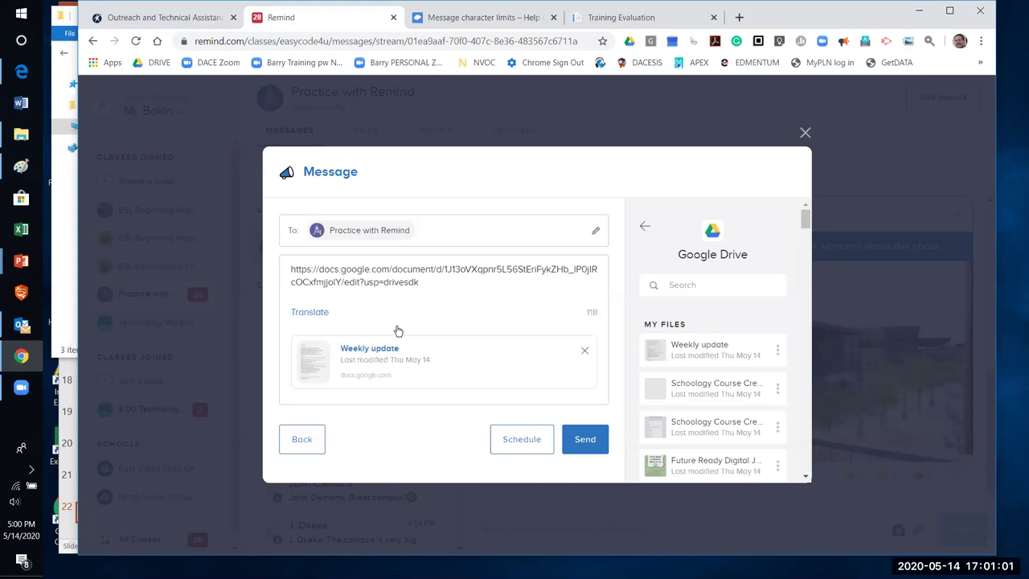
click(585, 355)
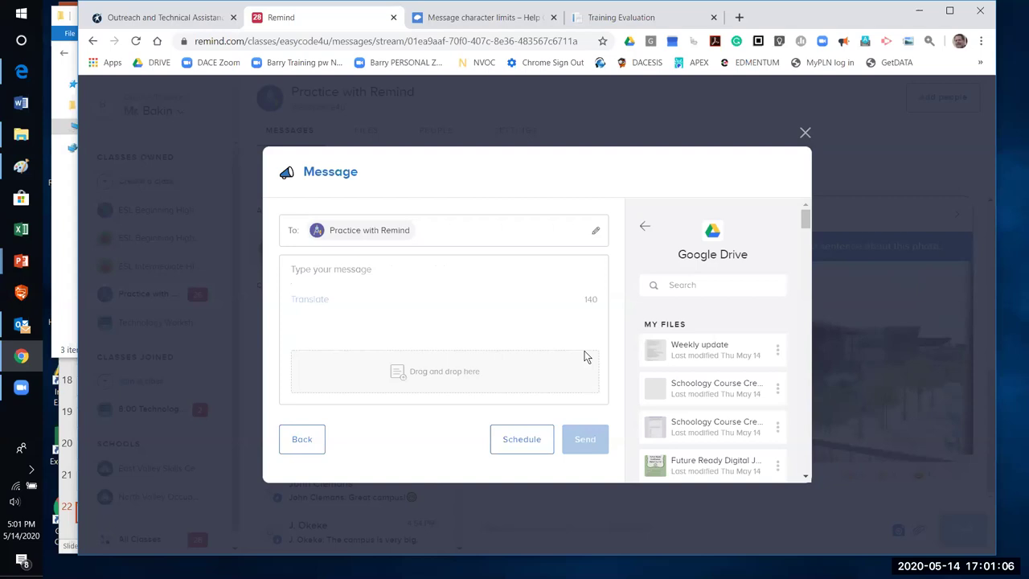
click(643, 226)
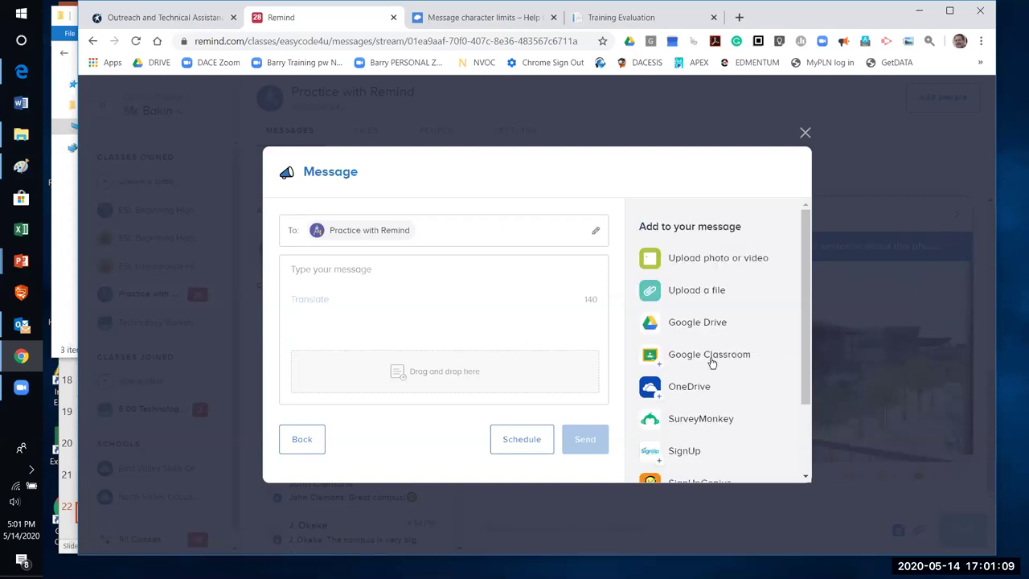
Show the SurveyMonkey surveys, including Newsela Survey, under My Surveys without attaching any
scroll(713, 361, down, 2)
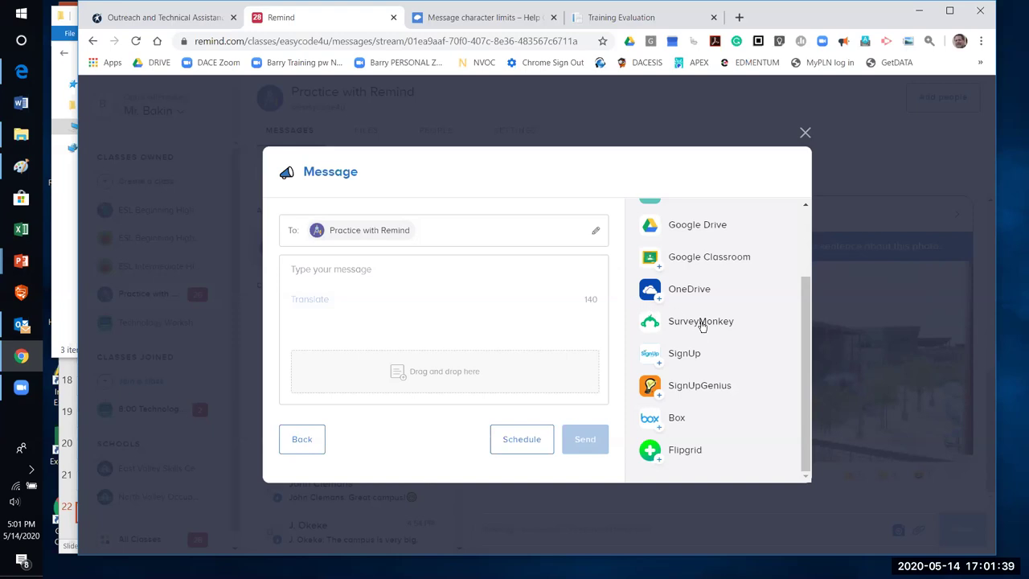
click(702, 323)
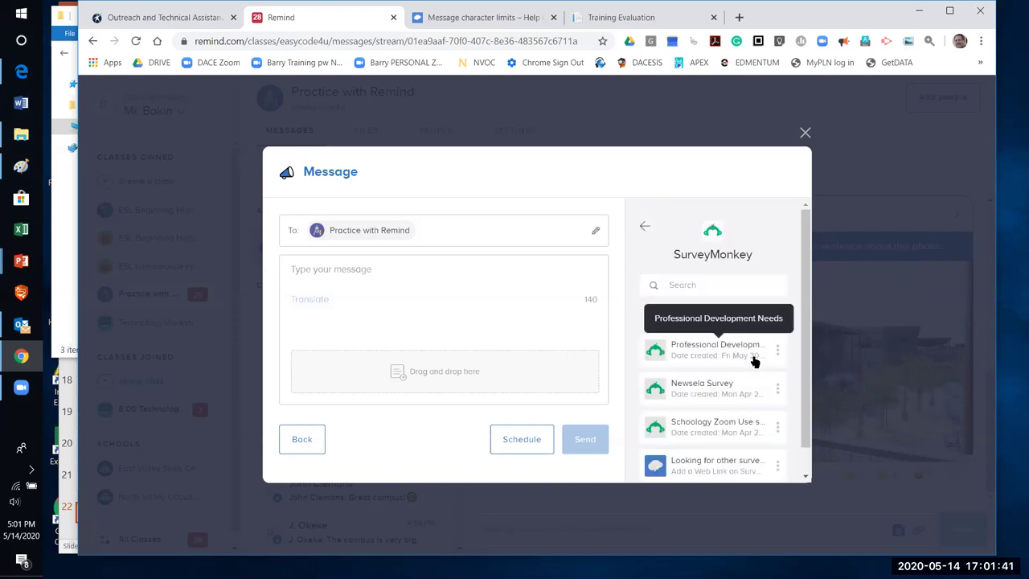
drag(806, 299, 818, 335)
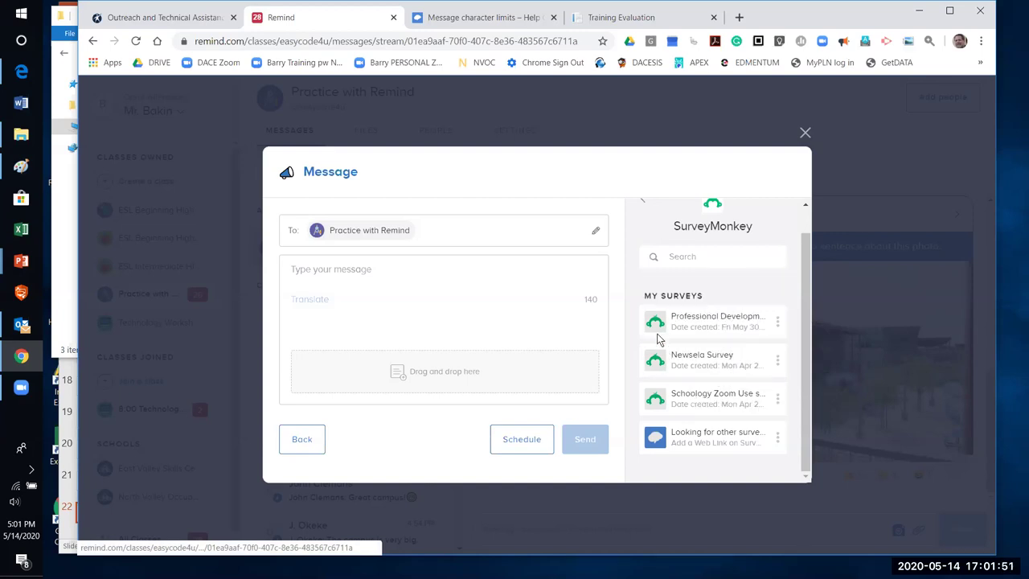
Return to attachment sources, type and erase '123' in the message body, then discard the draft
click(643, 205)
drag(802, 306, 765, 276)
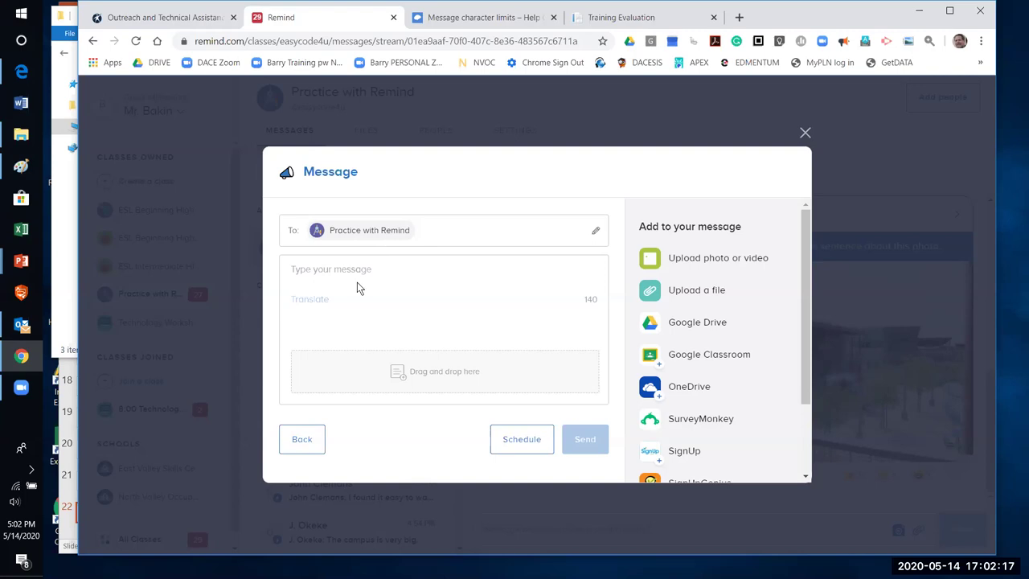
click(339, 267)
text(123)
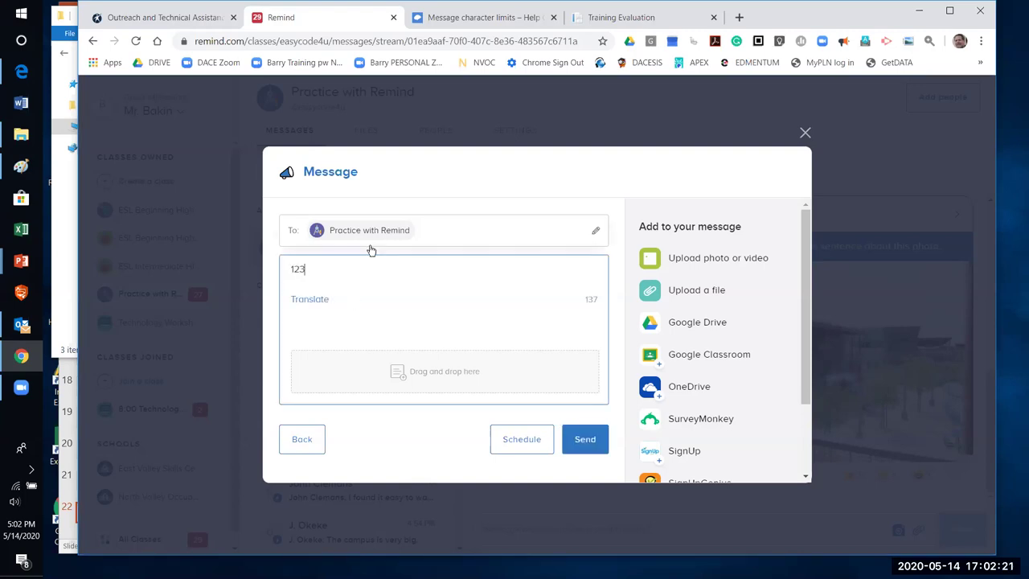
key(BackSpace)
key(BackSpace)
key(BackSpace)
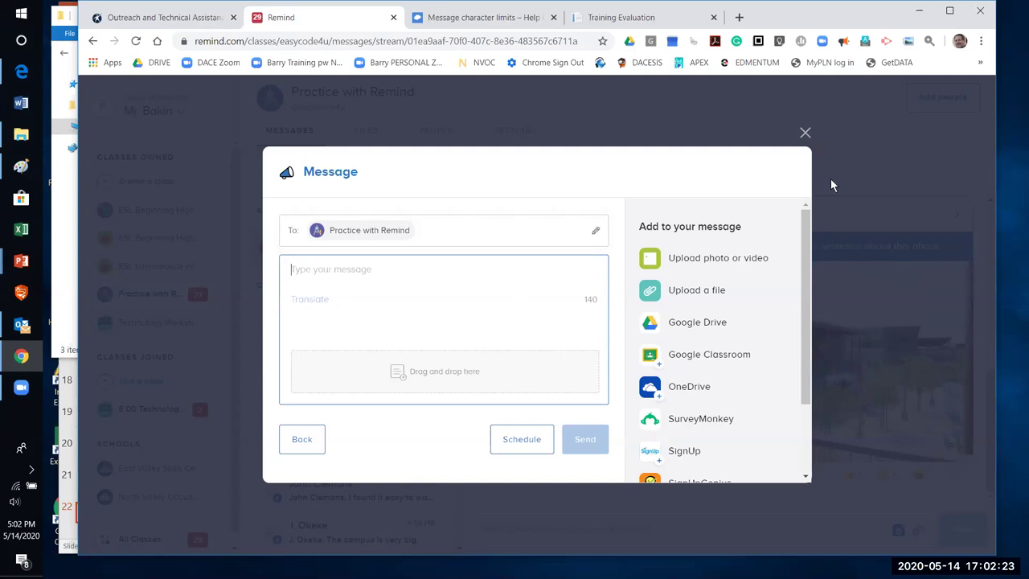
click(806, 133)
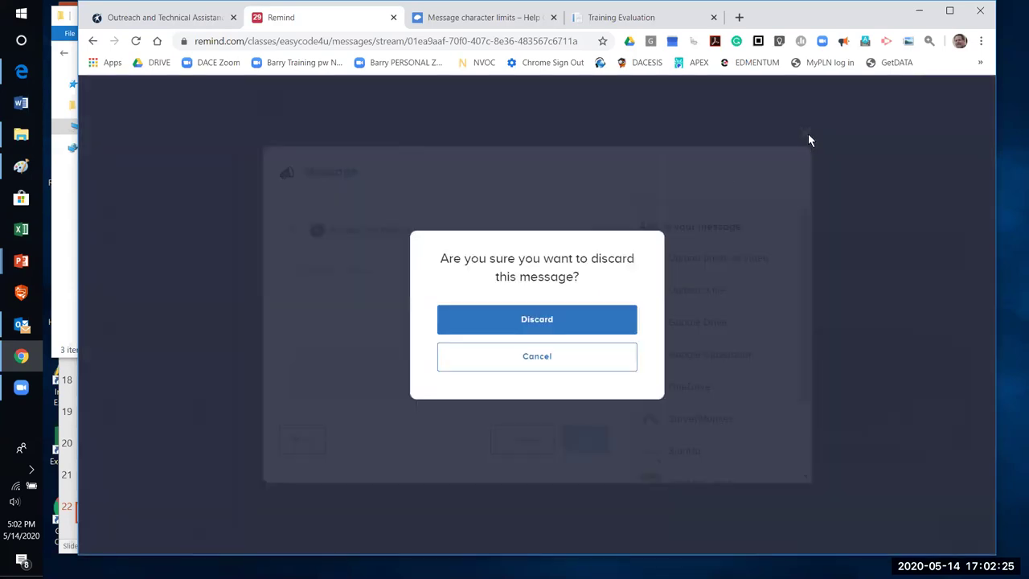
click(595, 321)
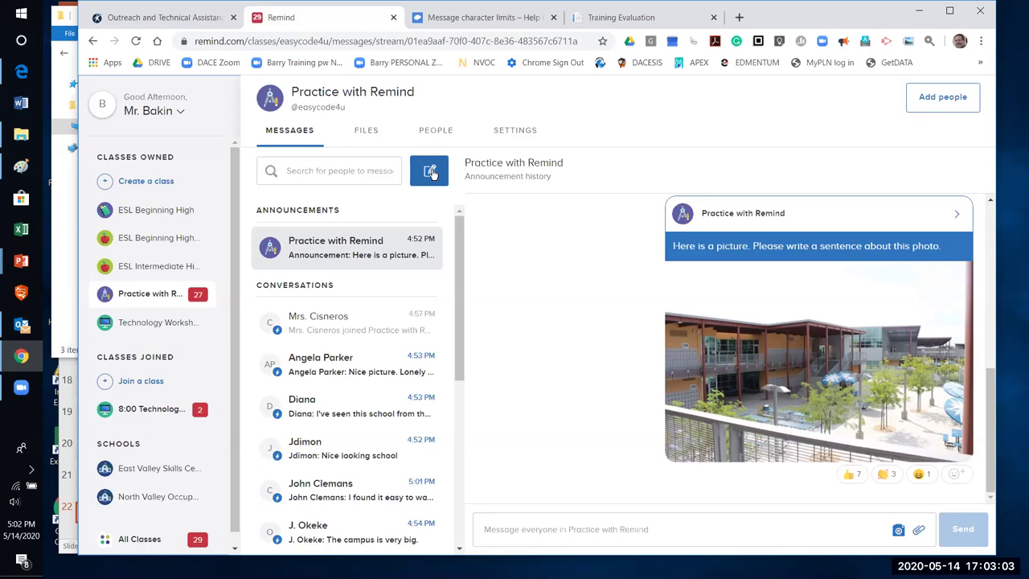
Start a new message, trying Practice with Remind and Technology Workshop as recipients, then deselecting them
click(431, 173)
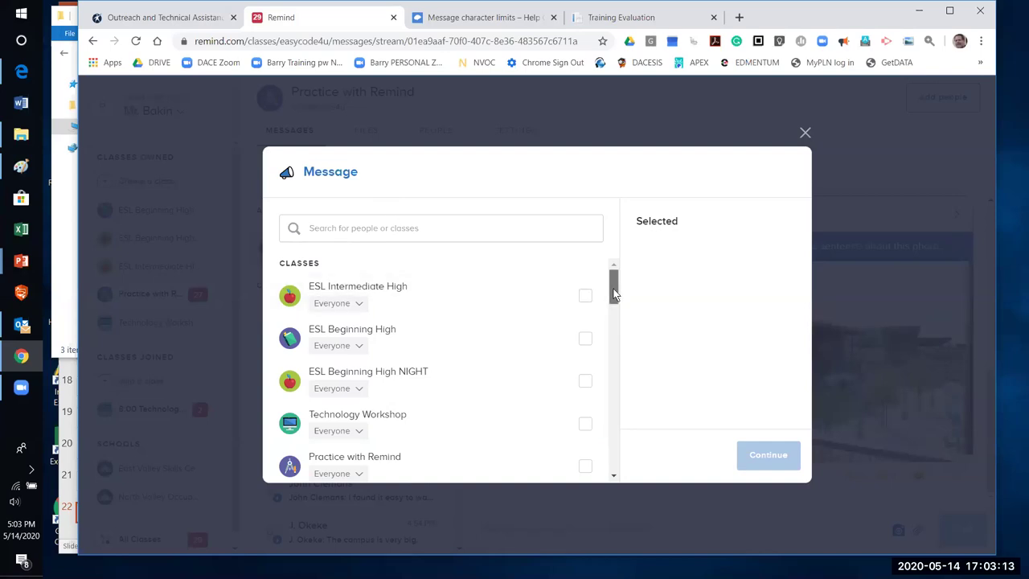
drag(614, 295, 534, 300)
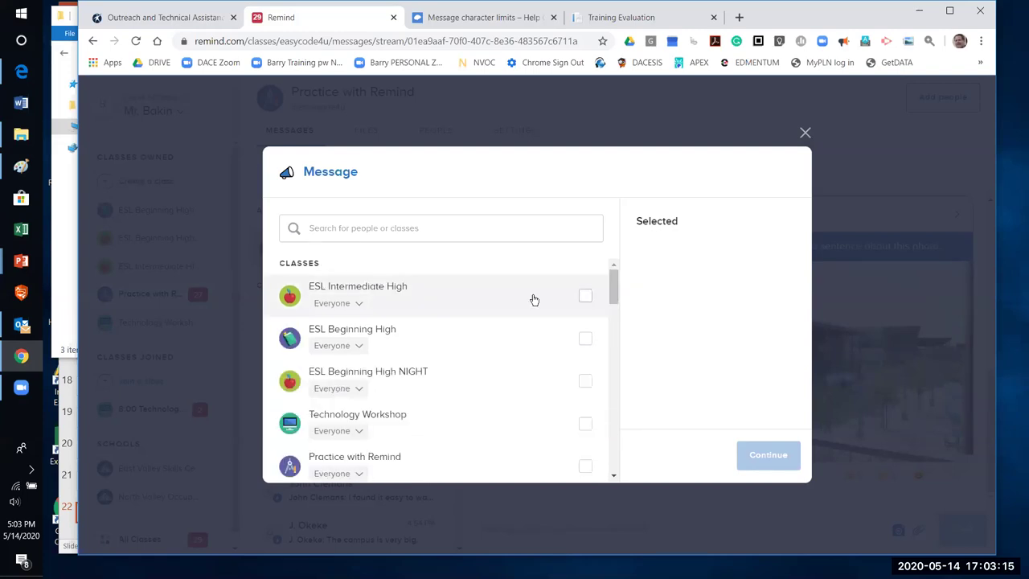
scroll(378, 400, down, 1)
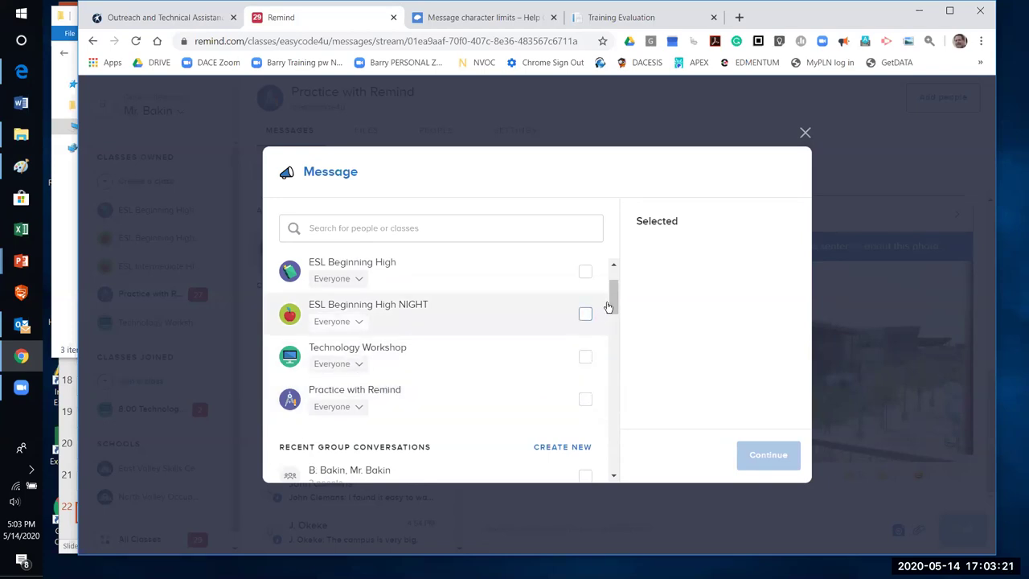
click(584, 401)
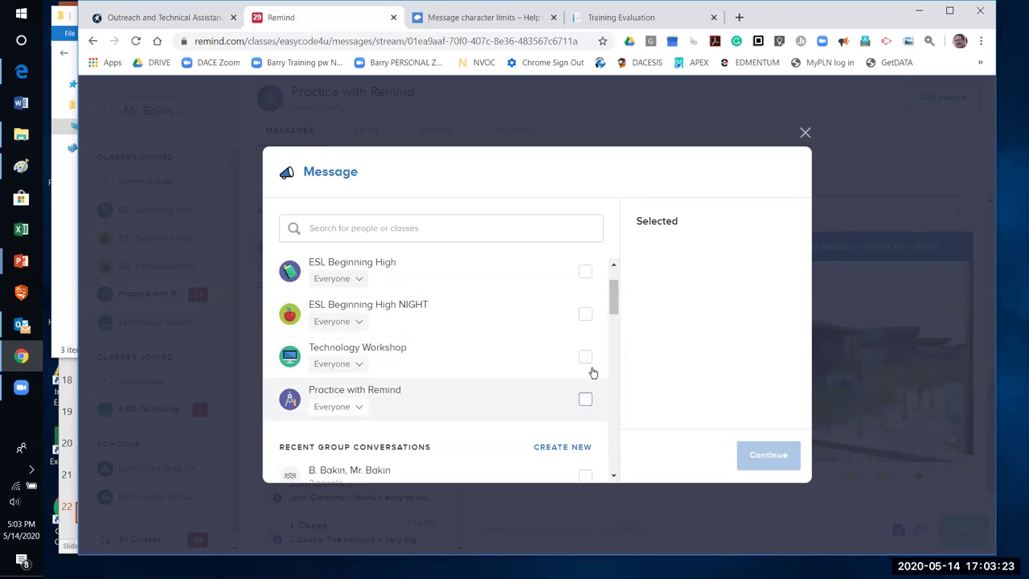
click(586, 357)
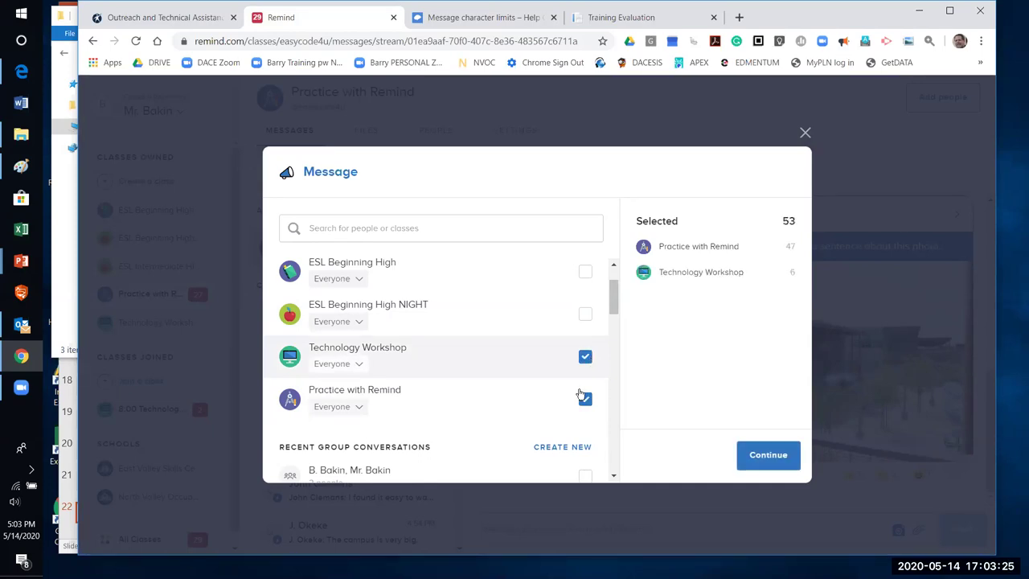
click(589, 358)
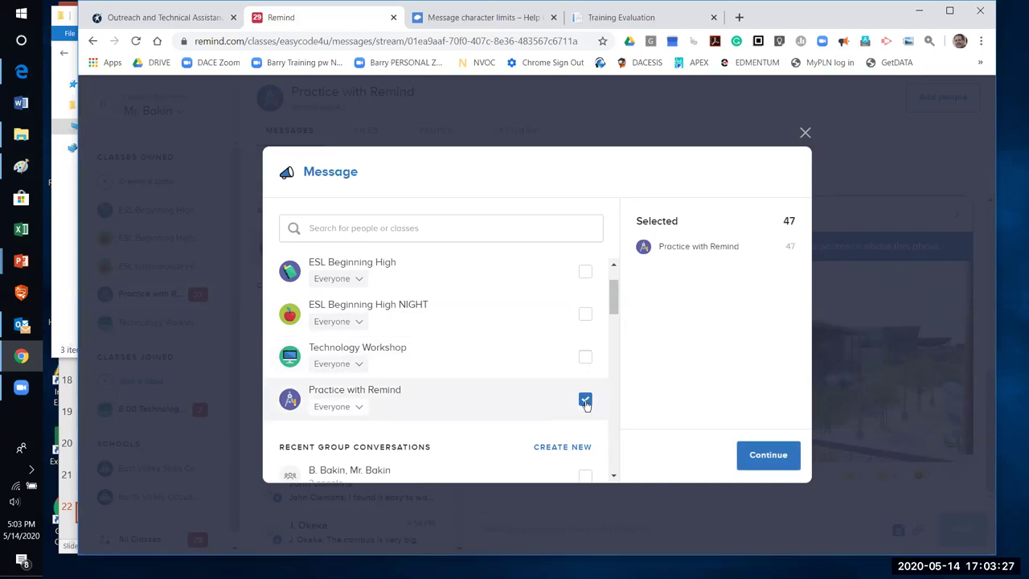
drag(611, 303, 617, 325)
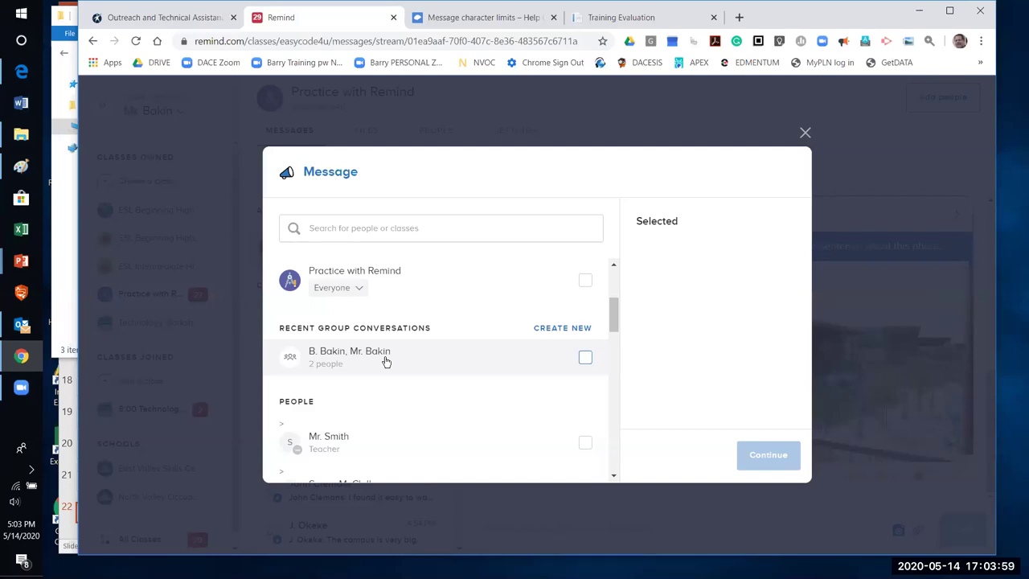
Create a new group conversation and add three people from the class lists
click(570, 329)
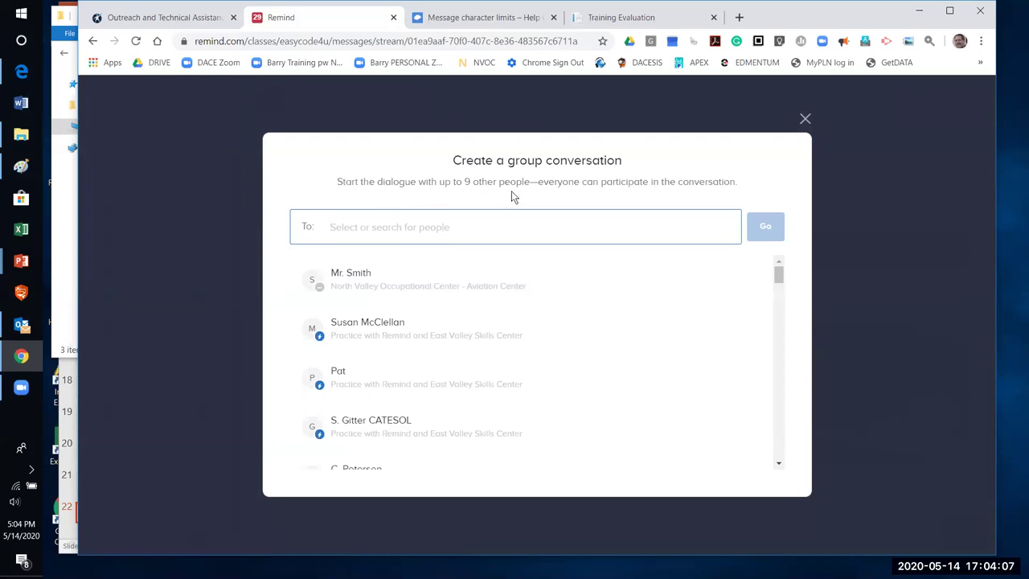
scroll(381, 352, down, 3)
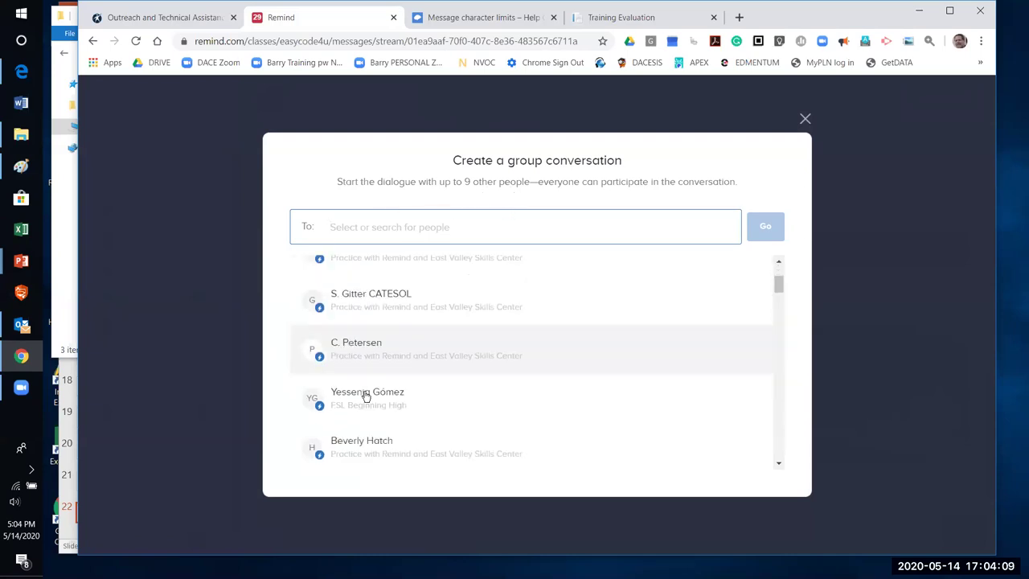
scroll(367, 394, down, 4)
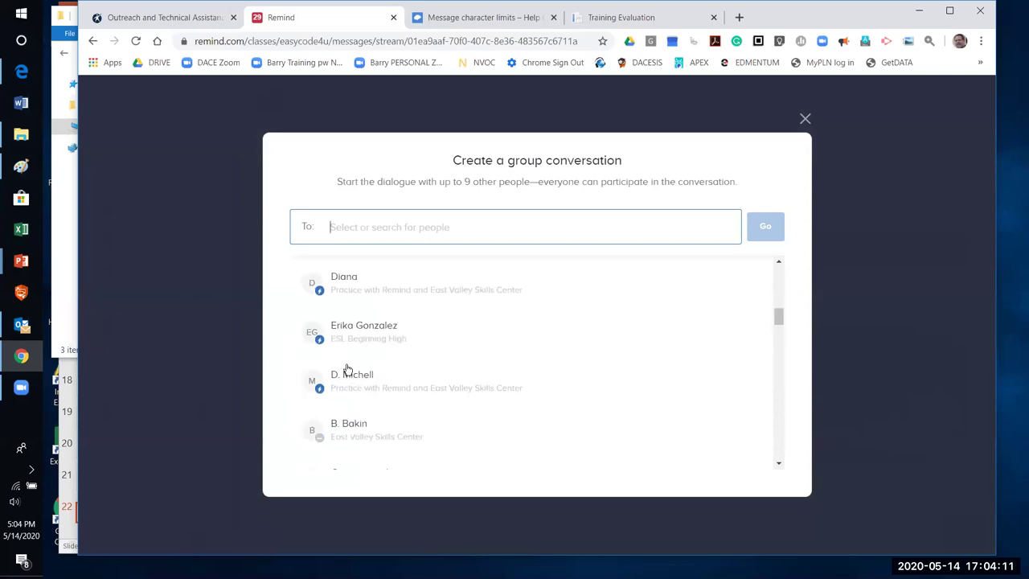
scroll(345, 370, down, 2)
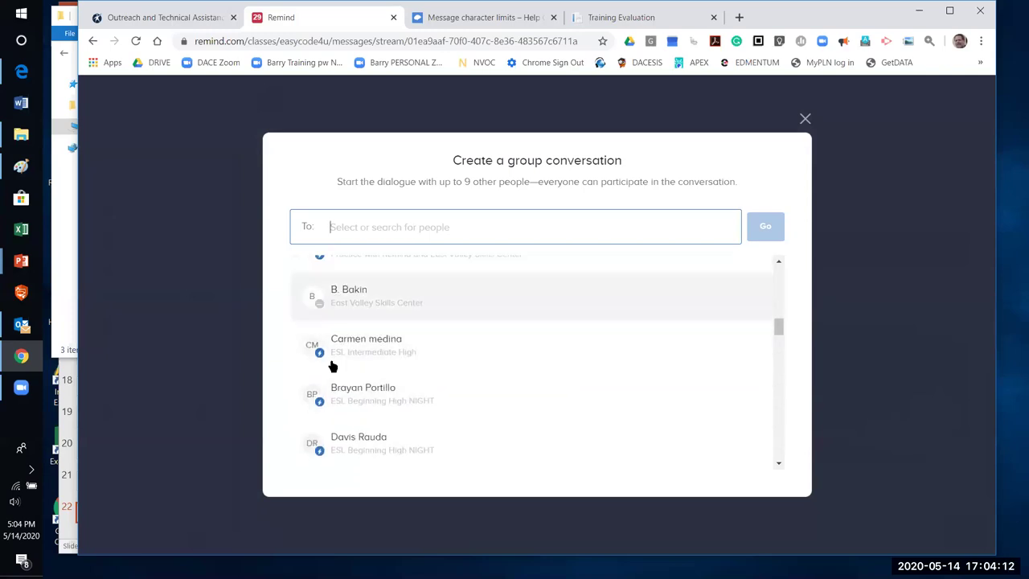
click(378, 394)
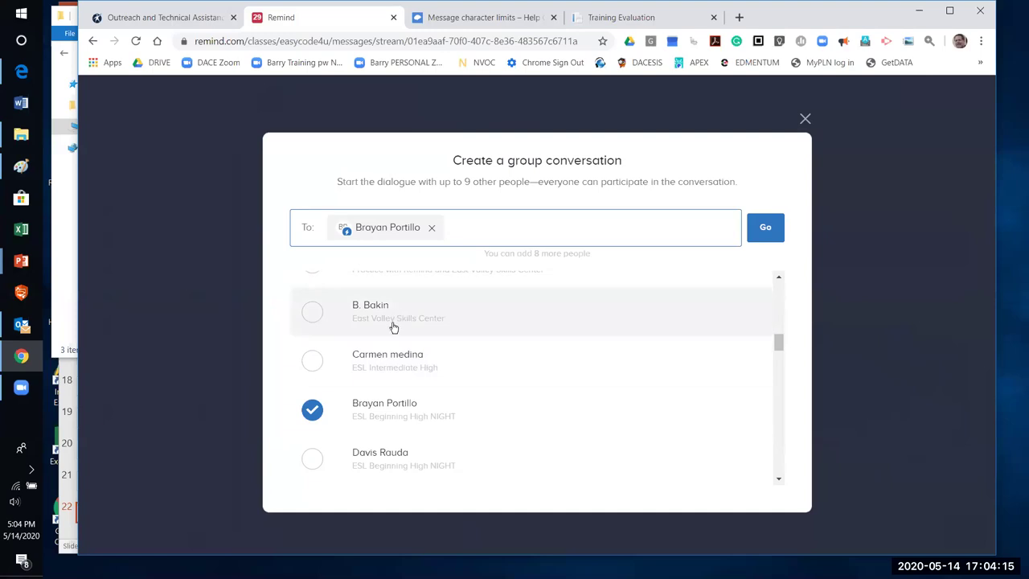
click(396, 306)
click(391, 456)
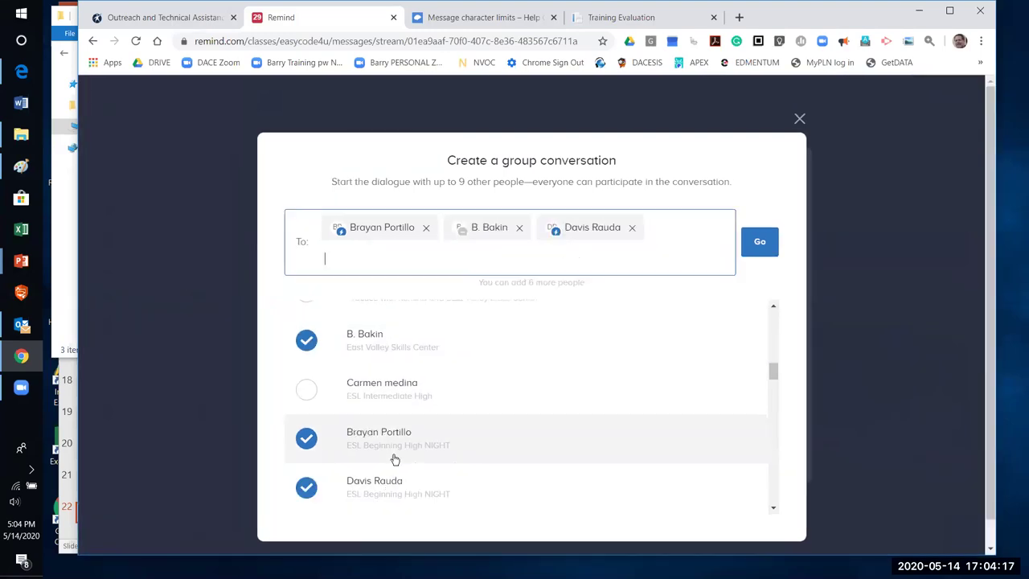
Create the three-person group and continue to its empty message composer
click(764, 251)
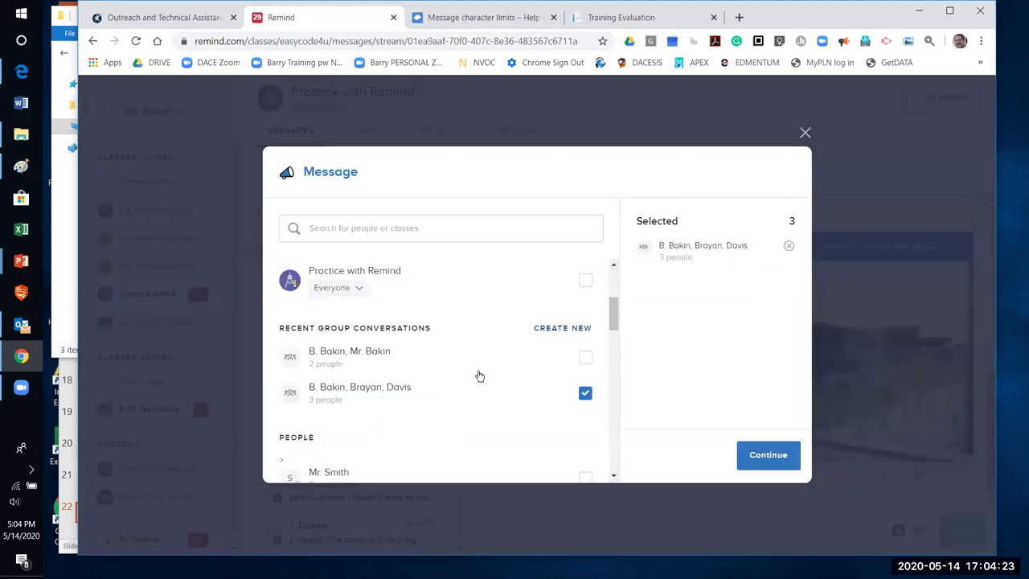
scroll(418, 370, down, 1)
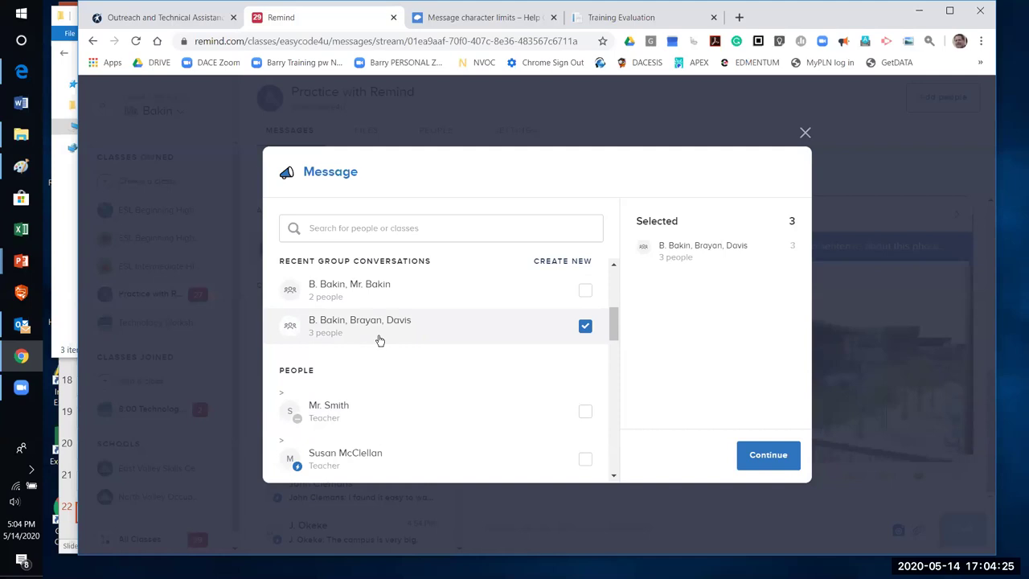
click(769, 455)
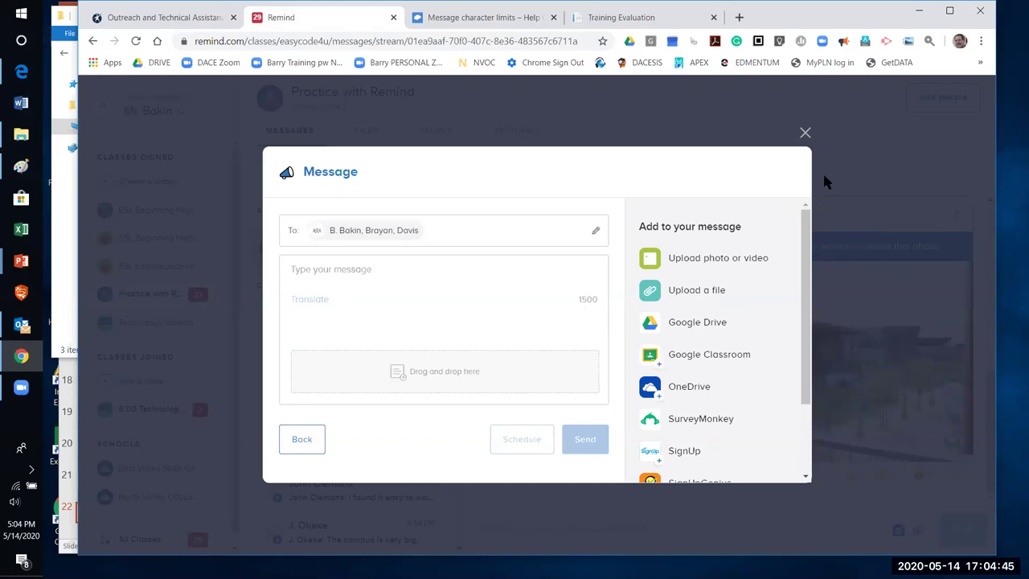
Close the unsent group message and discard it
click(806, 134)
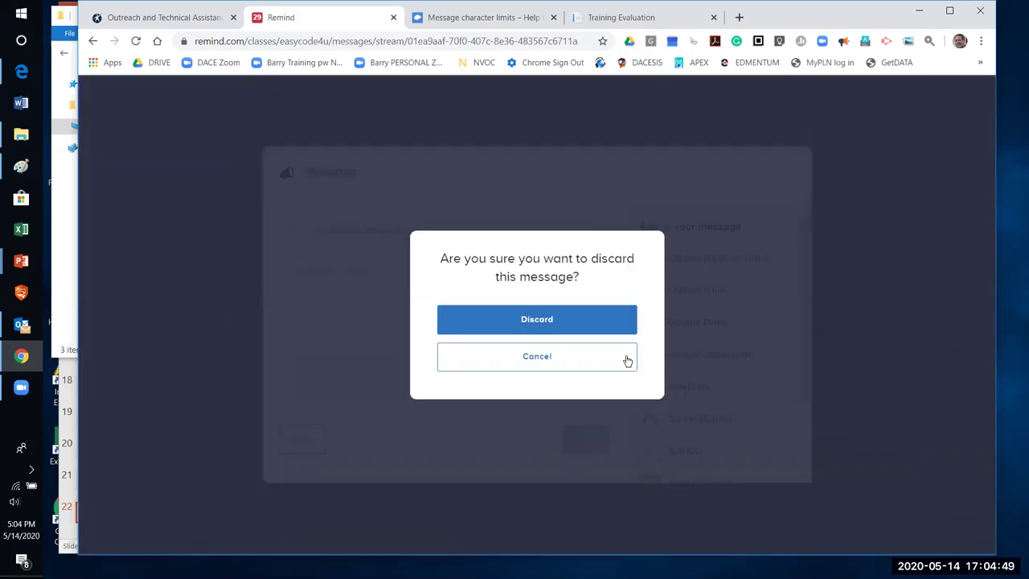
click(599, 322)
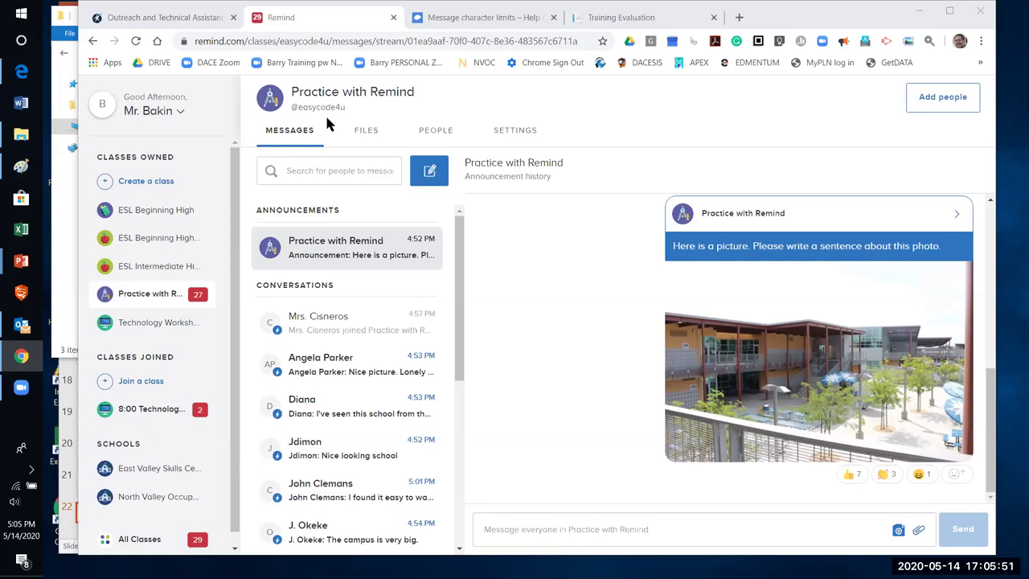
click(916, 216)
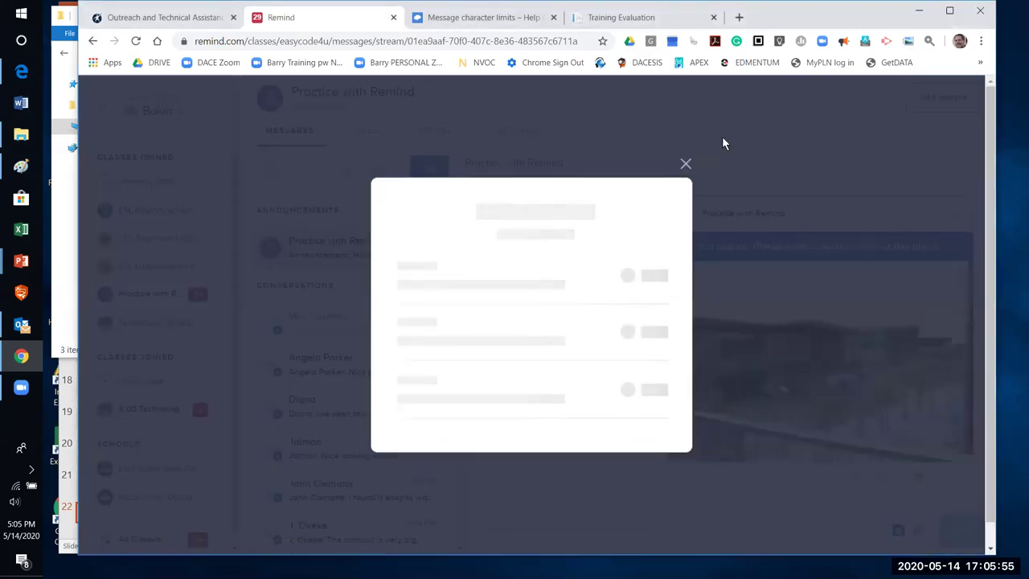
click(805, 202)
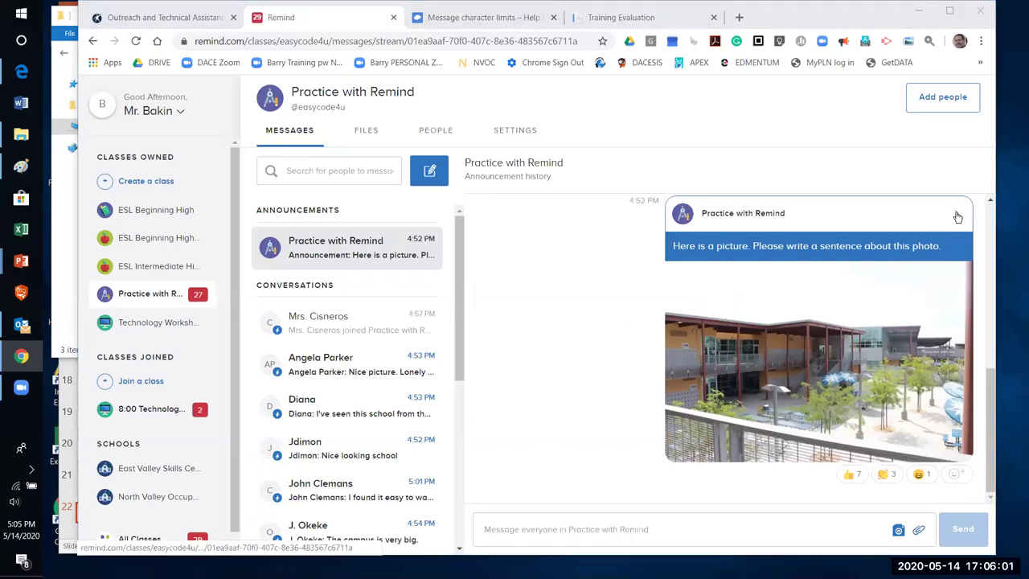
click(904, 220)
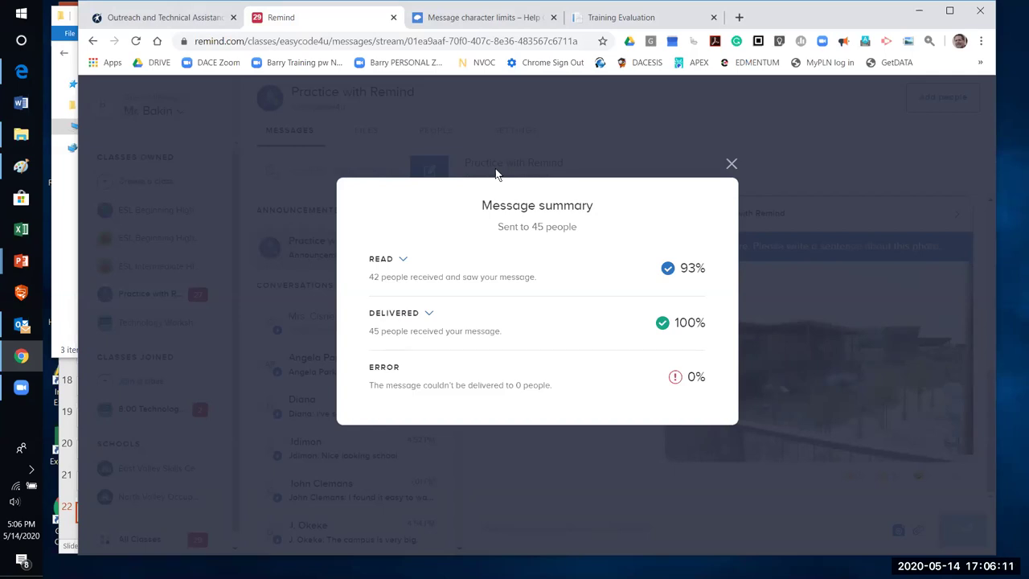
click(732, 163)
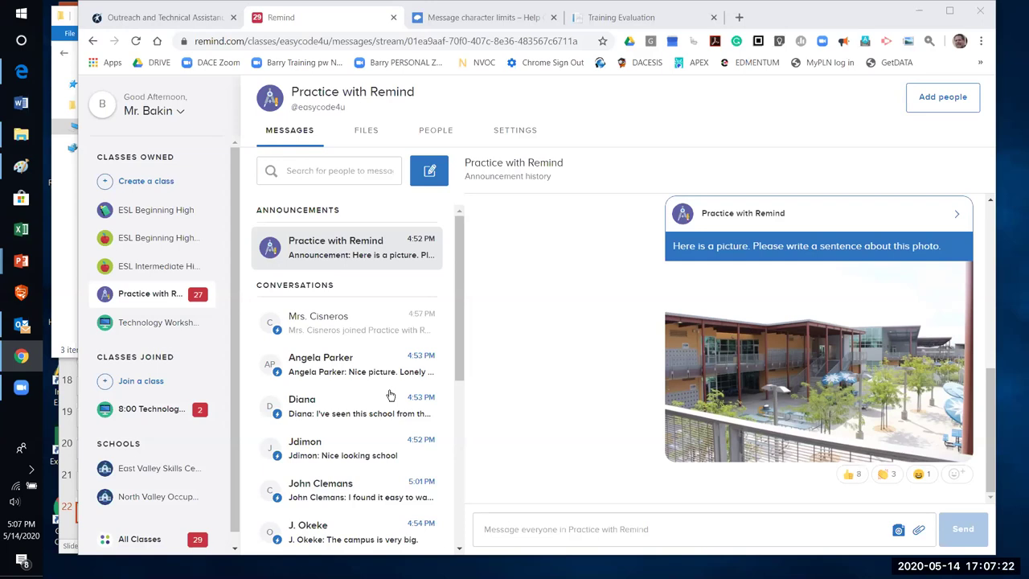
Write 'Test message' to Practice with Remind and attach the 'find EL CIVICS quizlet sets' Word file
click(546, 303)
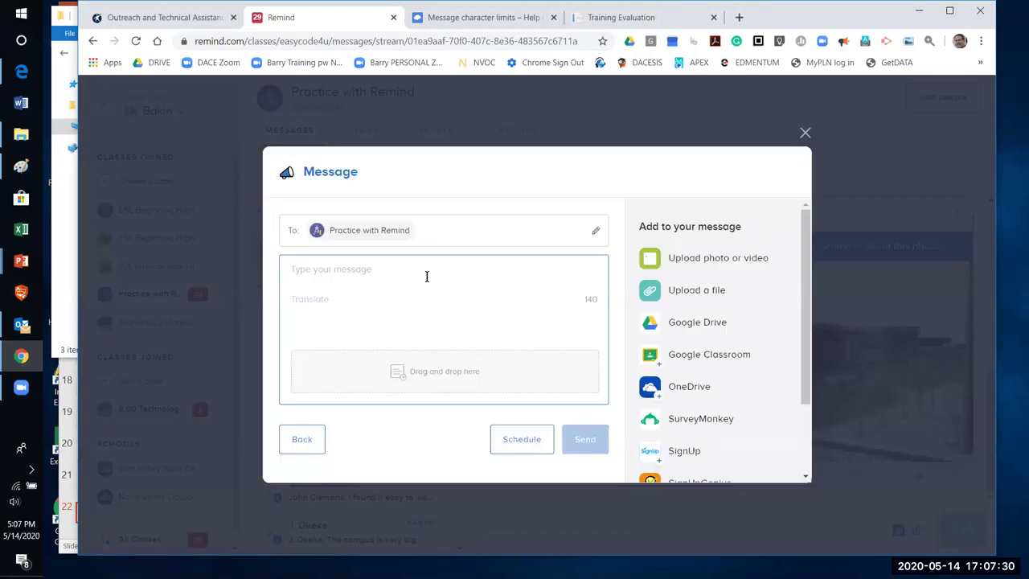
text(Test )
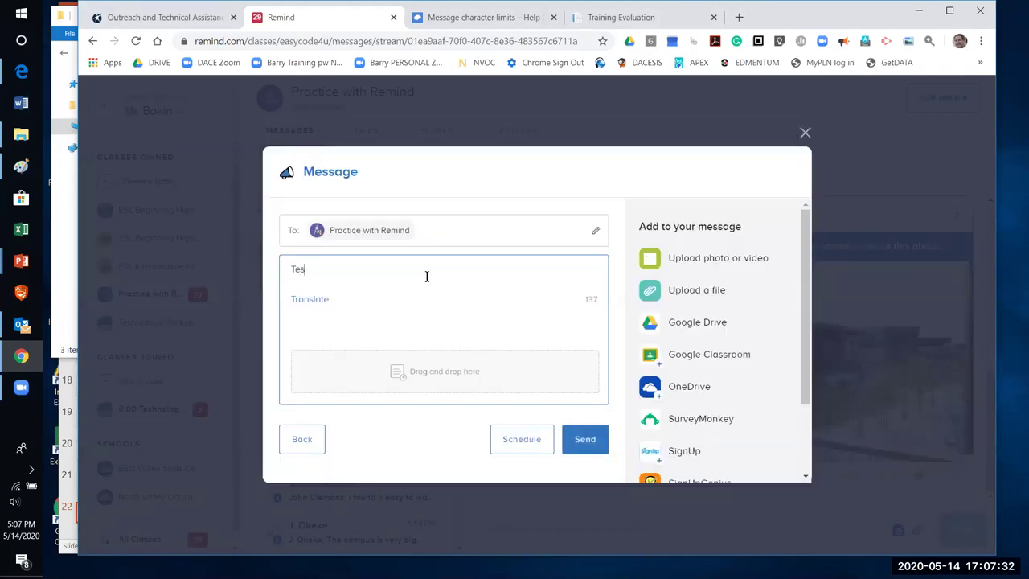
text(message)
click(690, 296)
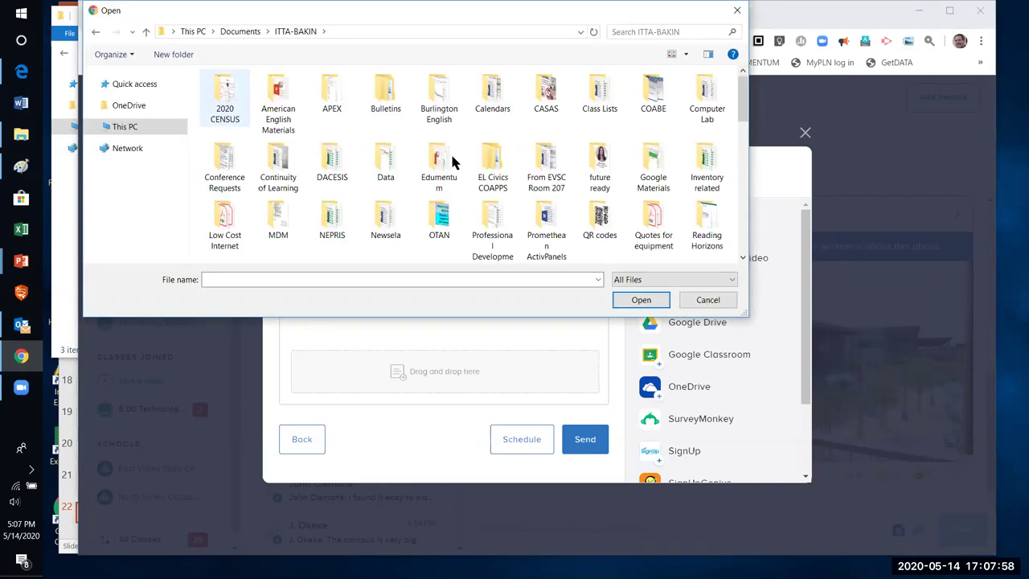
click(479, 113)
click(623, 305)
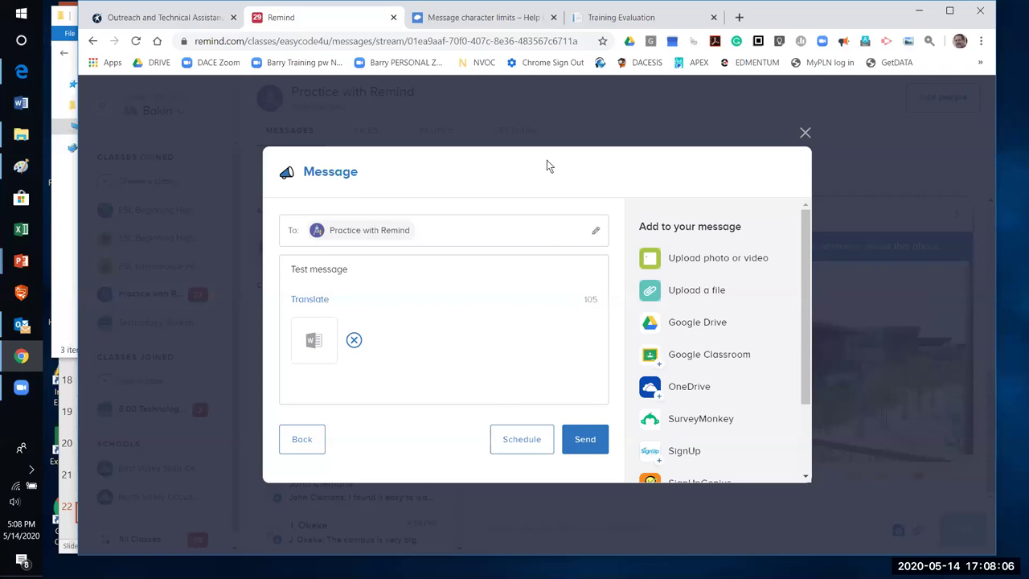
Back out of closing the 'Test message' draft twice, then discard it
click(525, 134)
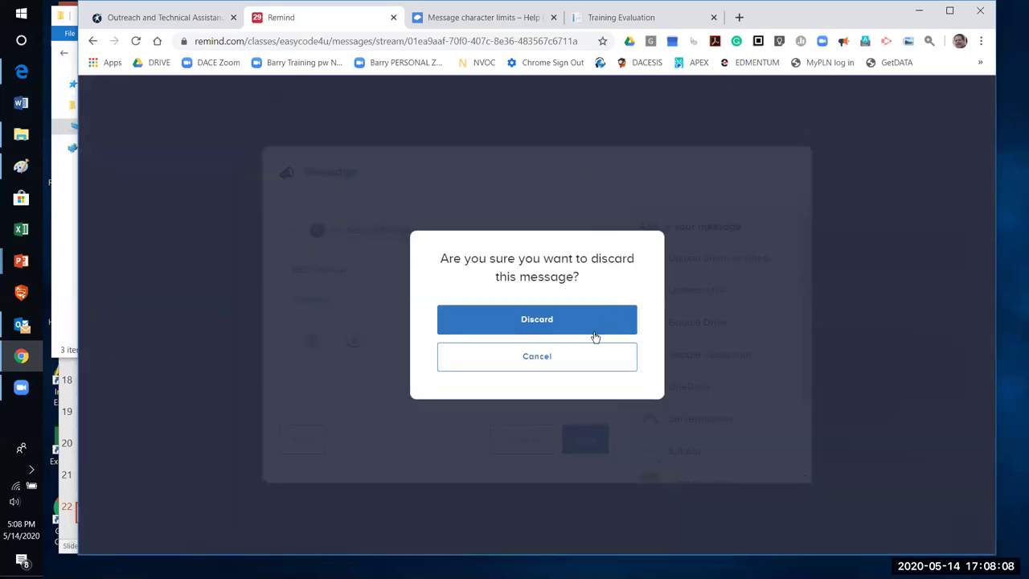
click(579, 361)
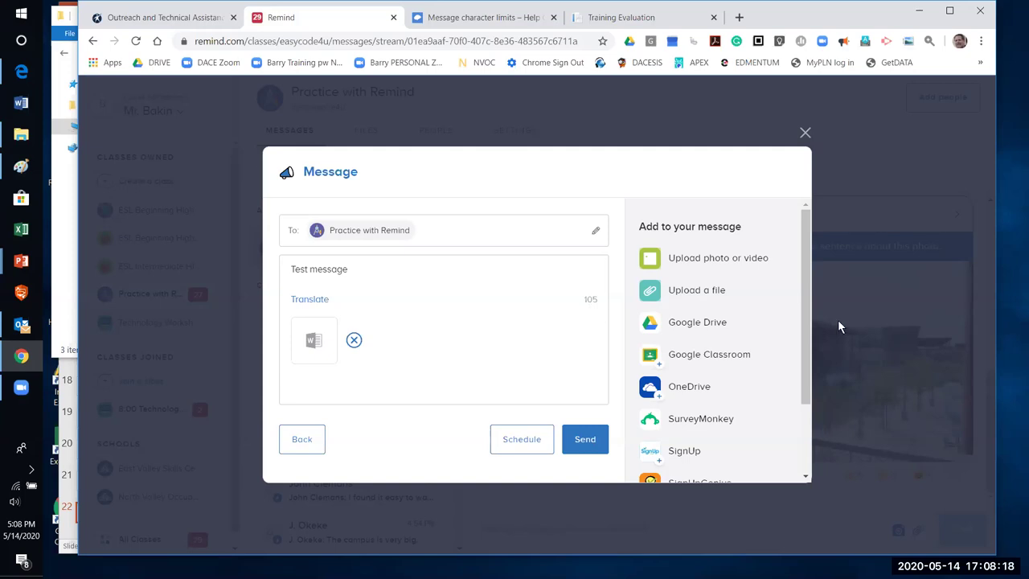
drag(808, 305, 794, 253)
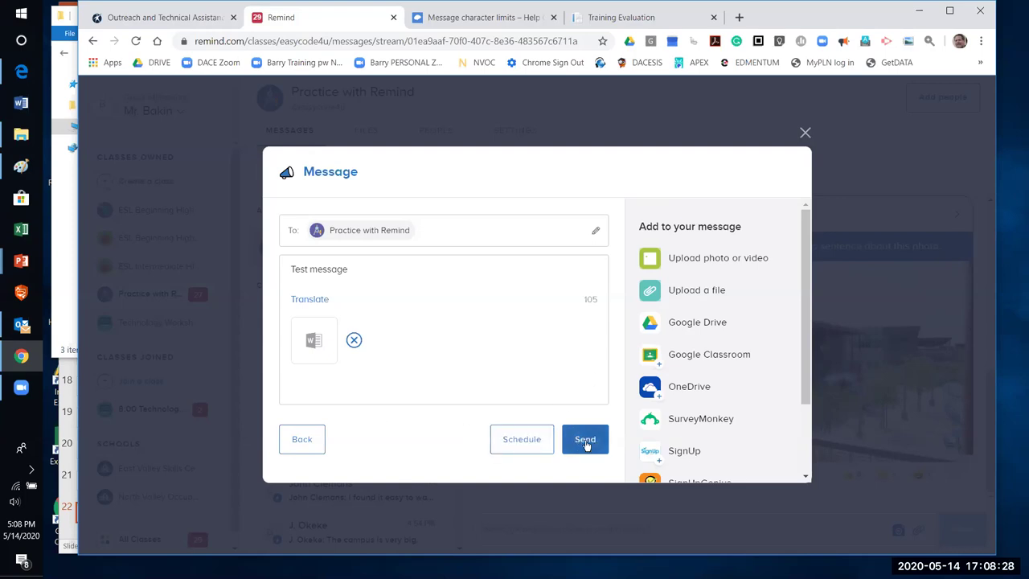
click(805, 134)
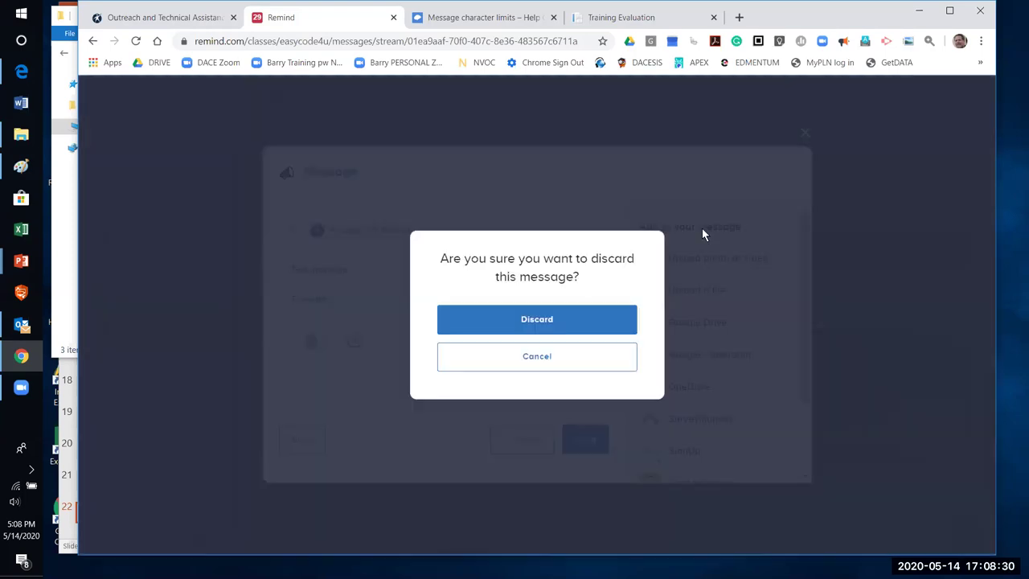
click(525, 366)
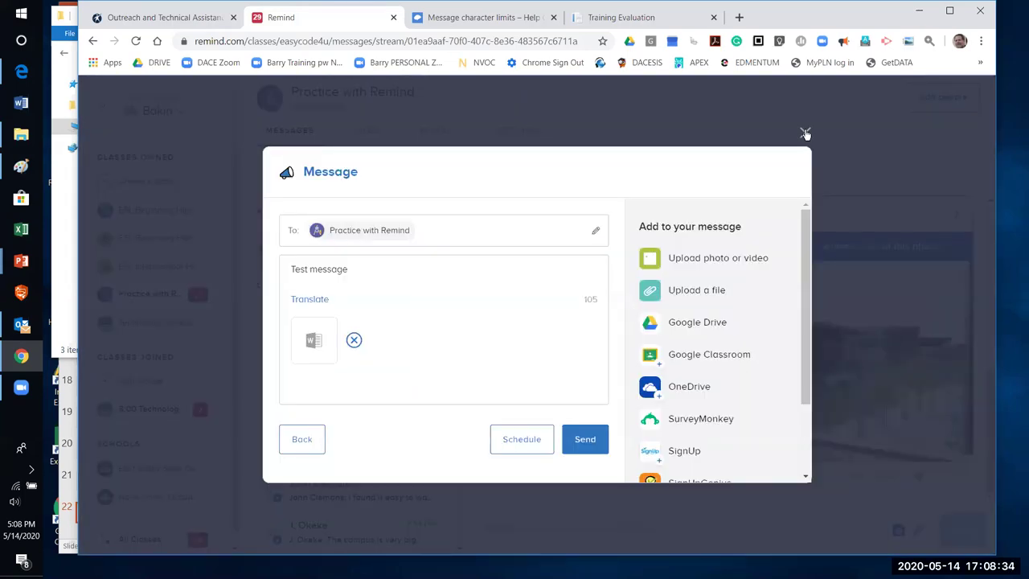
click(805, 133)
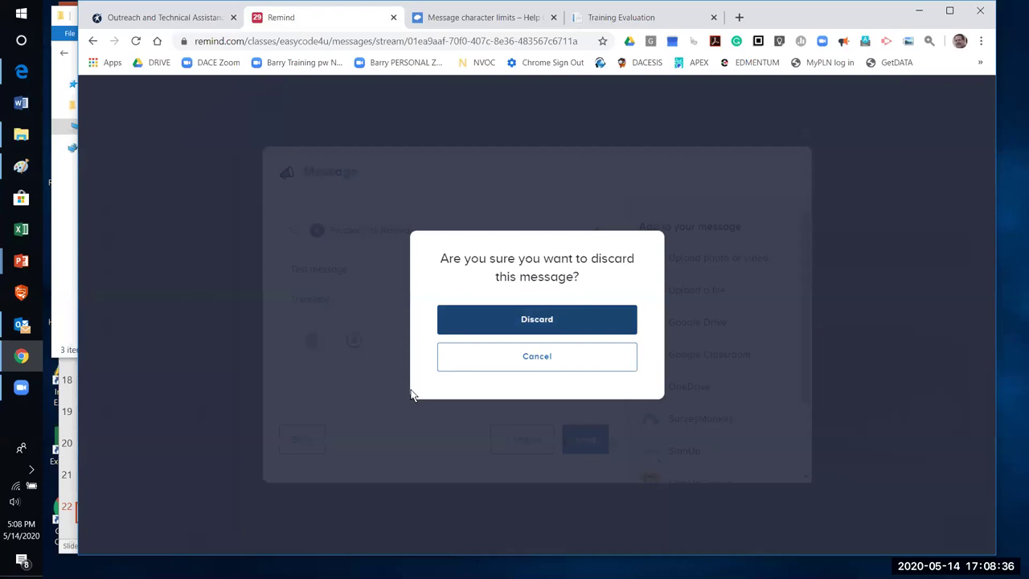
key(Return)
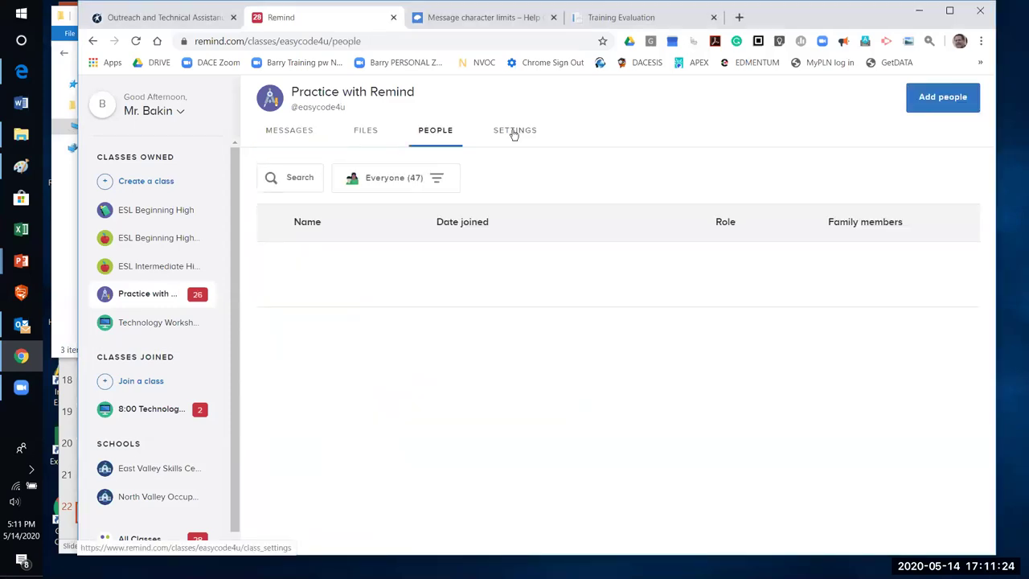
Open Practice with Remind's settings and try typing 'More' in the class name without saving
click(503, 129)
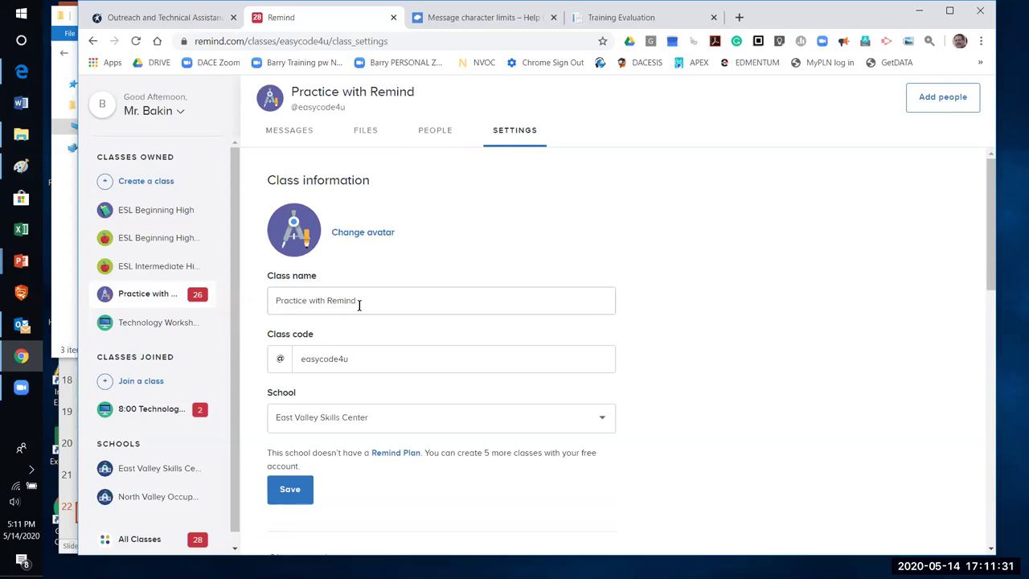
click(275, 301)
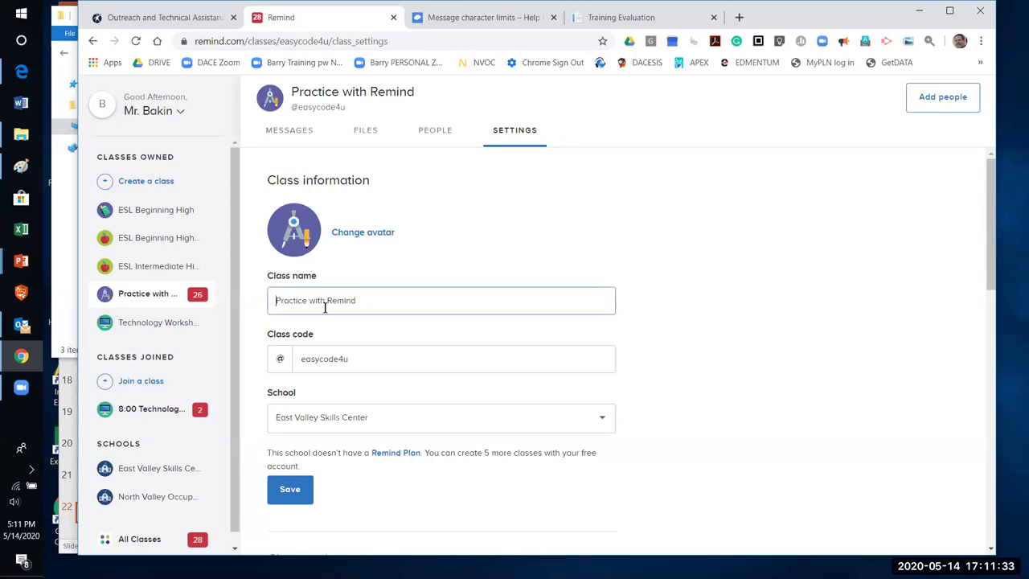
text(More)
key(BackSpace)
key(BackSpace)
key(BackSpace)
key(BackSpace)
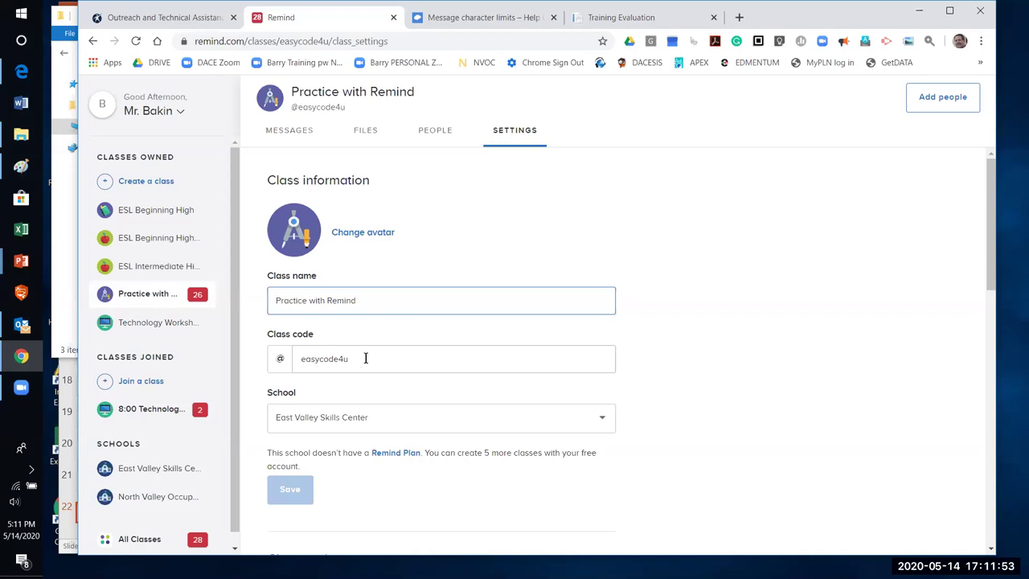
click(365, 358)
key(BackSpace)
key(BackSpace)
key(BackSpace)
key(BackSpace)
key(BackSpace)
key(BackSpace)
key(BackSpace)
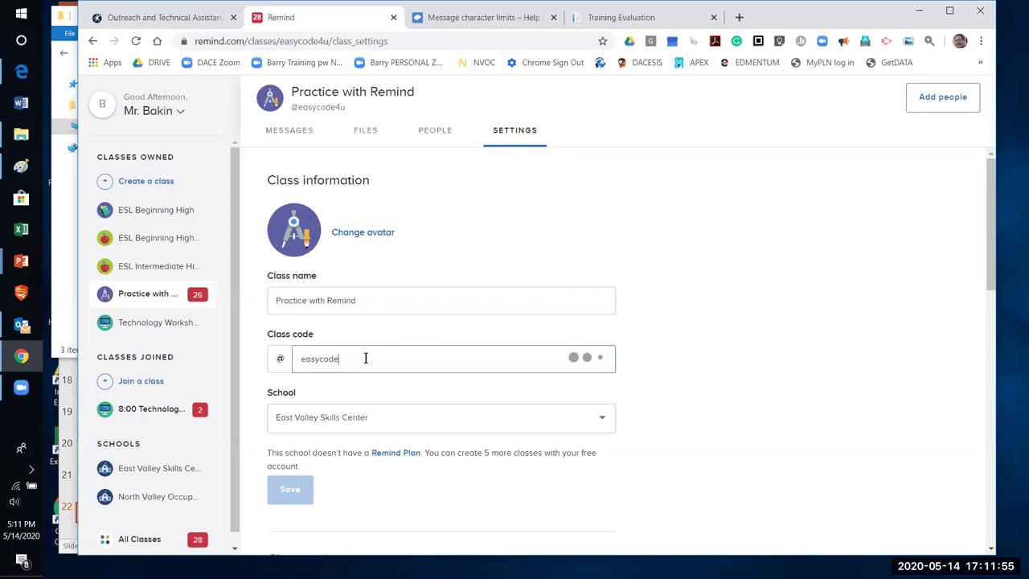
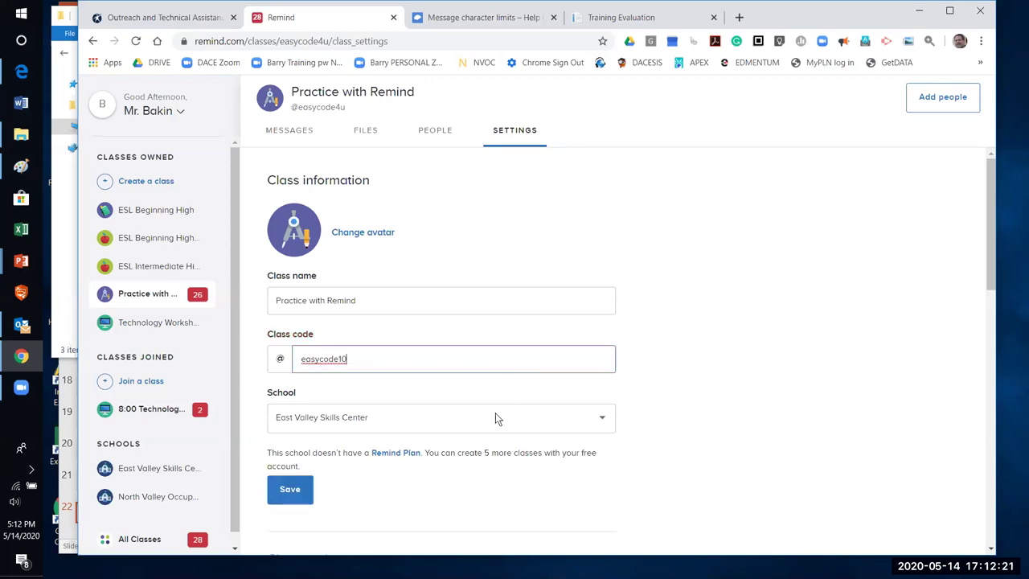
click(297, 490)
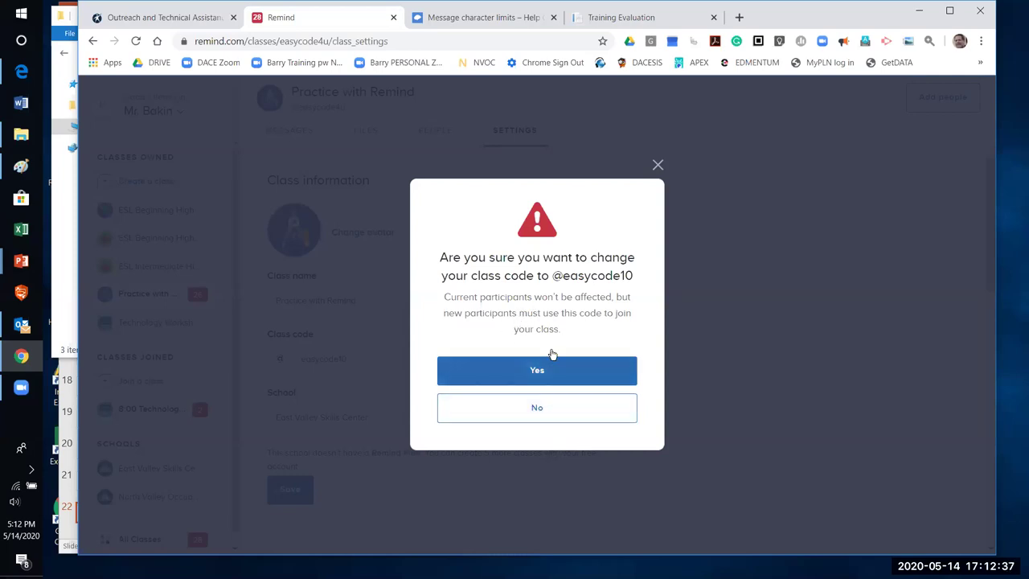
click(546, 416)
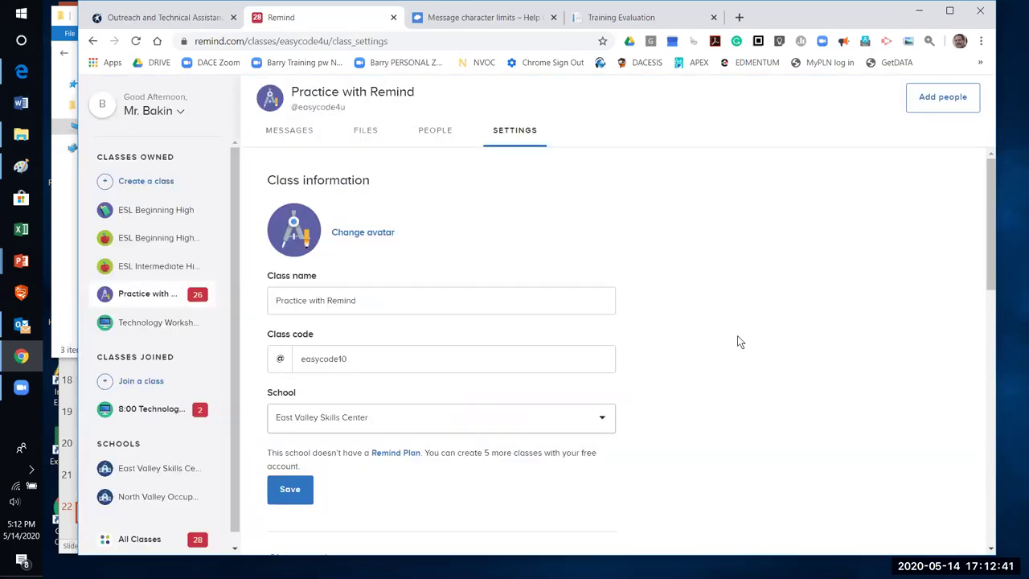
scroll(734, 326, down, 1)
scroll(733, 330, down, 2)
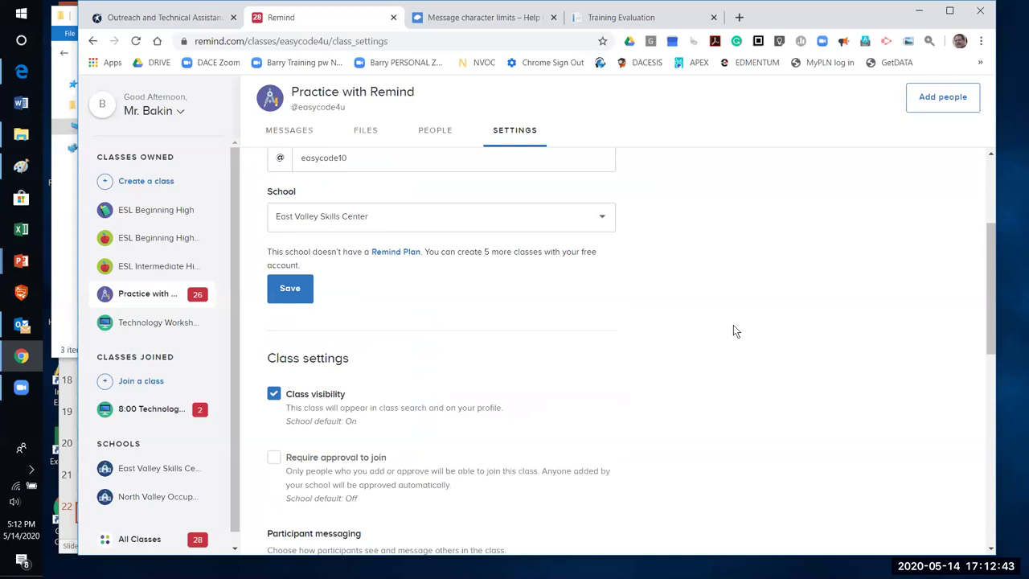
scroll(692, 354, up, 1)
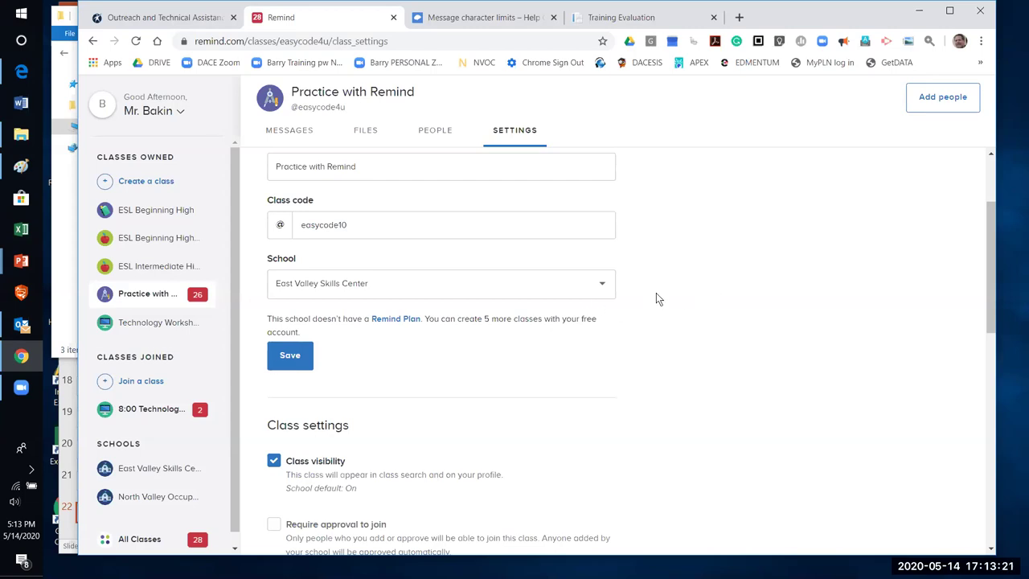
scroll(657, 298, down, 1)
scroll(657, 299, down, 1)
scroll(701, 279, down, 5)
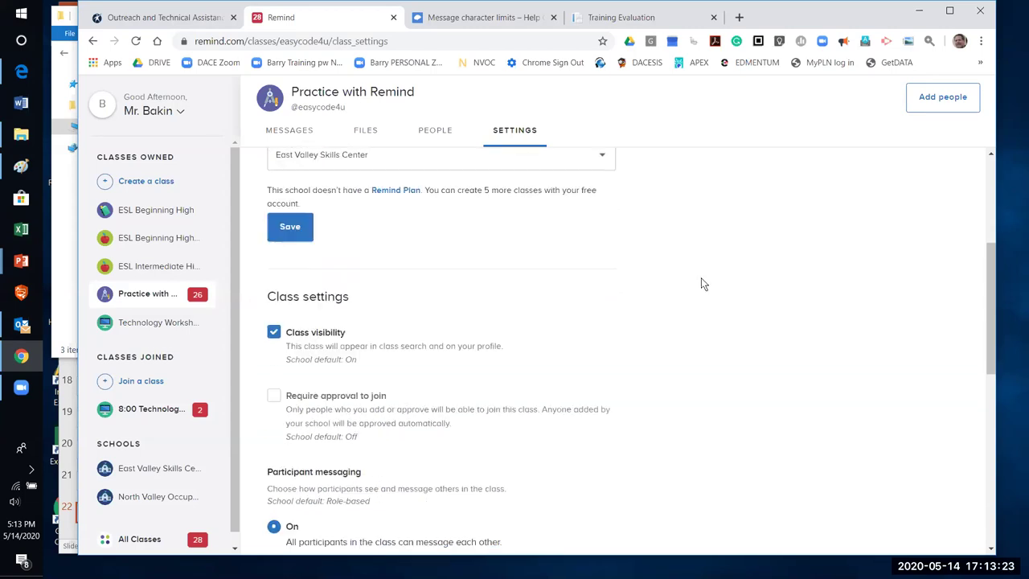
scroll(702, 279, down, 4)
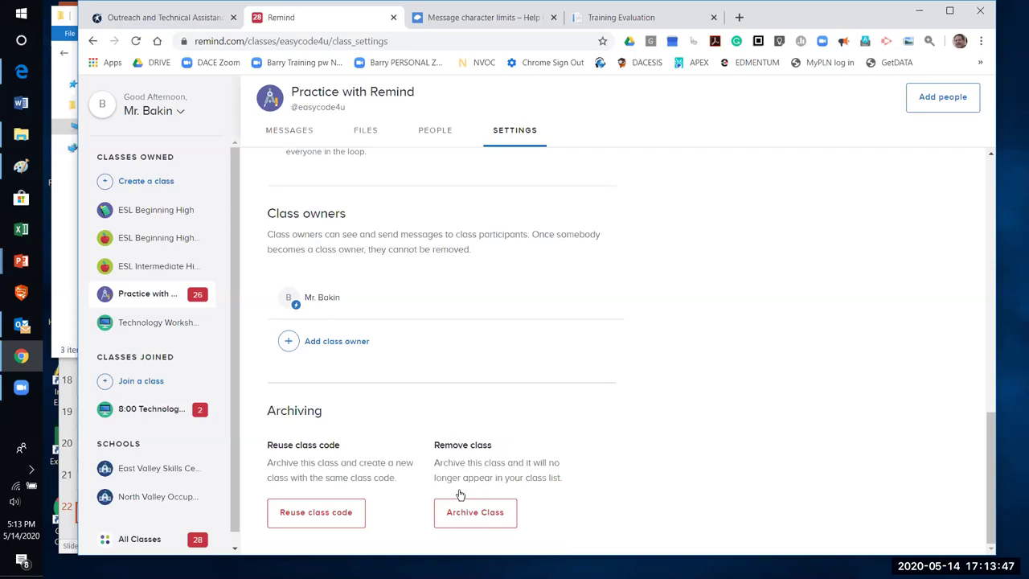
scroll(663, 376, up, 3)
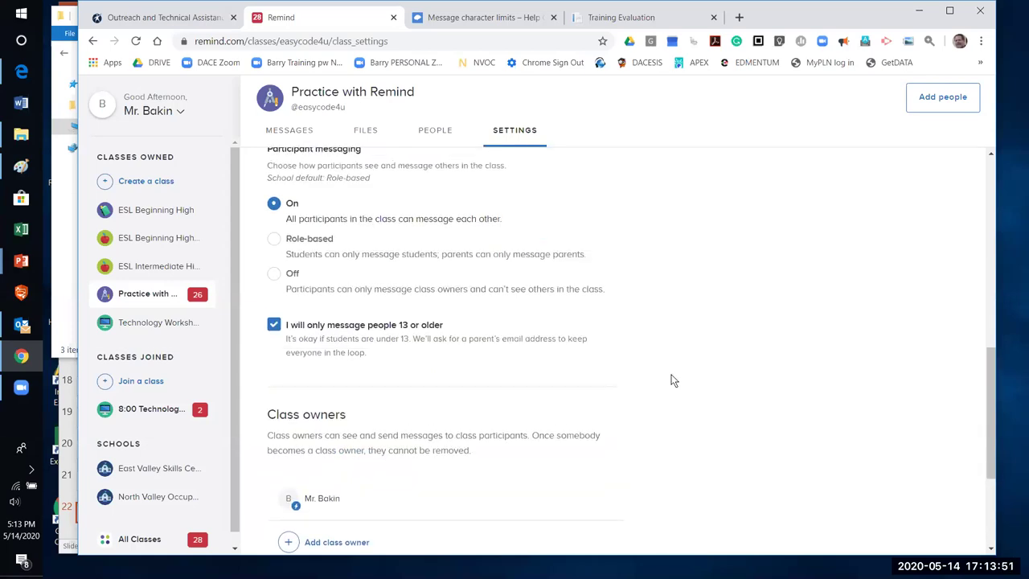
scroll(671, 379, up, 5)
scroll(579, 366, up, 3)
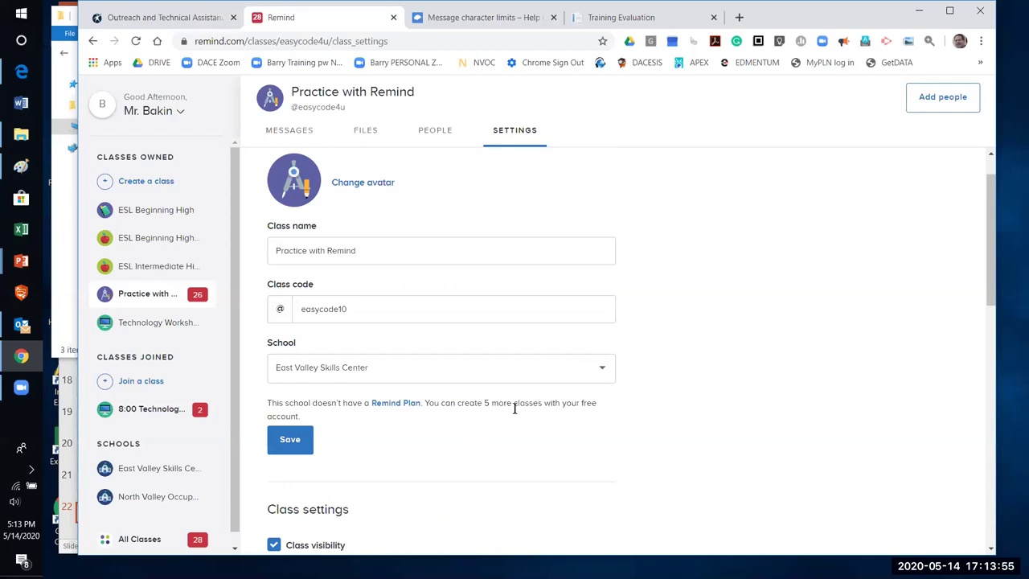
Archive Technology Workshop from its settings' Archiving section and confirm removal
click(133, 326)
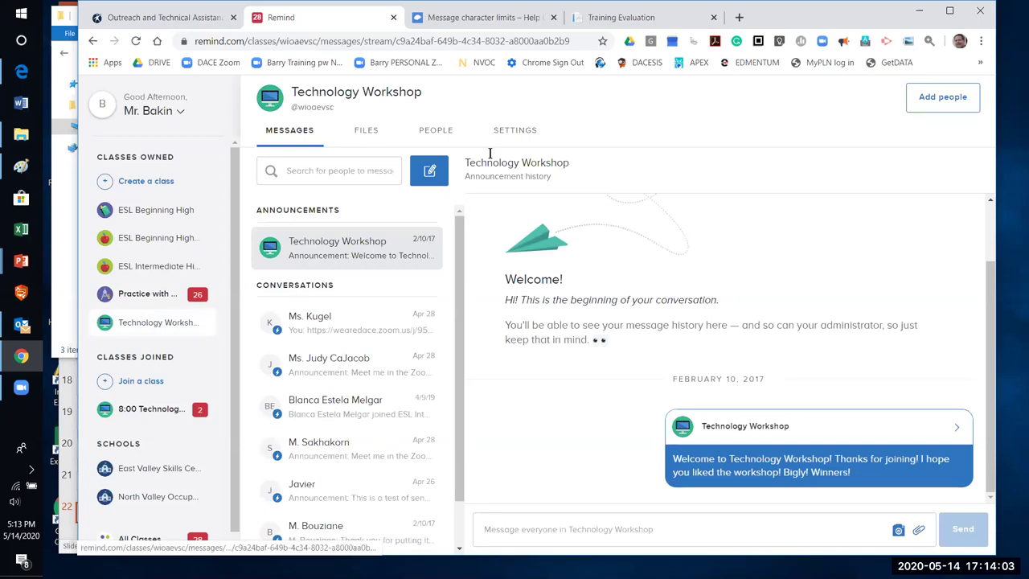
click(505, 130)
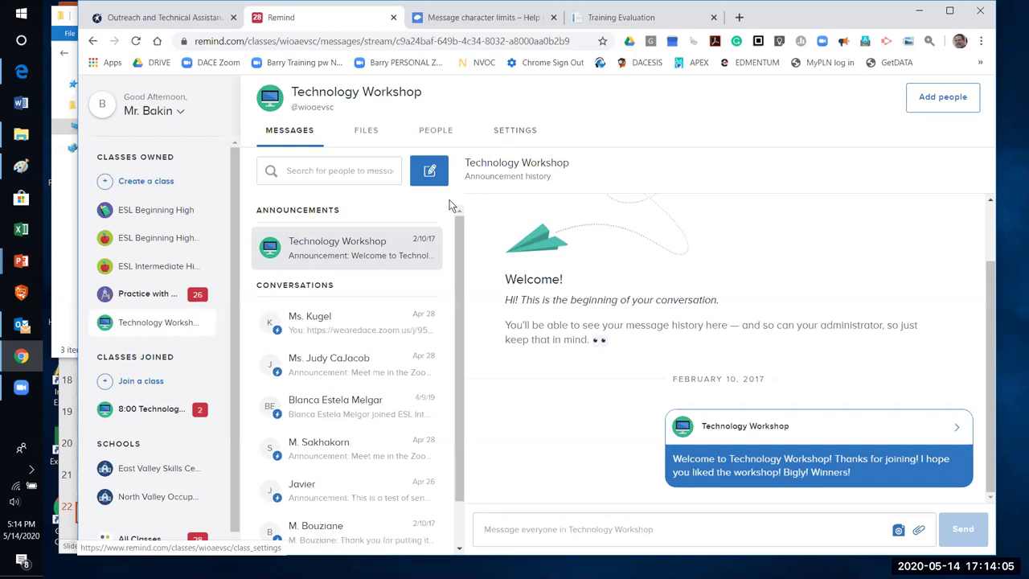
scroll(455, 221, down, 2)
scroll(458, 231, down, 9)
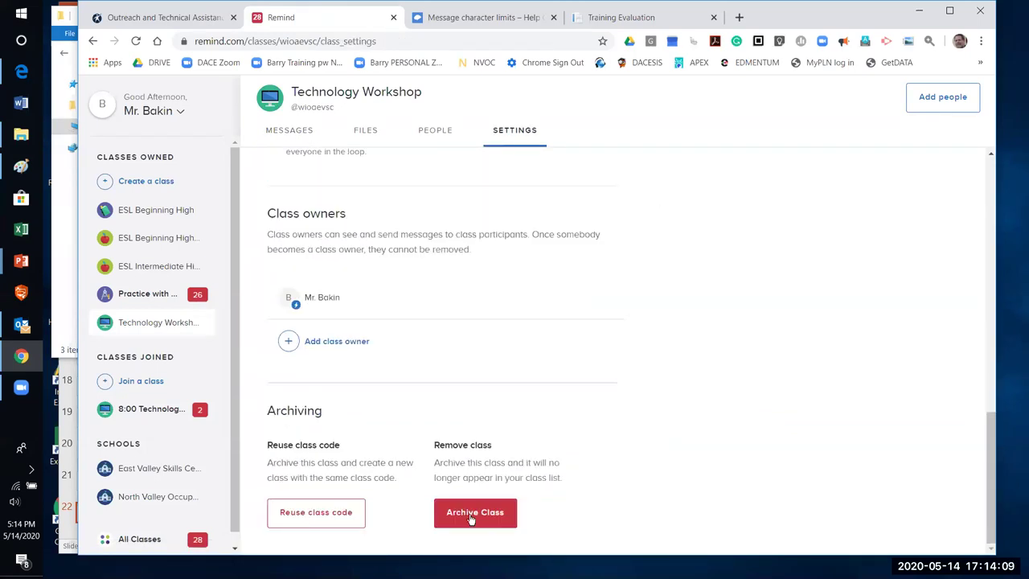
click(473, 516)
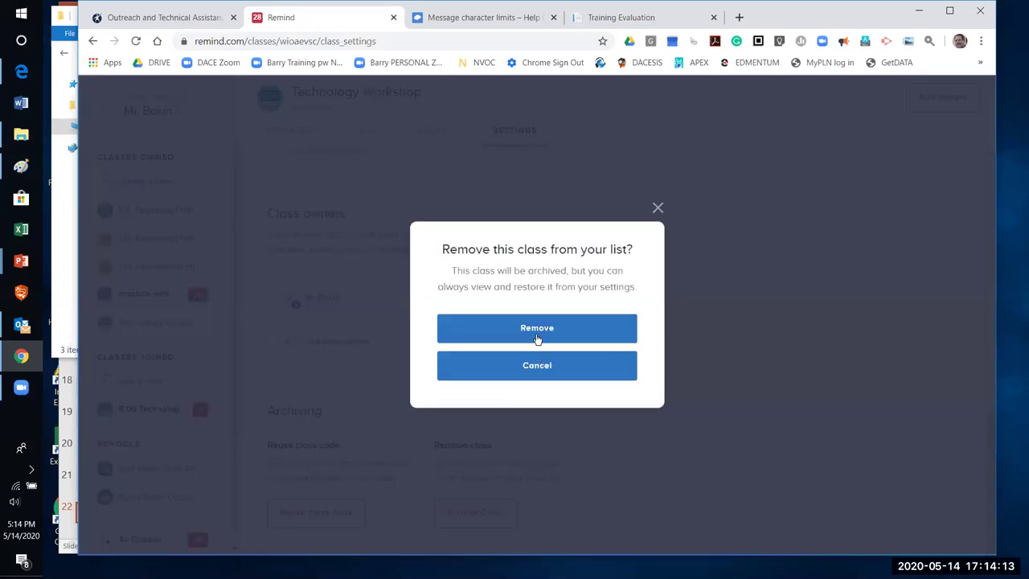
click(536, 329)
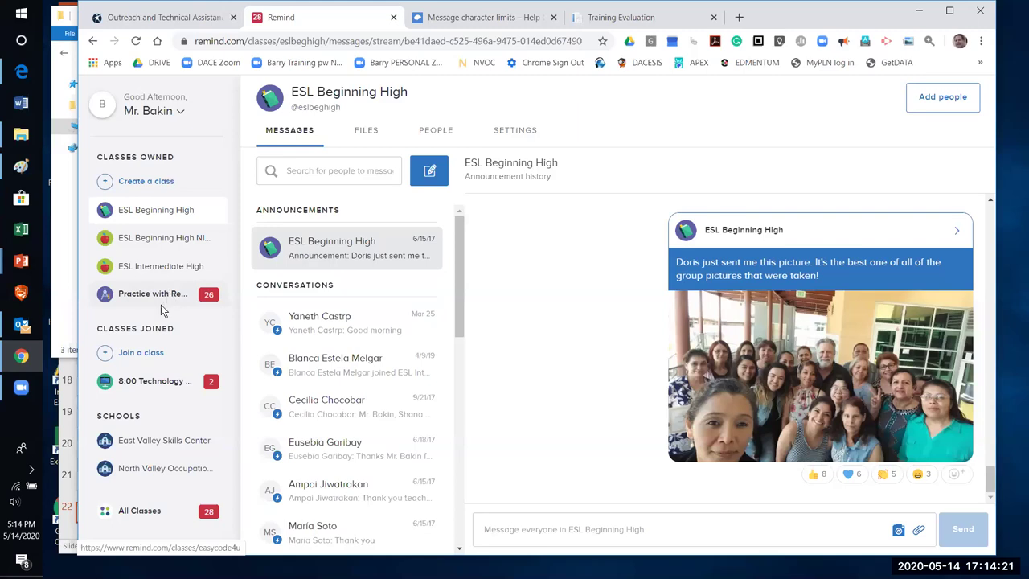
click(167, 311)
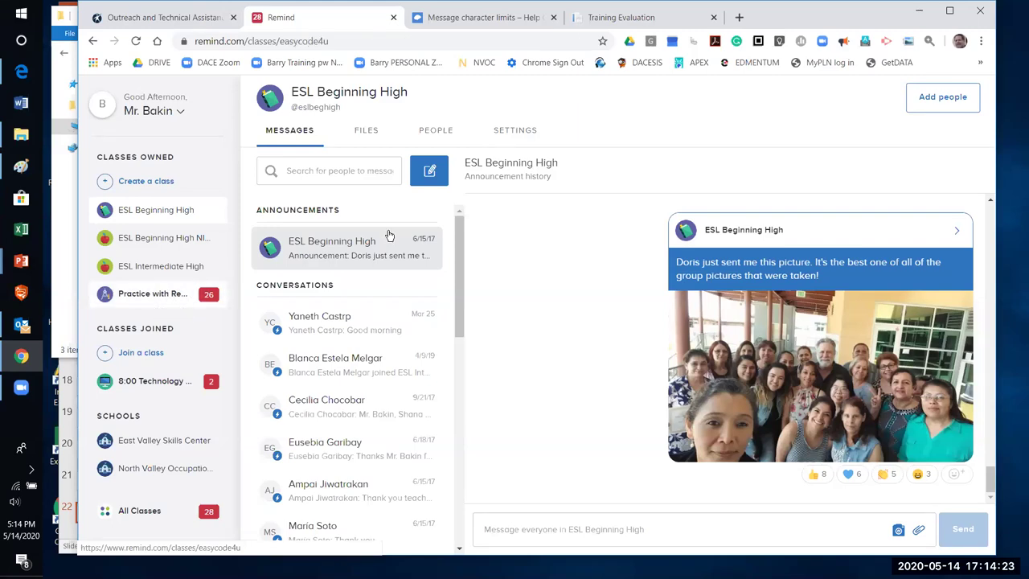
click(530, 134)
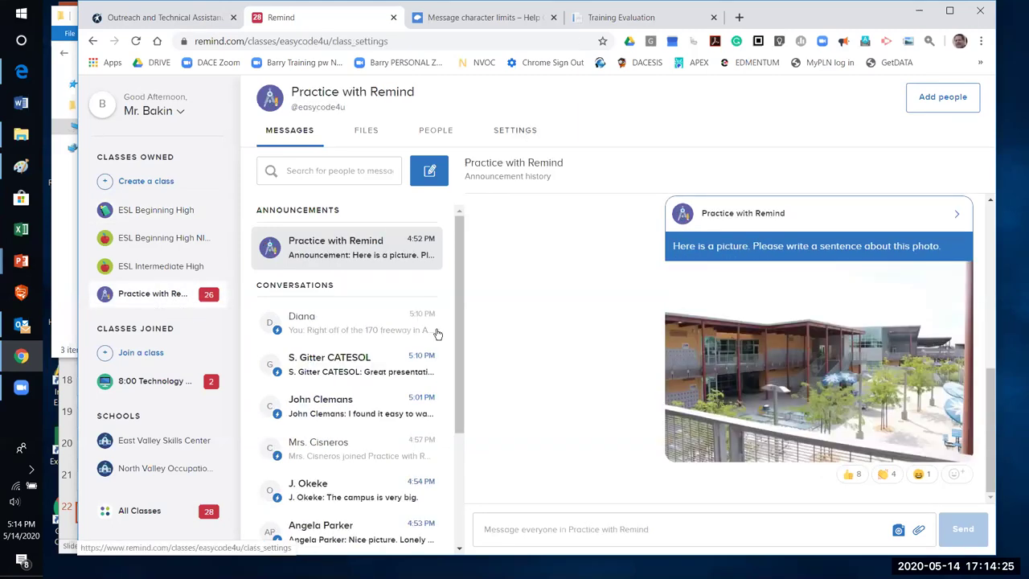
scroll(427, 347, down, 3)
scroll(427, 347, down, 10)
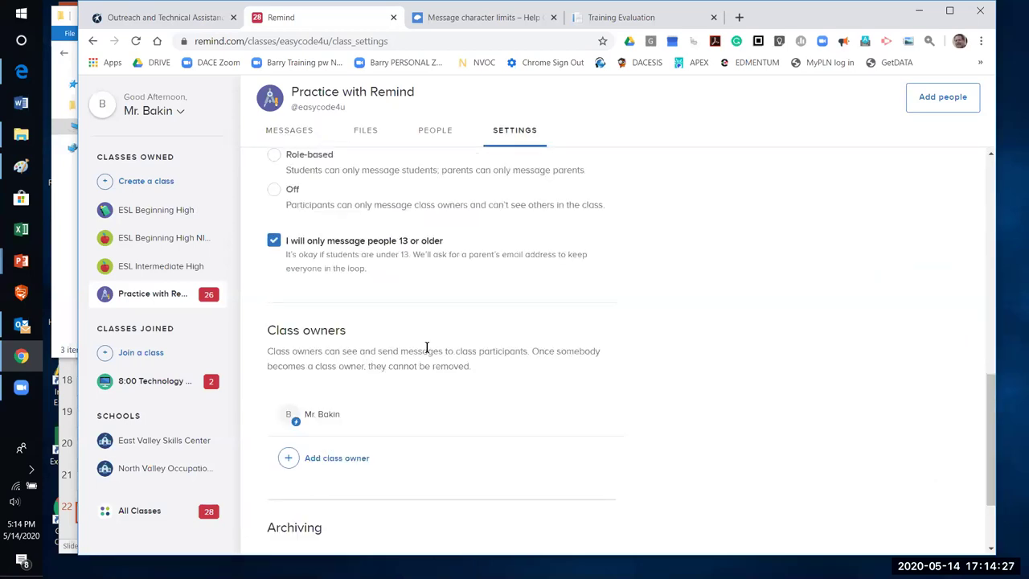
scroll(432, 353, up, 7)
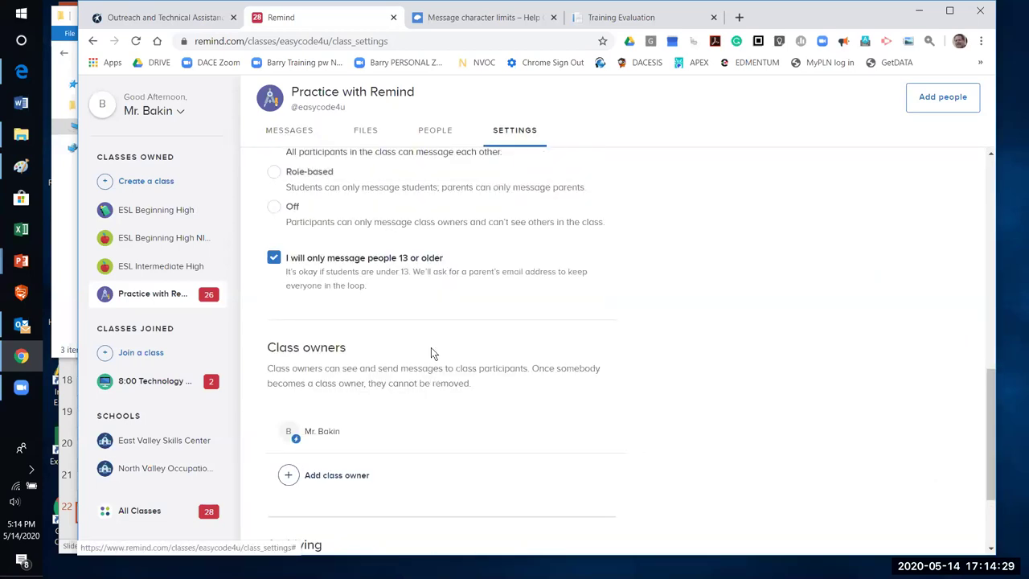
scroll(432, 352, up, 2)
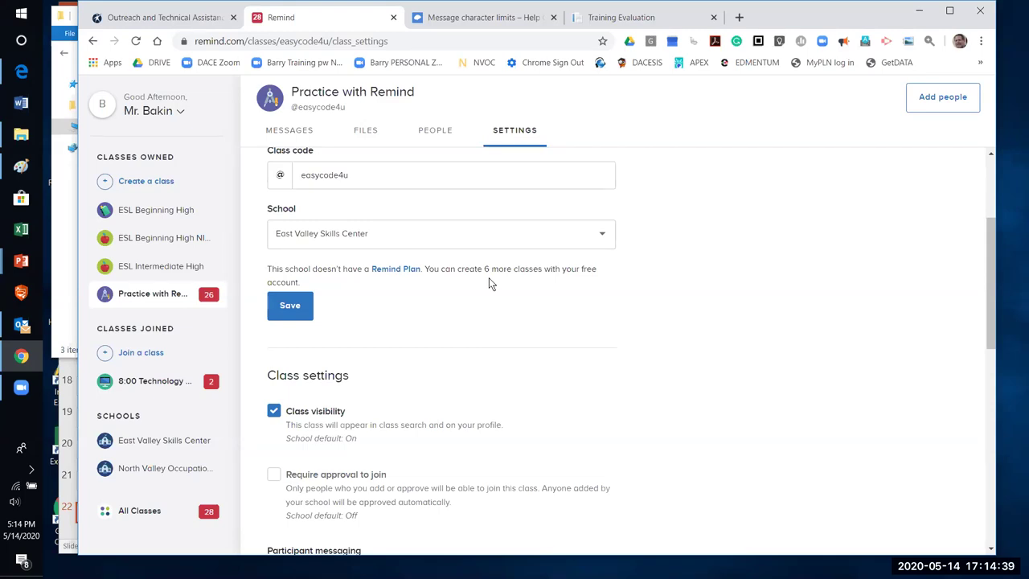
scroll(450, 363, down, 3)
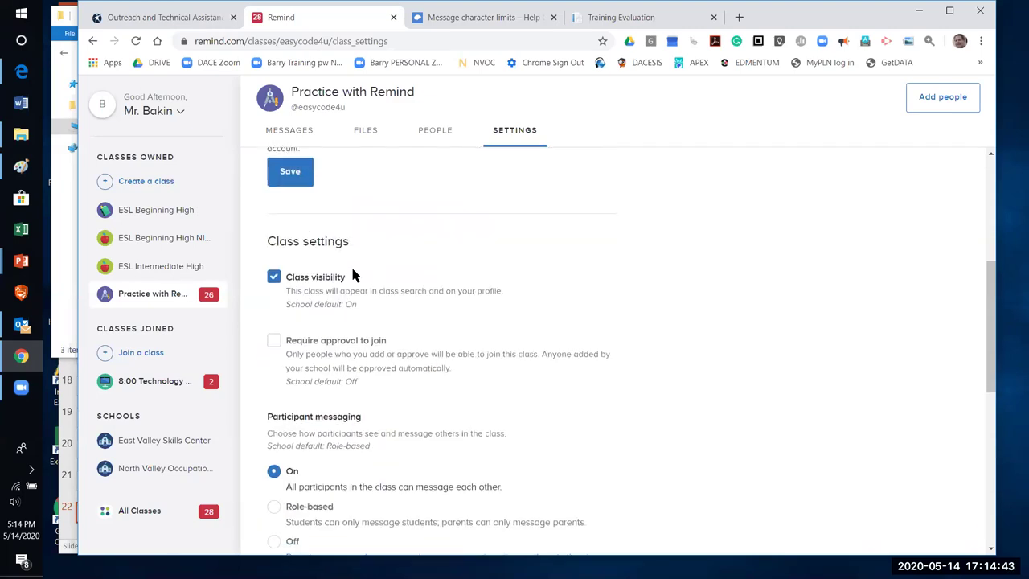
scroll(393, 326, down, 2)
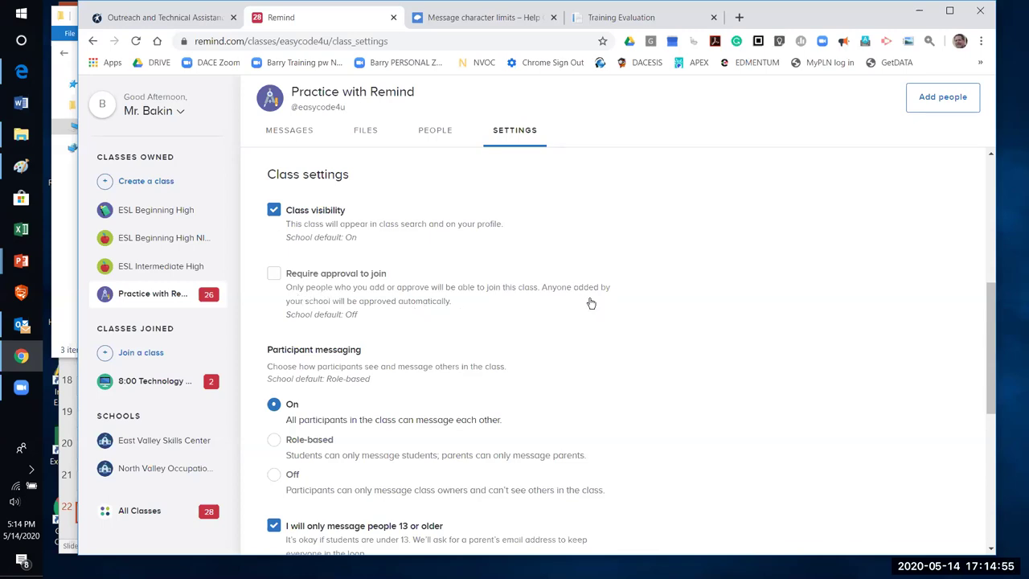
scroll(591, 304, down, 1)
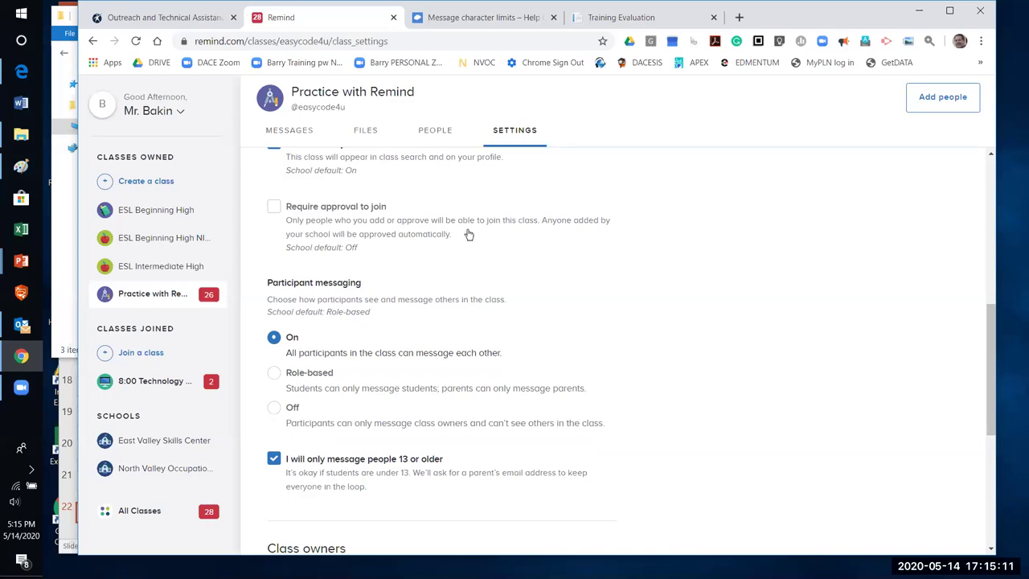
scroll(352, 259, down, 2)
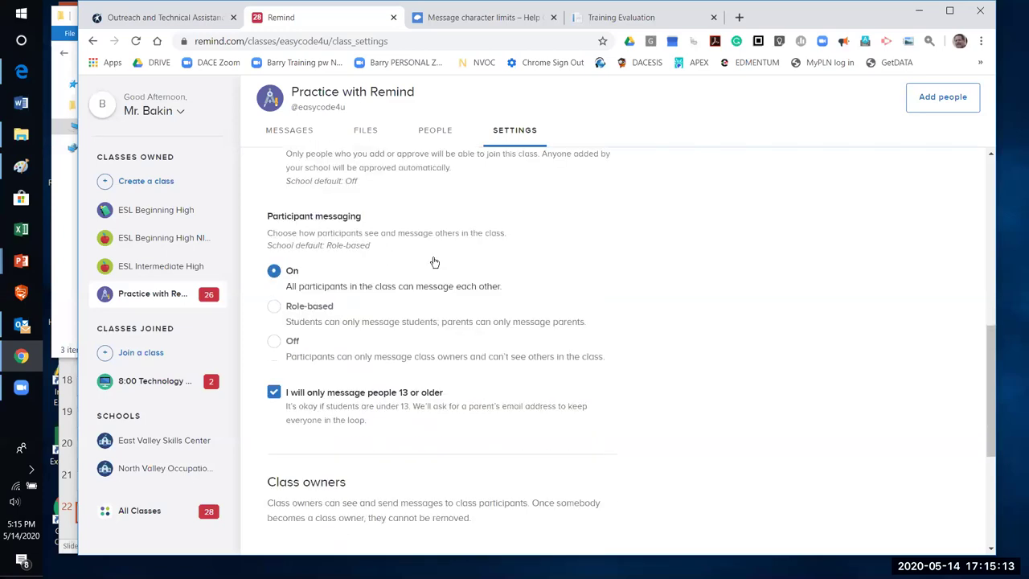
scroll(338, 282, up, 1)
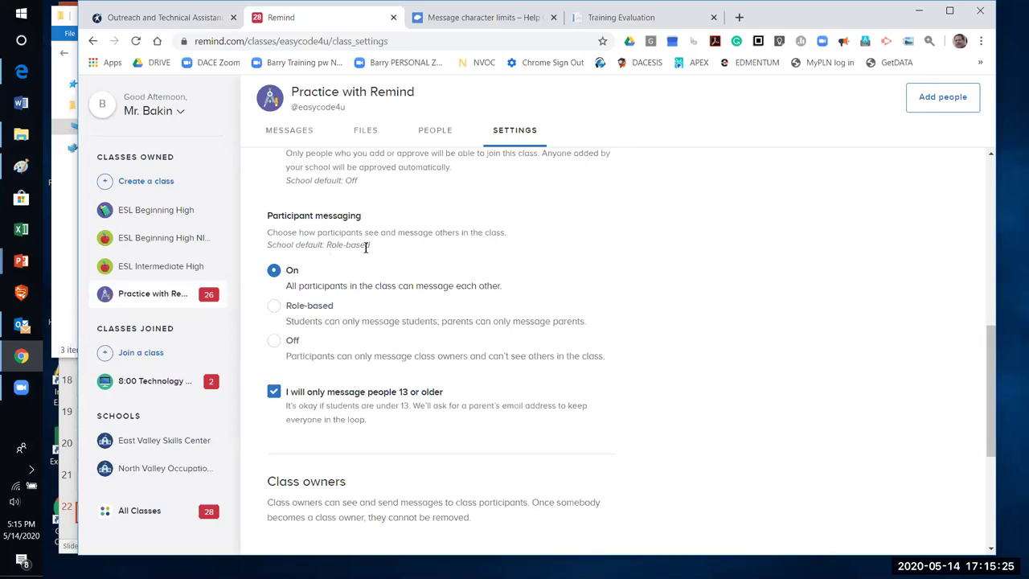
scroll(483, 306, down, 1)
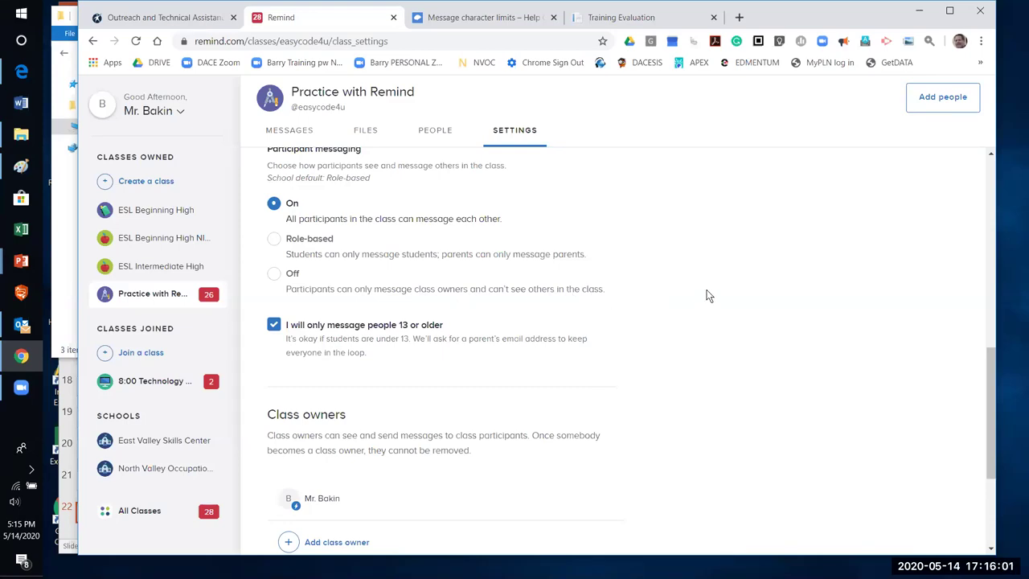
Scroll down to the Archiving section and back up, then return to the class messages
scroll(708, 294, down, 1)
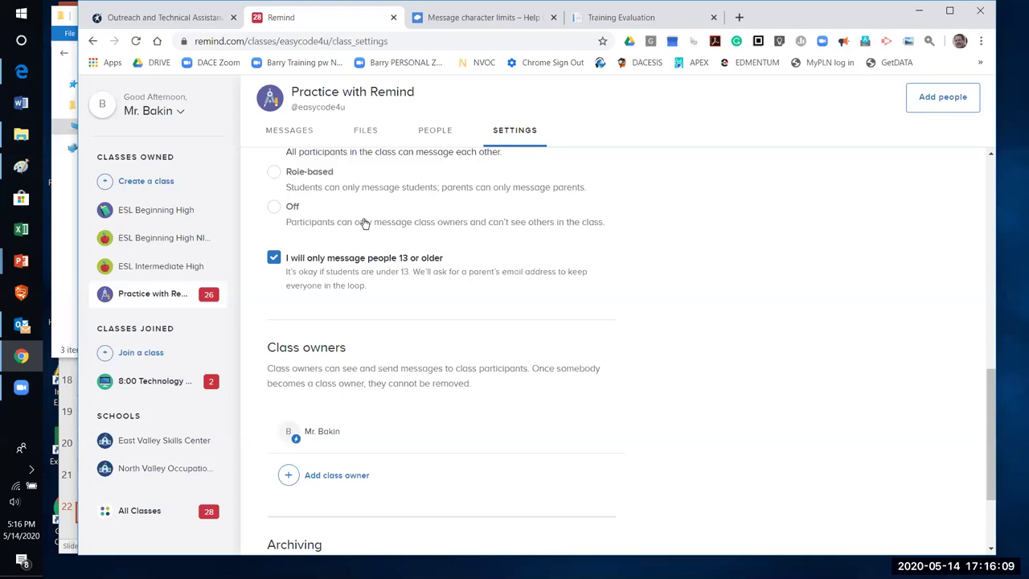
scroll(529, 269, down, 1)
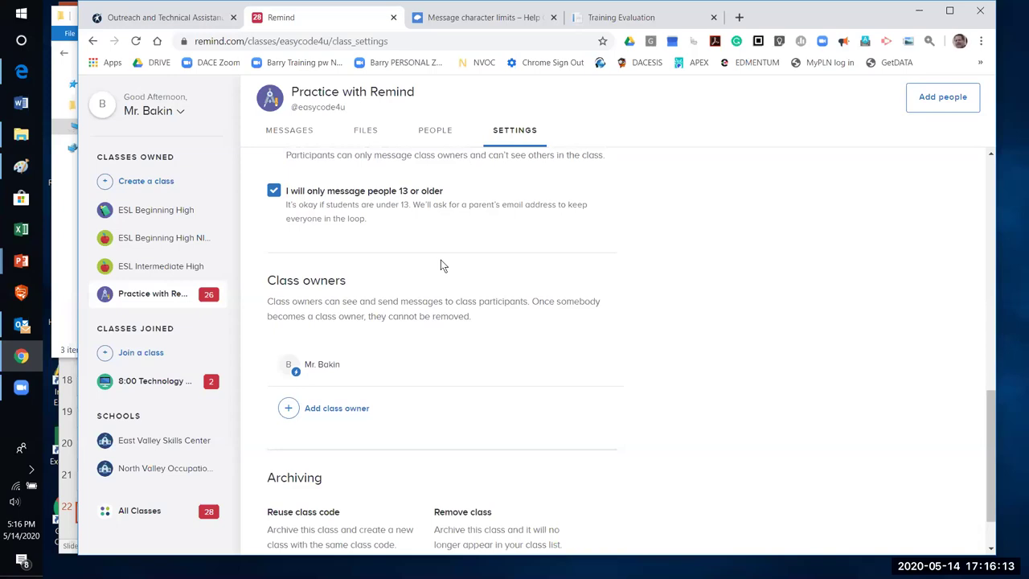
scroll(460, 273, down, 1)
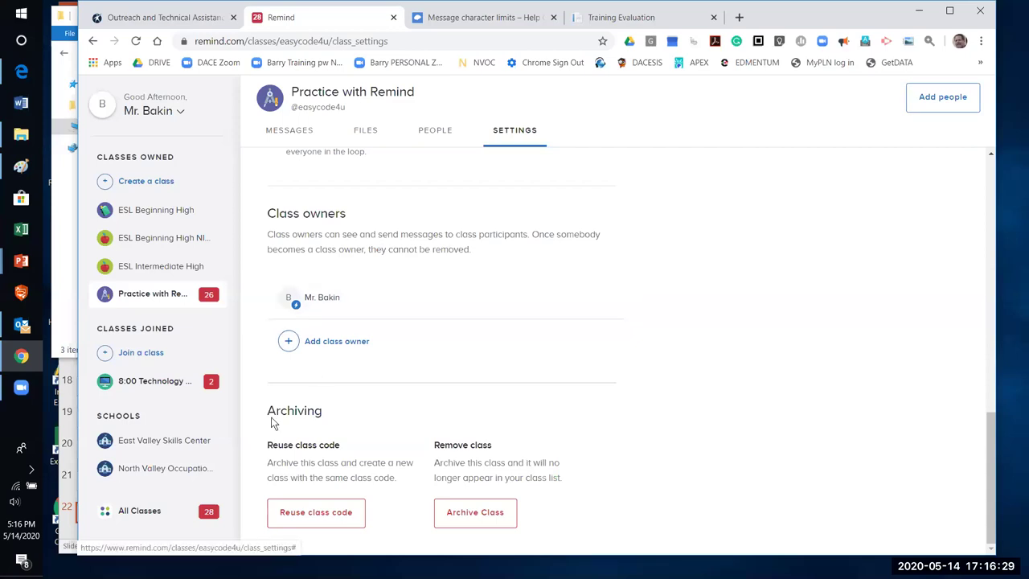
scroll(448, 432, up, 2)
scroll(448, 431, up, 7)
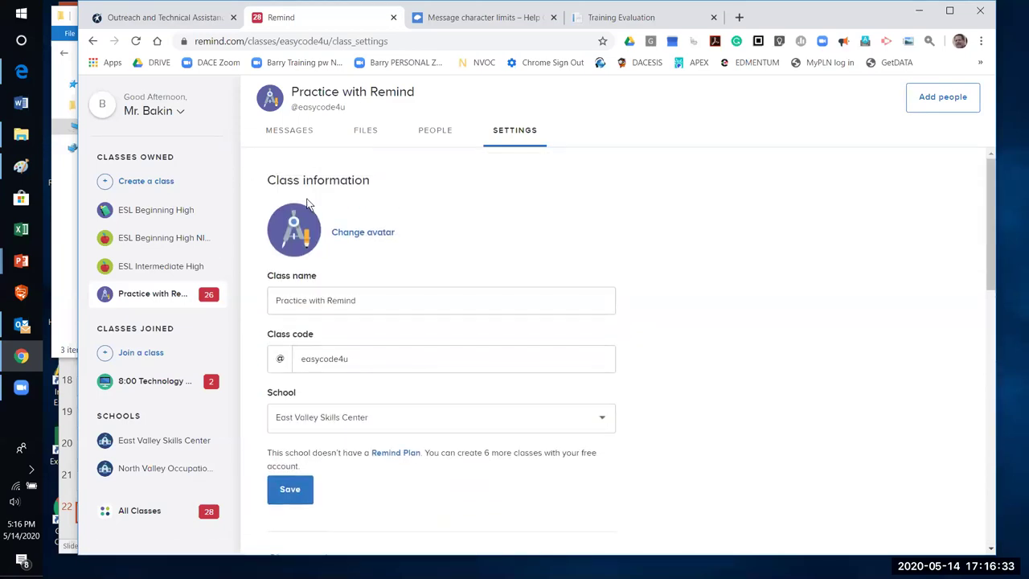
click(275, 129)
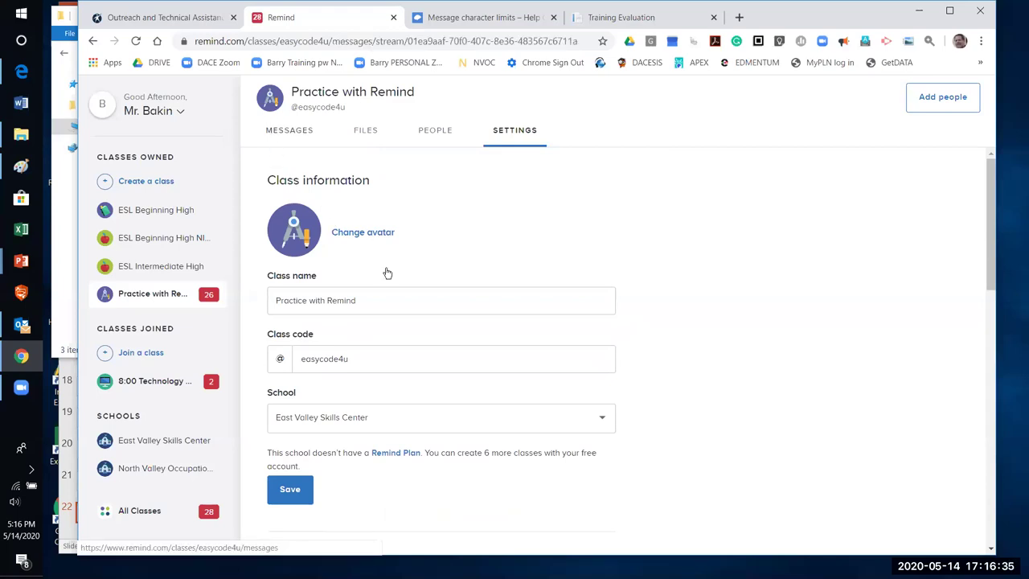
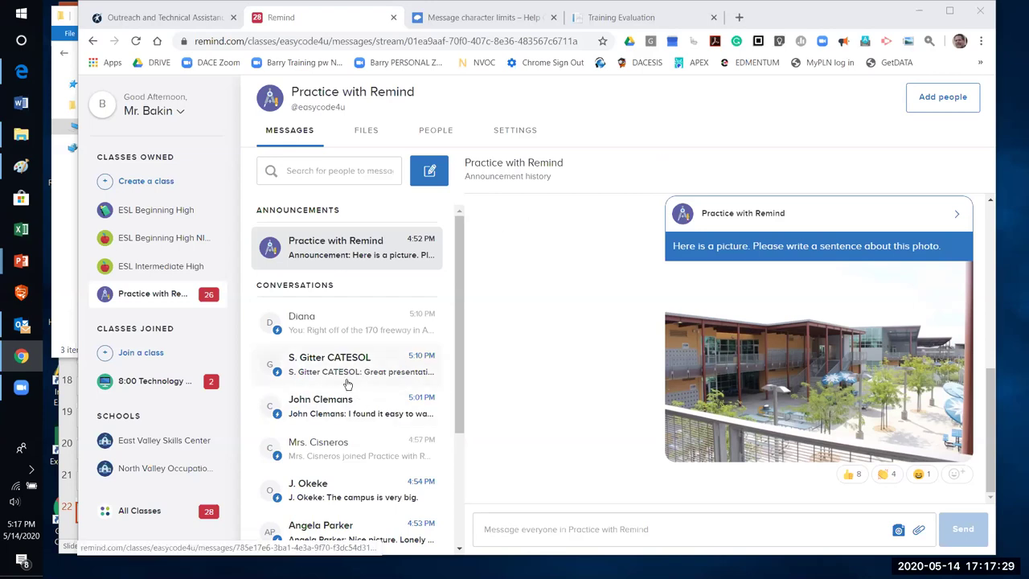
Open the profile of the participant in the webinar teacher's conversation via its details panel
click(342, 409)
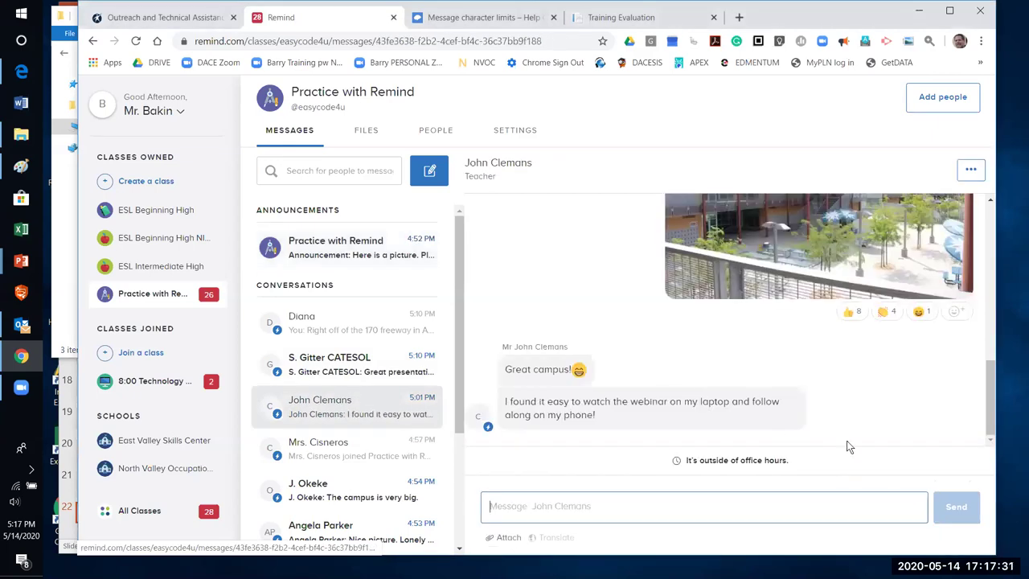
click(510, 165)
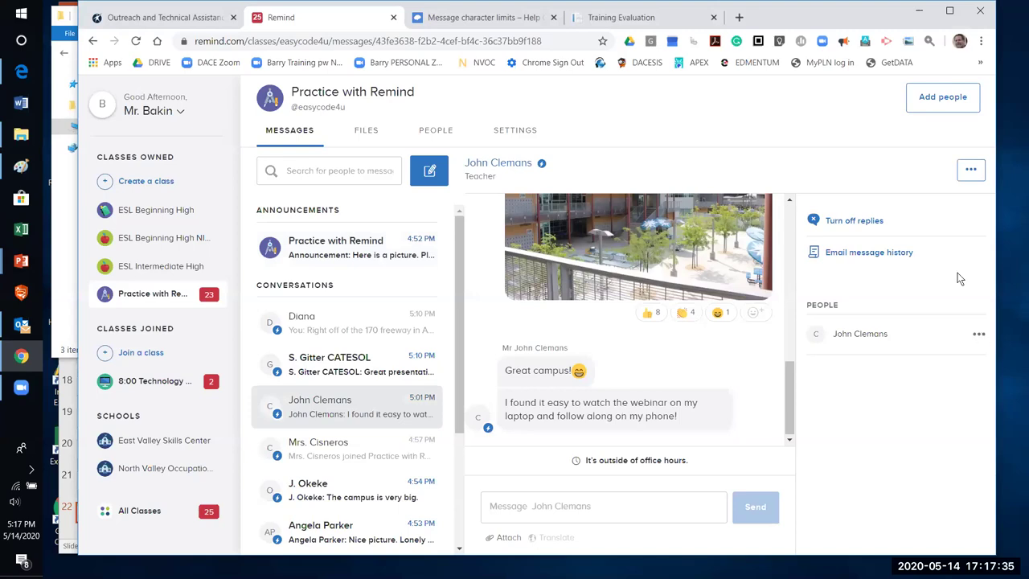
click(979, 335)
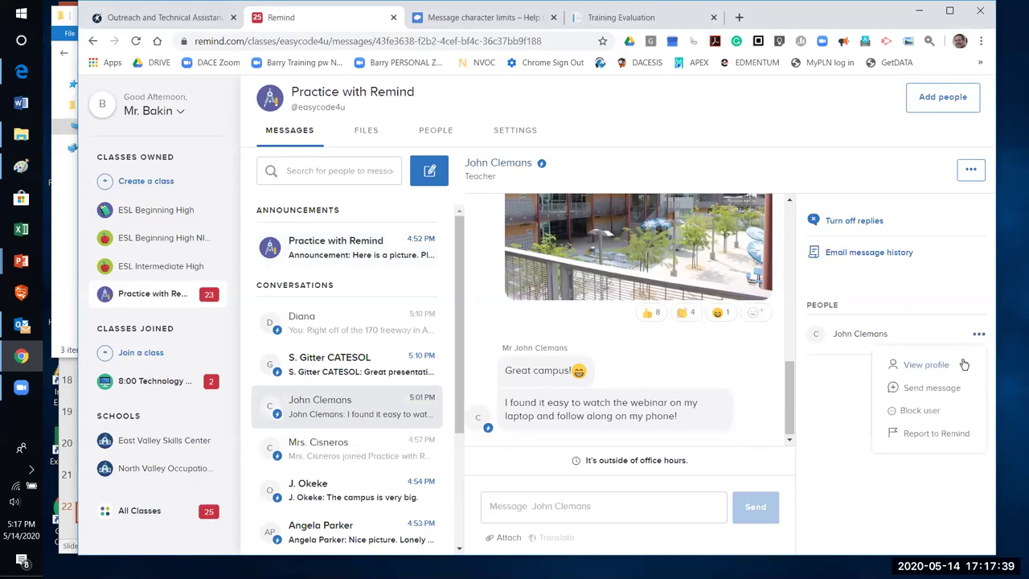
click(907, 366)
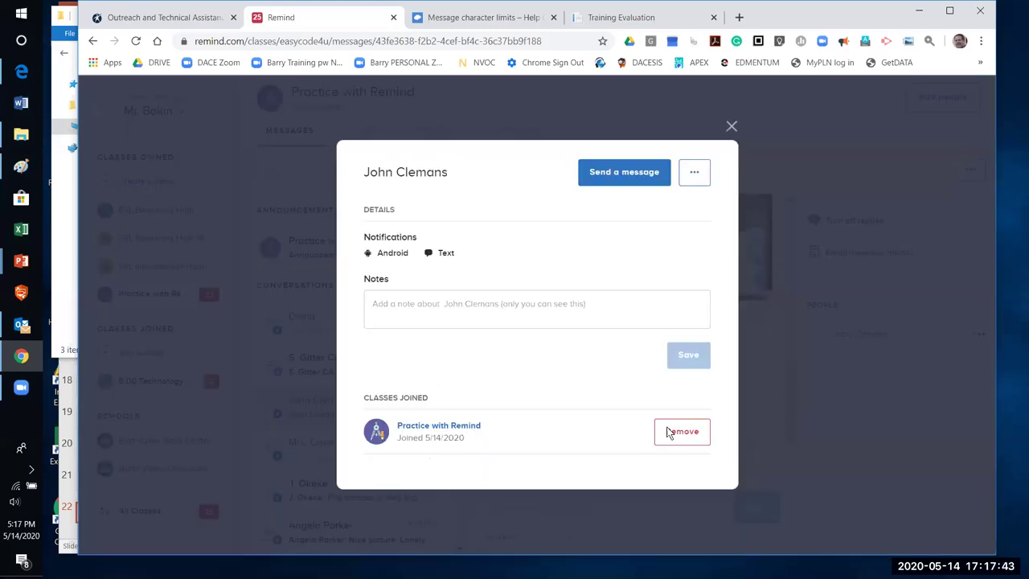
Dismiss the profile's extra options and close the profile to return to the conversation
click(695, 174)
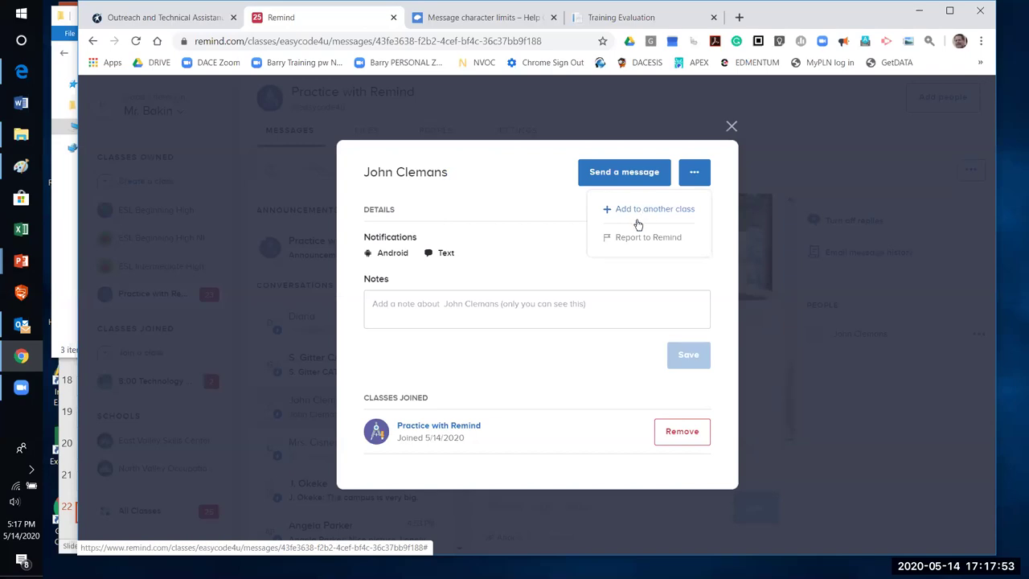
click(732, 128)
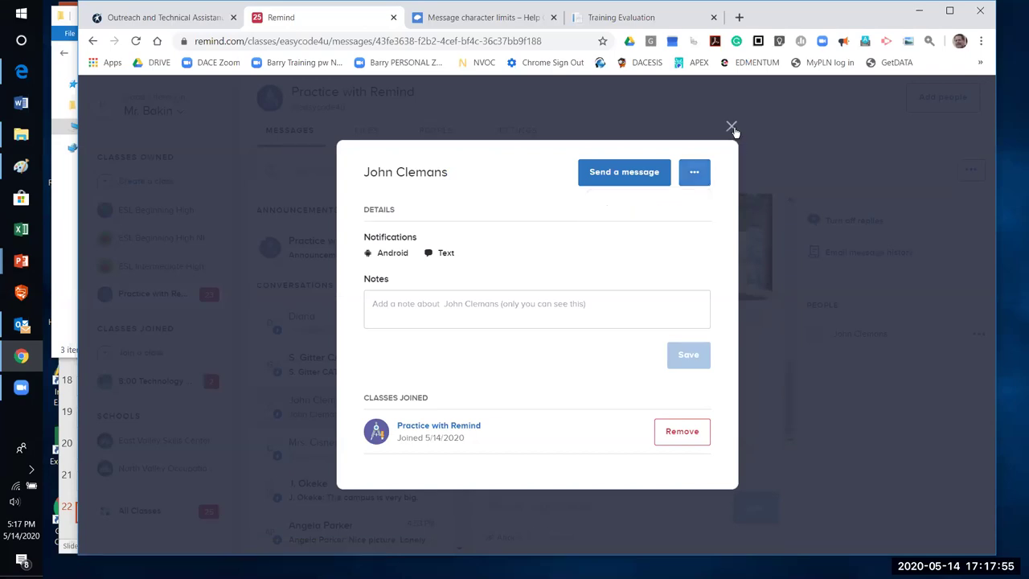
click(732, 128)
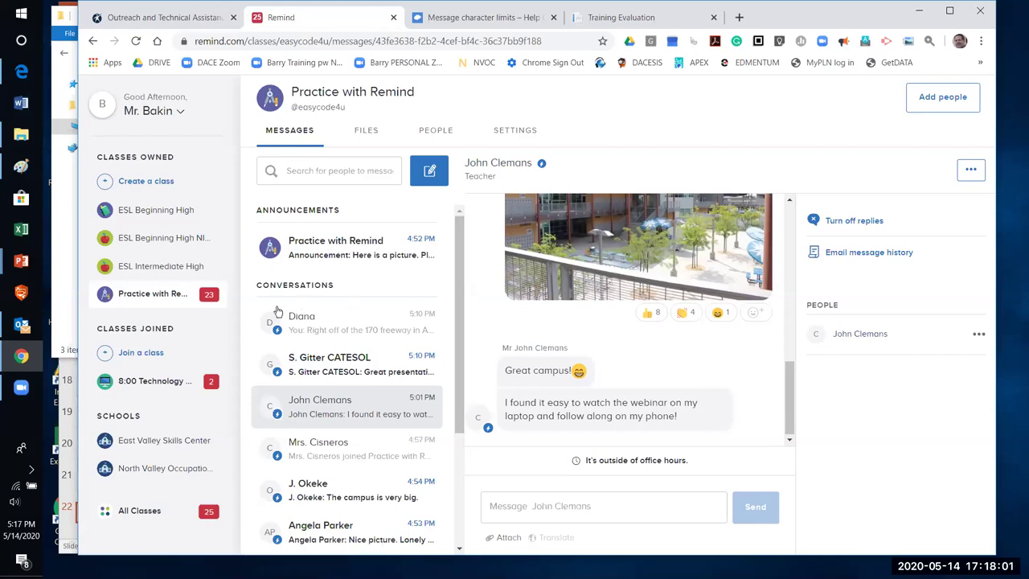
drag(464, 293, 464, 264)
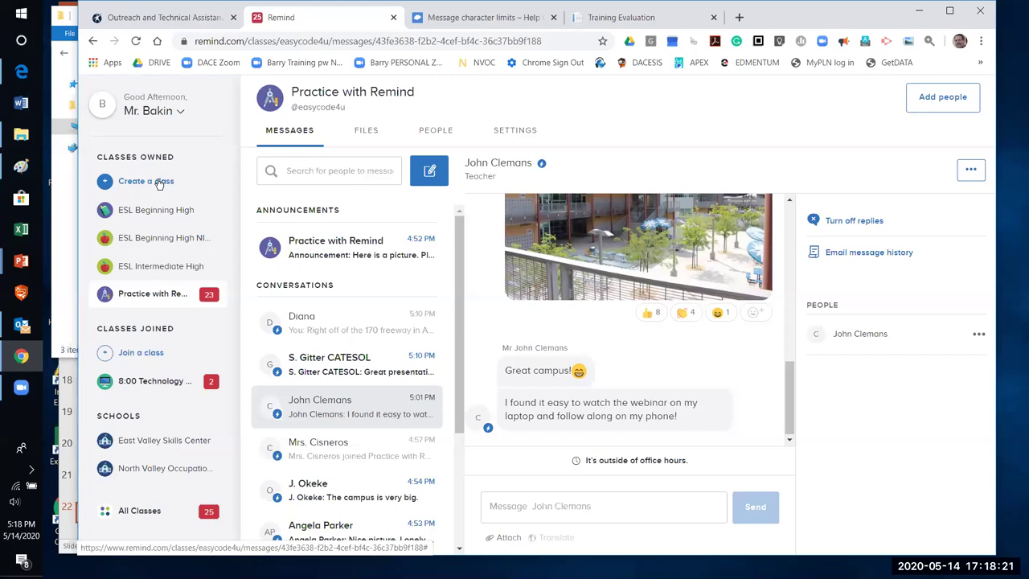
click(158, 184)
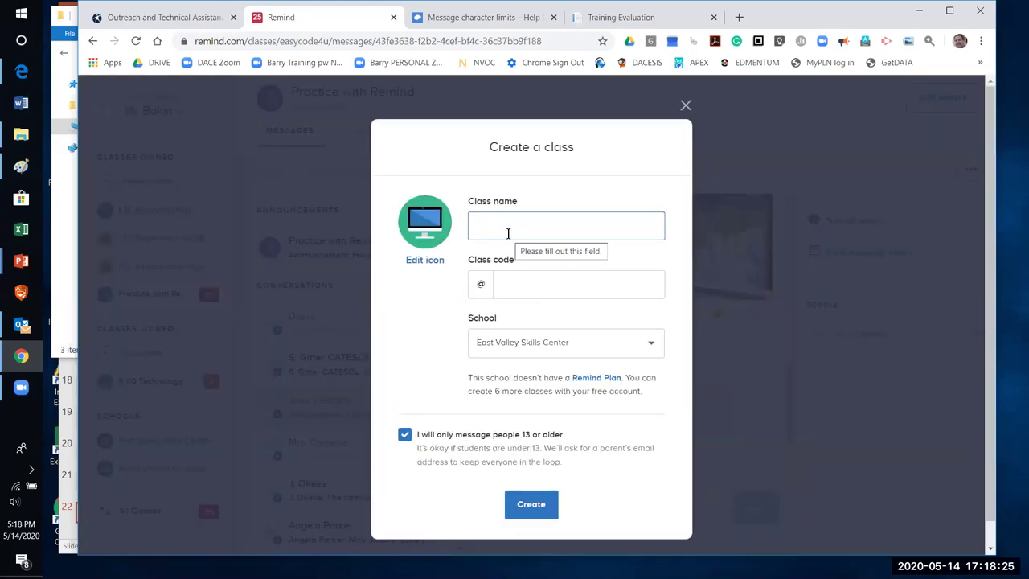
text(TechTalks)
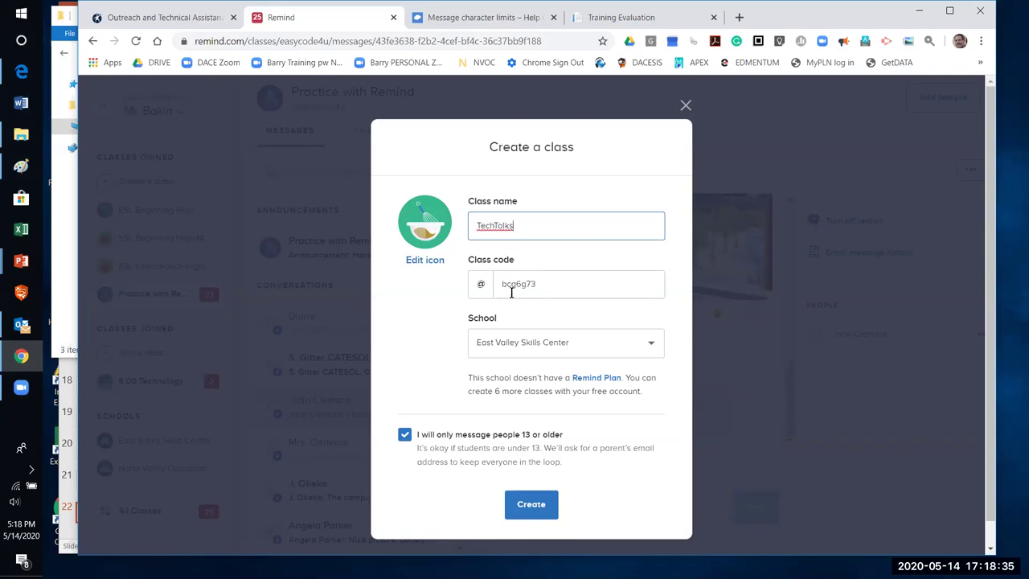
click(571, 283)
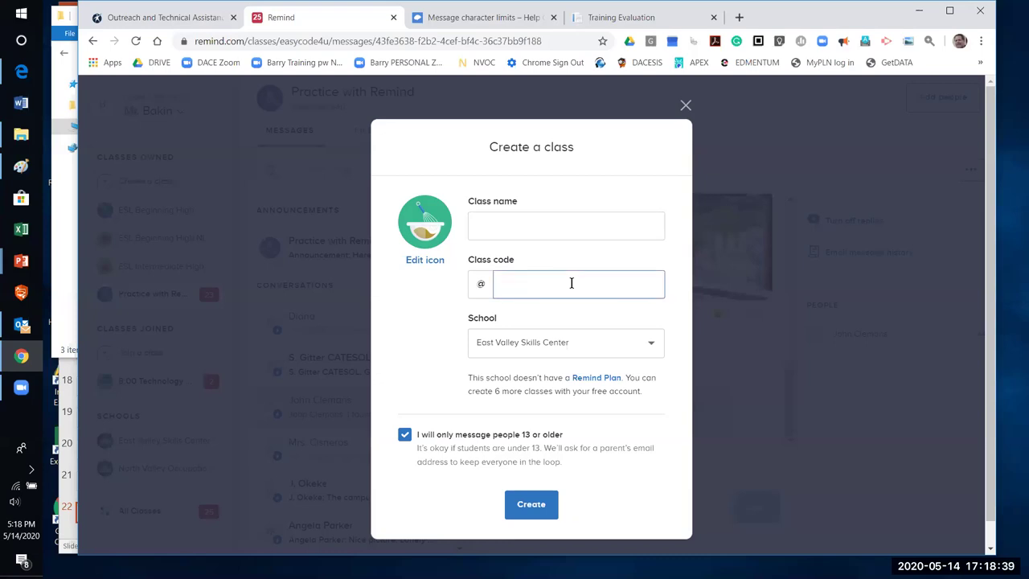
text(now)
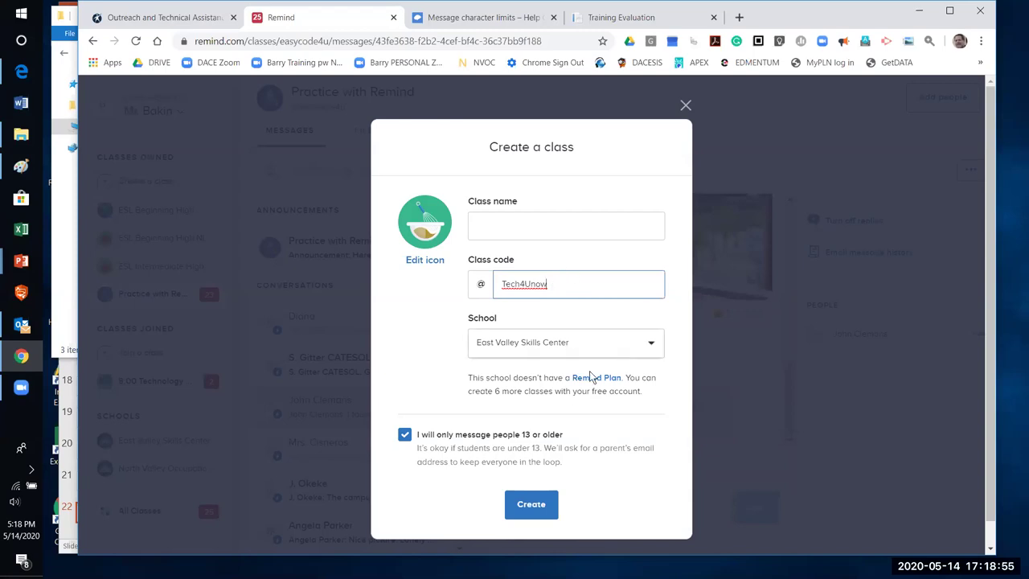
click(648, 343)
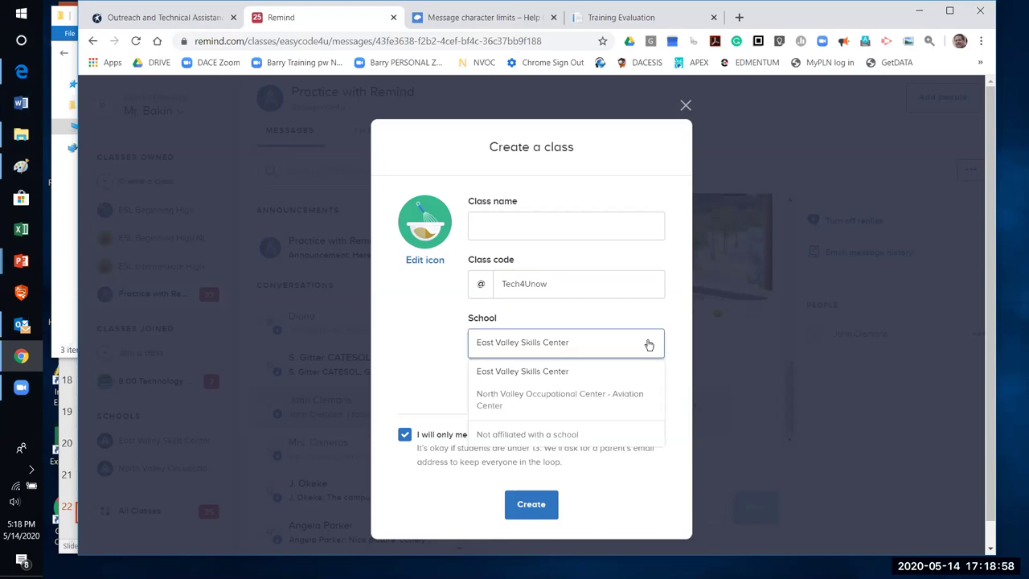
click(554, 400)
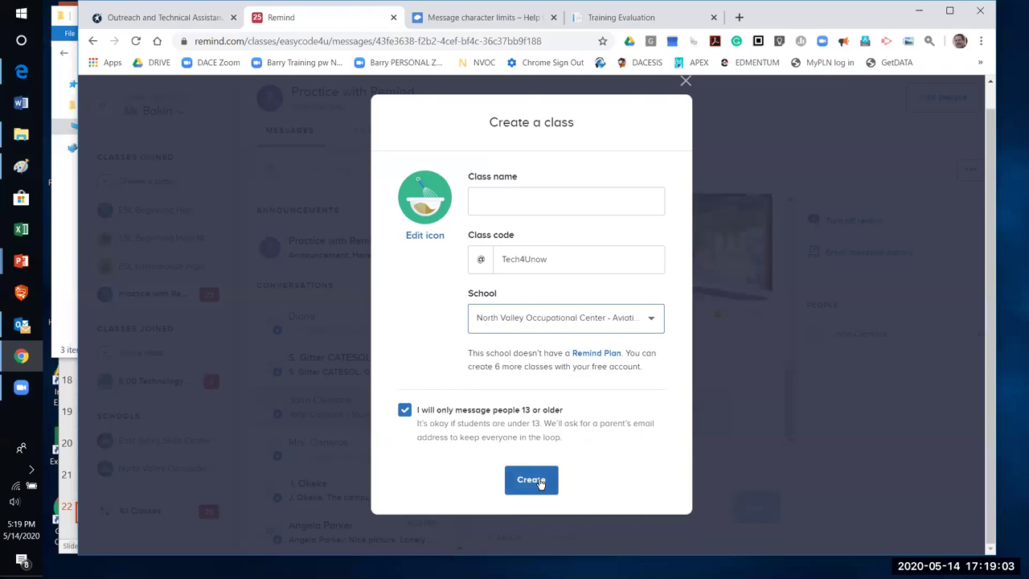
Enter TechTalks as the class name and create the class
click(525, 200)
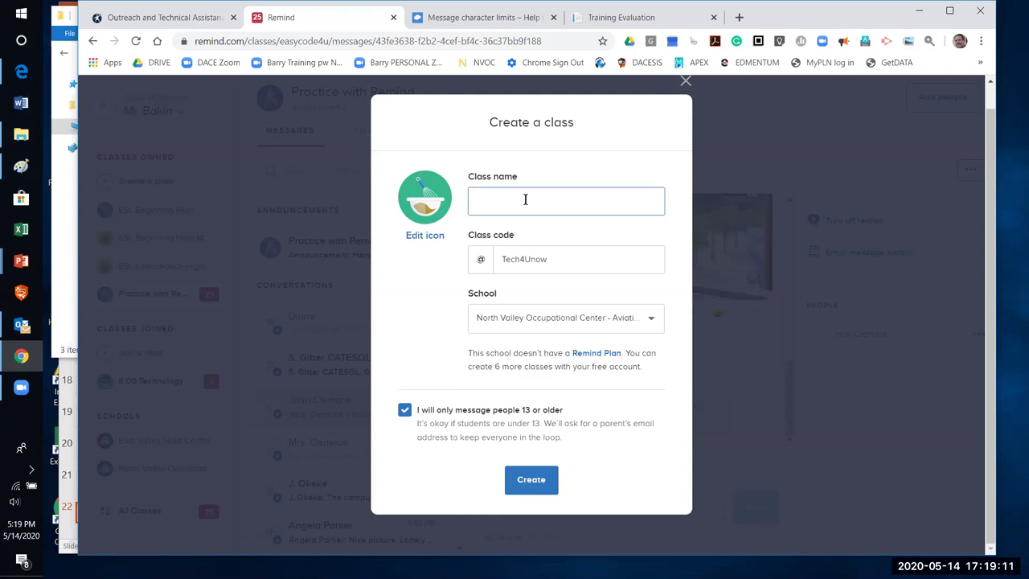
text(TEc)
key(BackSpace)
text(echTalks)
click(529, 481)
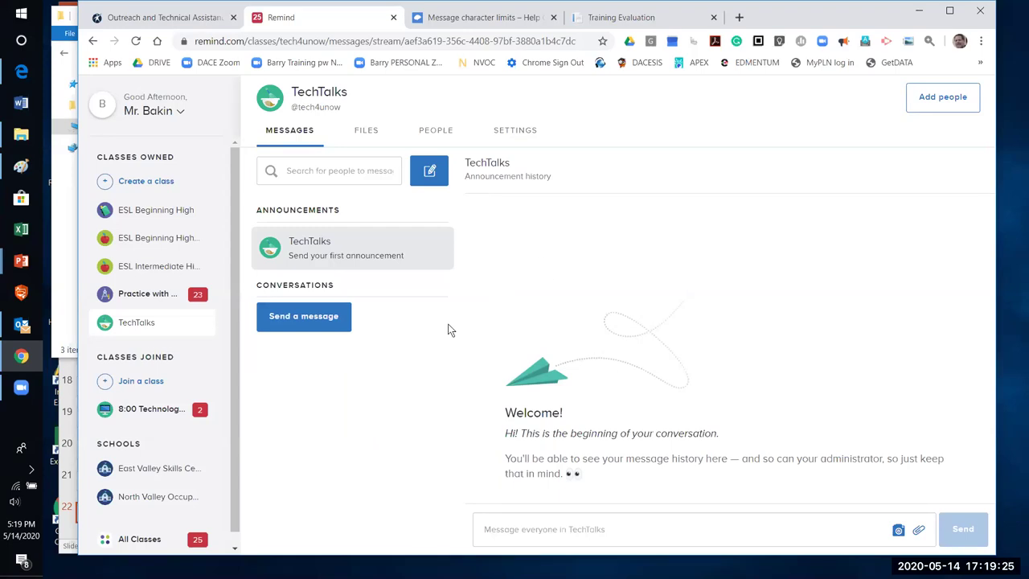
On the TechTalks People tab, draft a student's name and phone number, then leave without saving
click(432, 134)
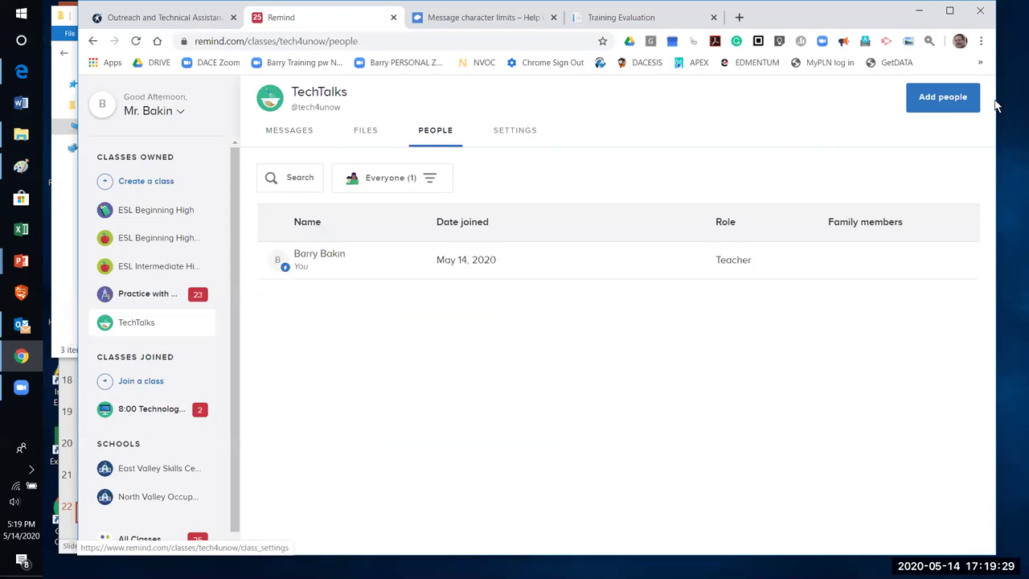
click(960, 106)
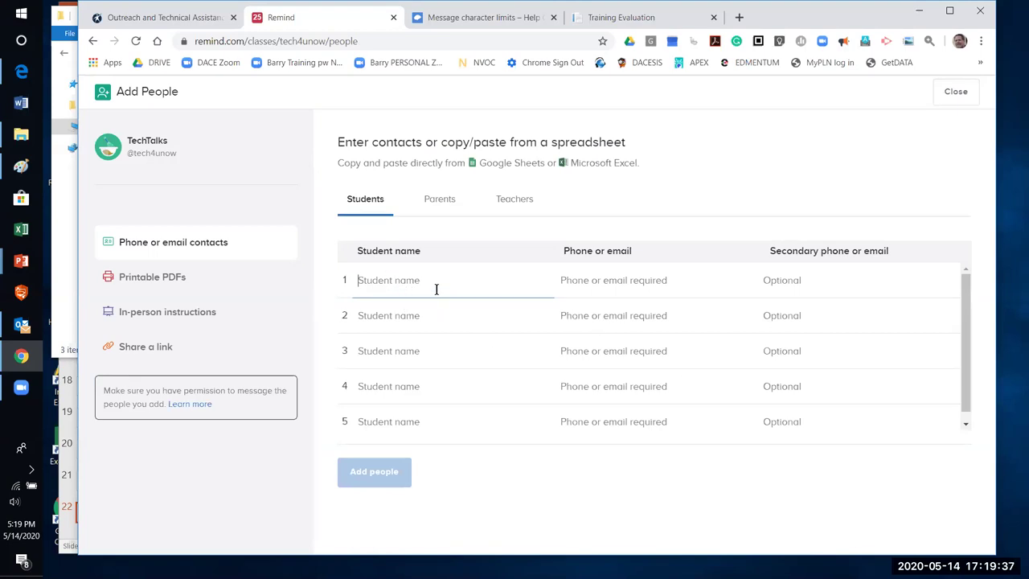
key(Tab)
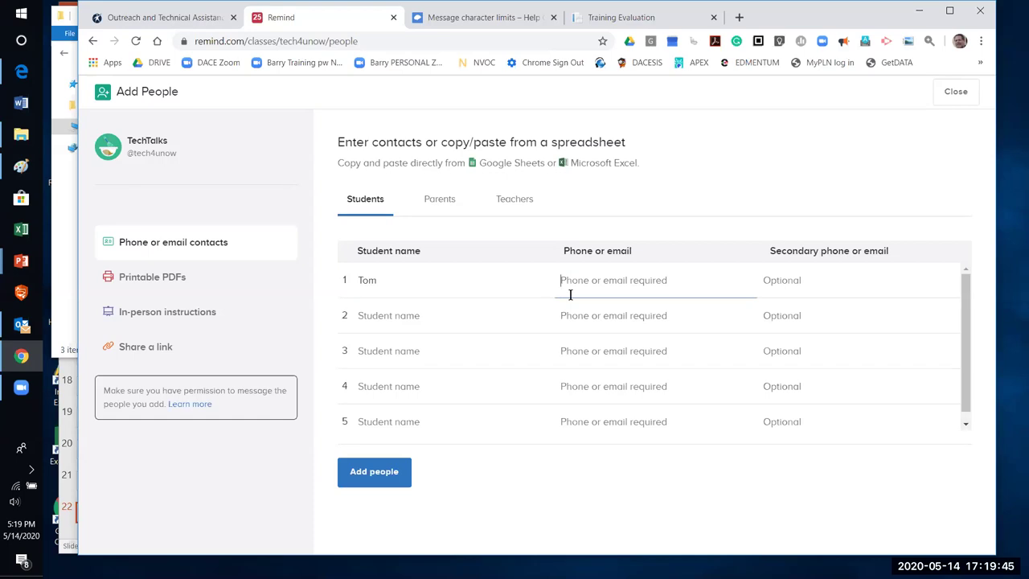
text(815-555-1212)
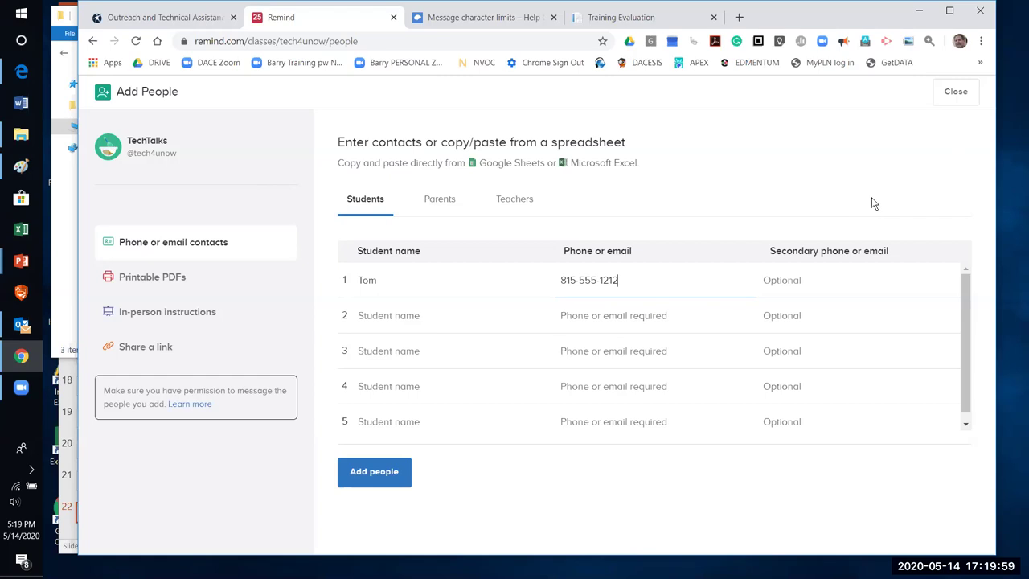
click(956, 93)
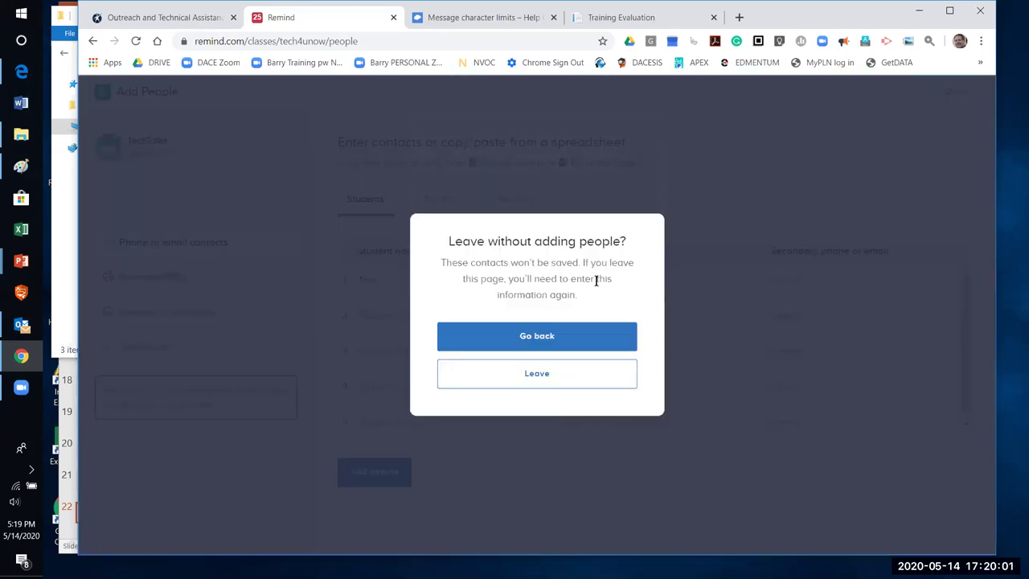
click(541, 375)
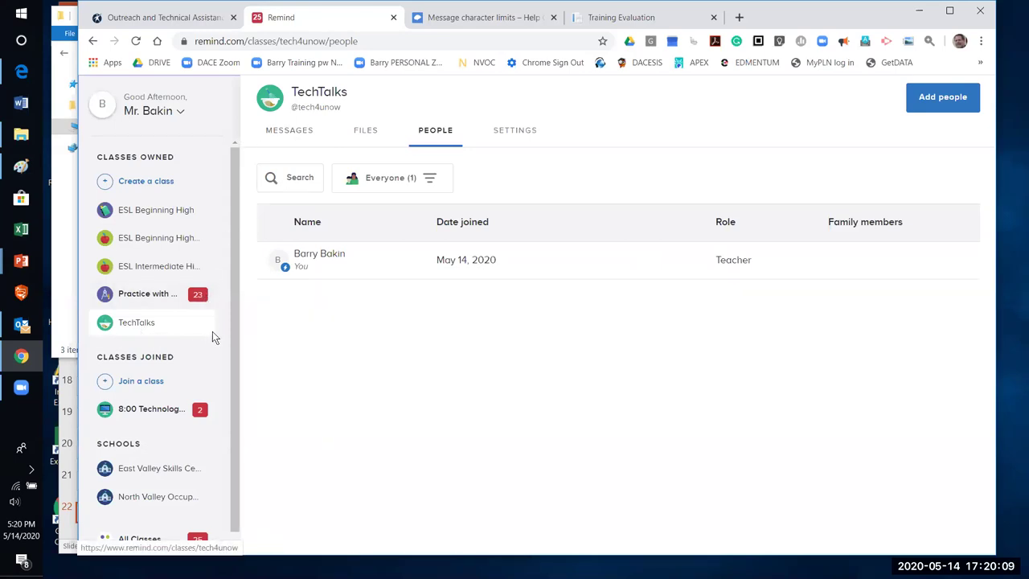
Open the account dropdown at the top of the sidebar
drag(235, 319, 232, 402)
drag(245, 312, 242, 275)
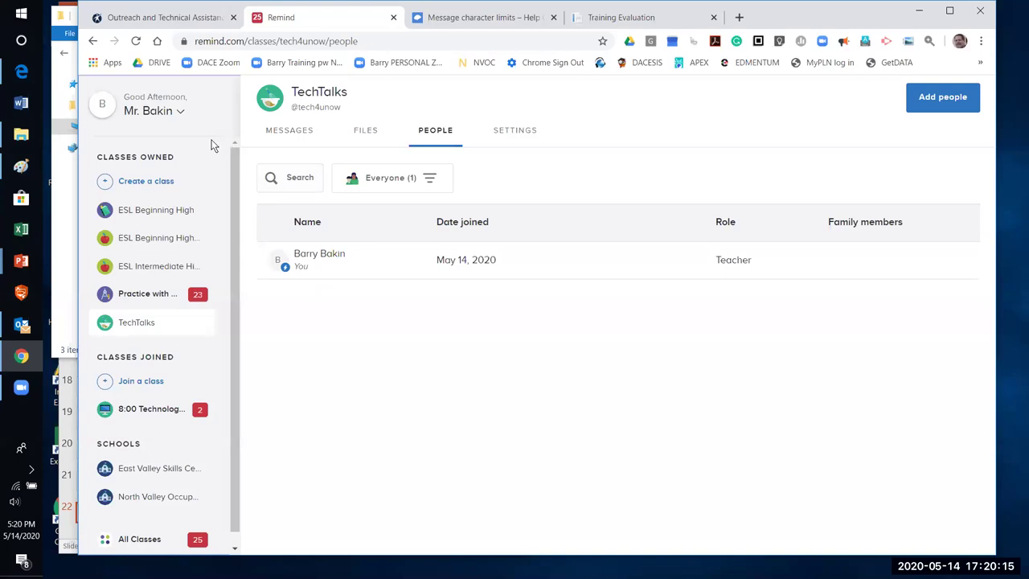
click(180, 114)
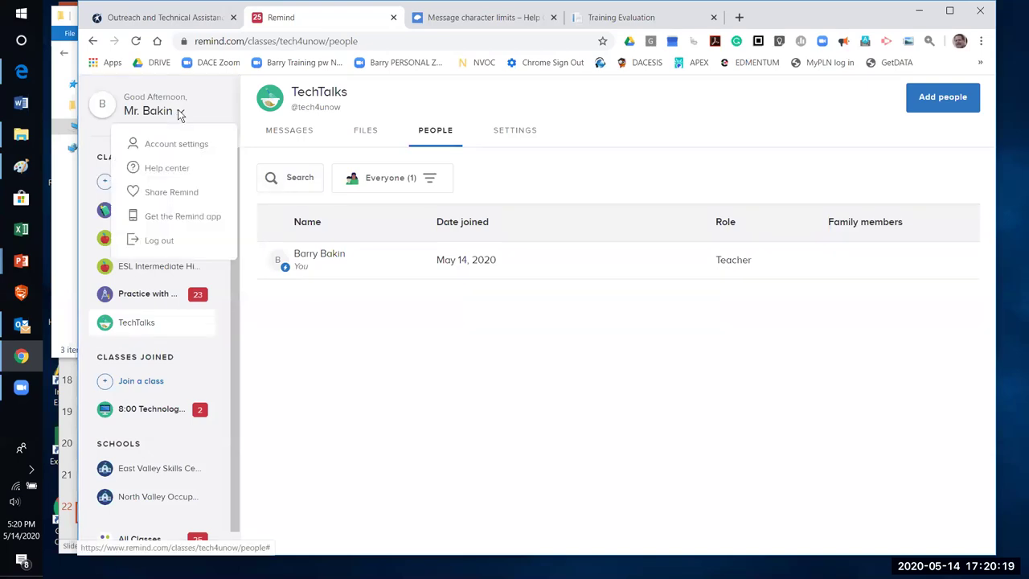
Check Remind's monthly message limits, then open TechTalks' Add people form
click(177, 171)
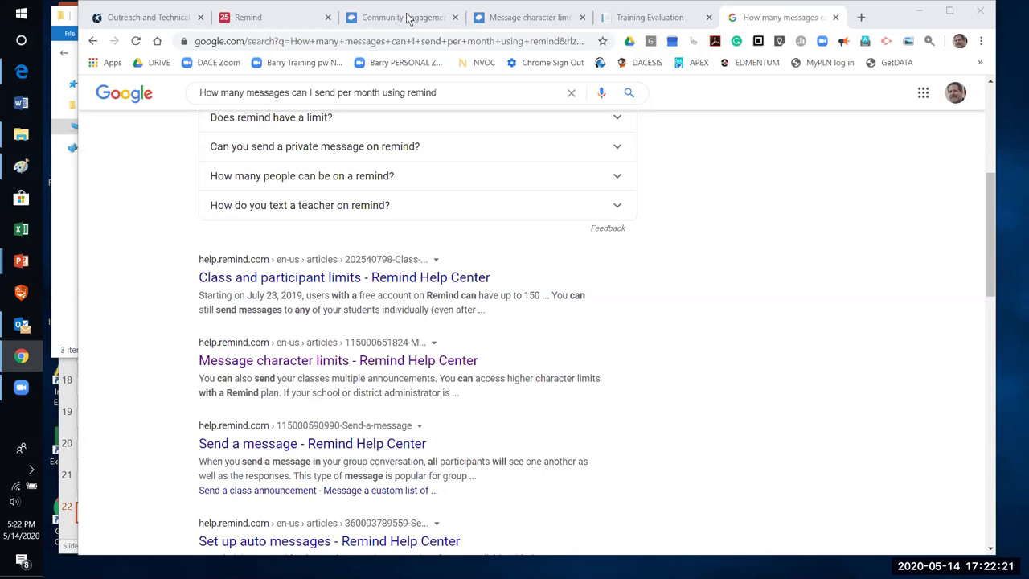
click(269, 17)
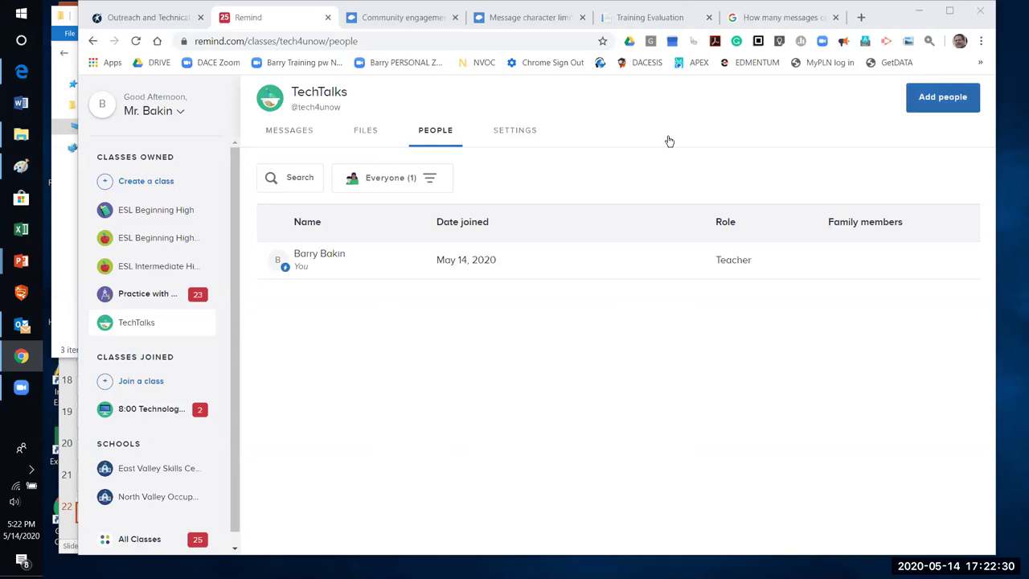
click(942, 97)
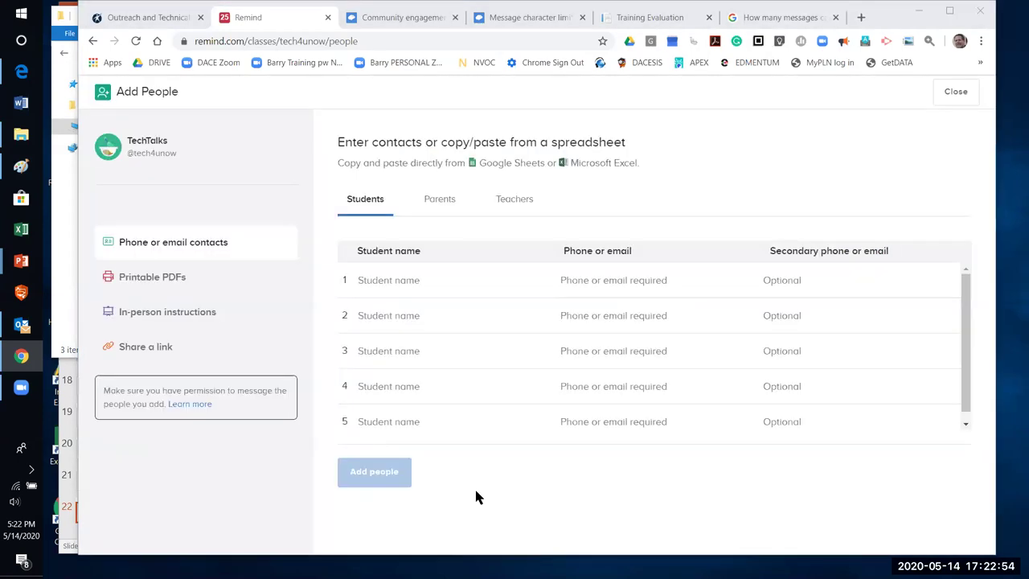